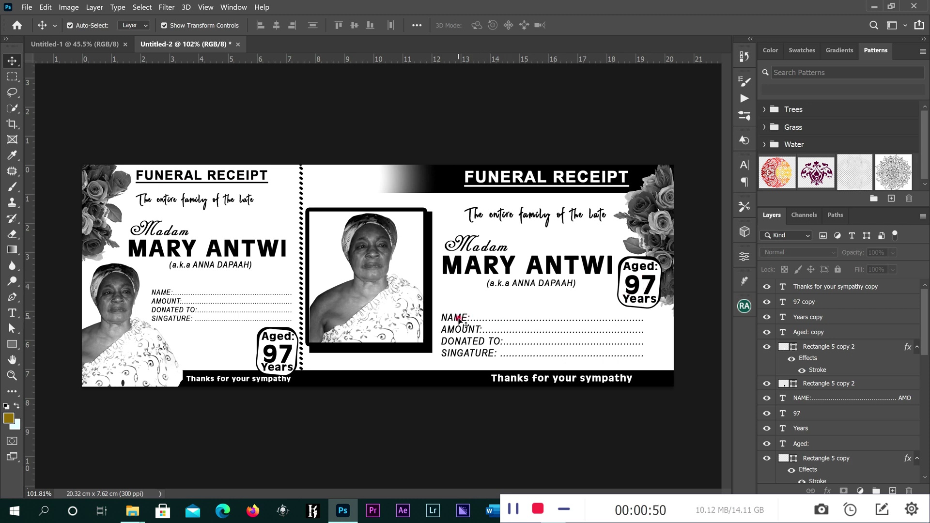
Step: Release the clipping mask on the large portrait photo and move the photo left out of its rectangular frame
{"action": "left_click", "coordinate": [365, 248]}
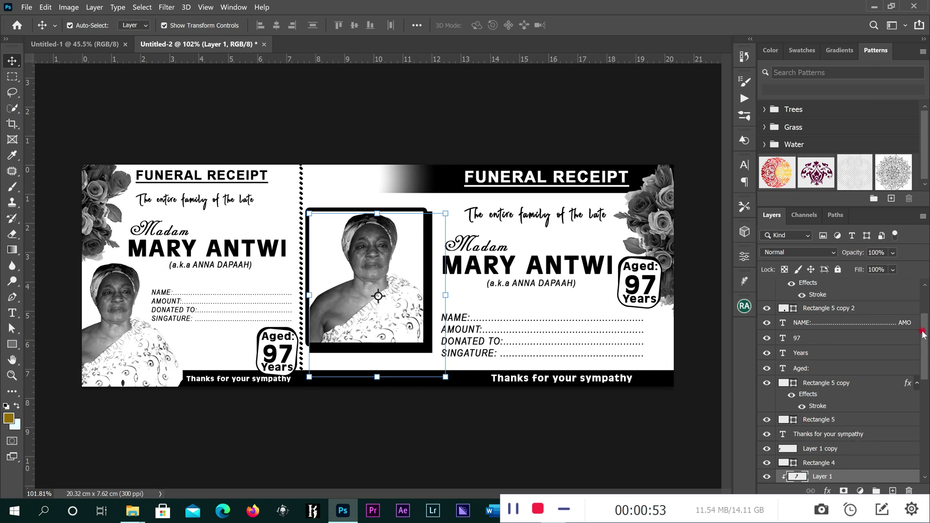
{"action": "left_click_drag", "start_coordinate": [923, 334], "coordinate": [922, 353]}
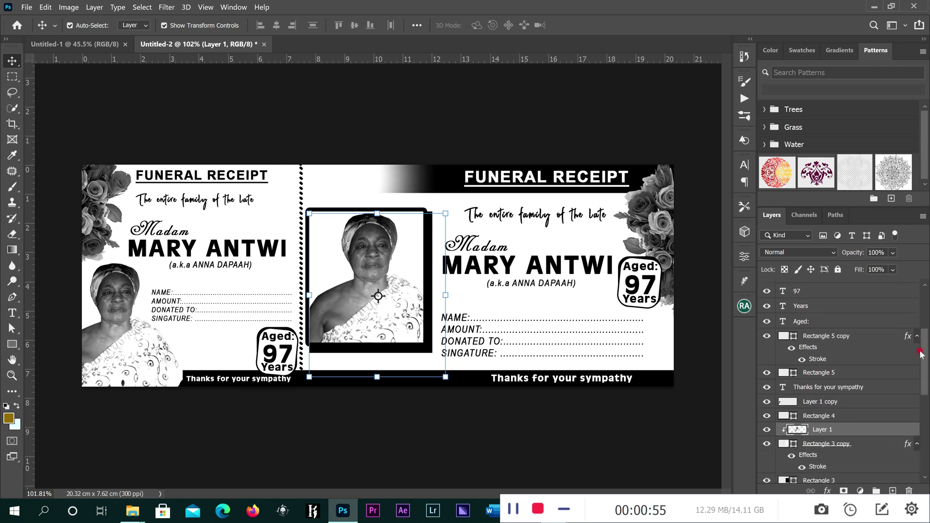
{"action": "right_click", "coordinate": [832, 431]}
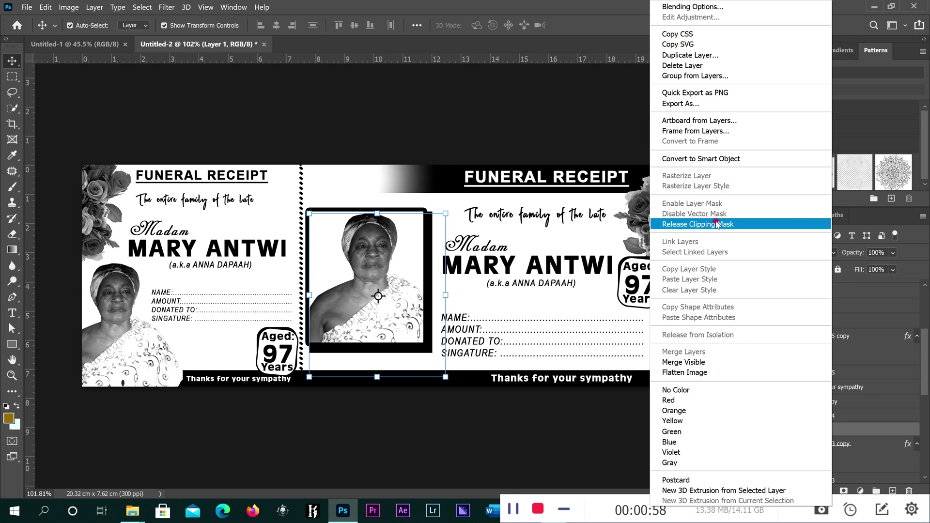
{"action": "left_click", "coordinate": [722, 224]}
{"action": "left_click_drag", "start_coordinate": [362, 275], "coordinate": [263, 277]}
Step: Delete the white frame rectangle and the black rectangle behind it in the middle of the receipt
{"action": "left_click", "coordinate": [425, 223]}
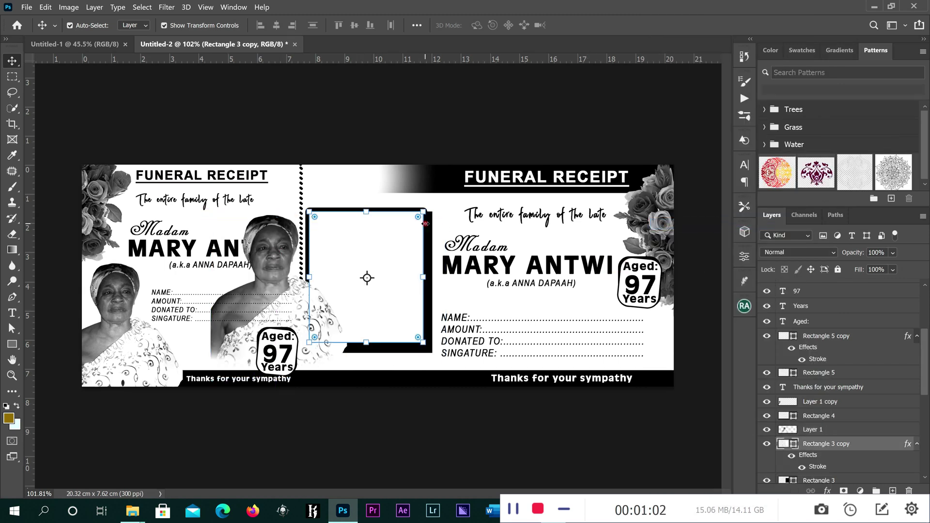
{"action": "key", "text": "Delete"}
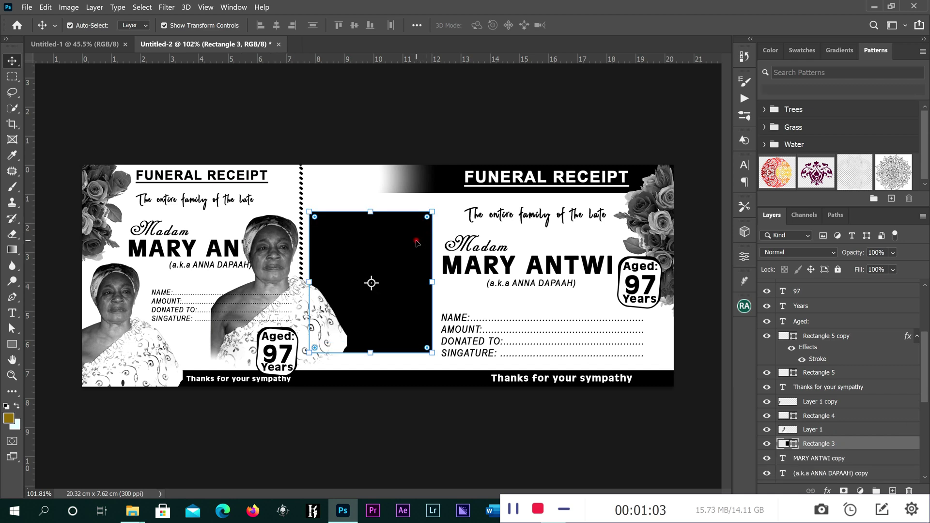
{"action": "key", "text": "Delete"}
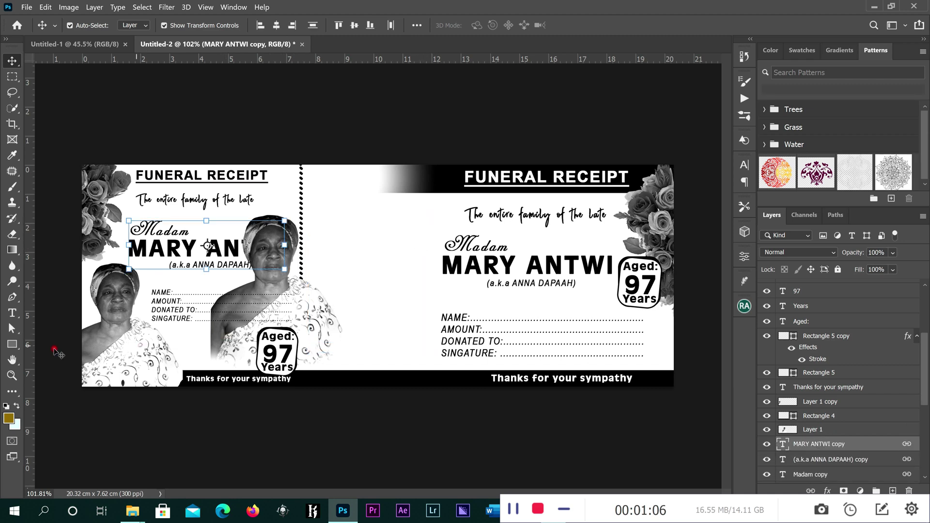
Step: Draw an upright ellipse shape about 3.74 cm wide and 4.71 cm high where the rectangular frame was
{"action": "left_click", "coordinate": [12, 344]}
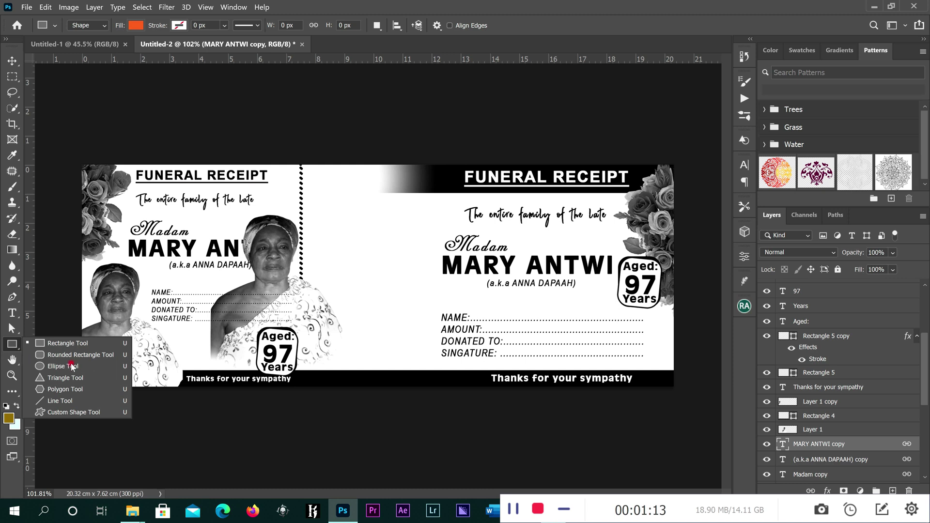
{"action": "left_click", "coordinate": [13, 346]}
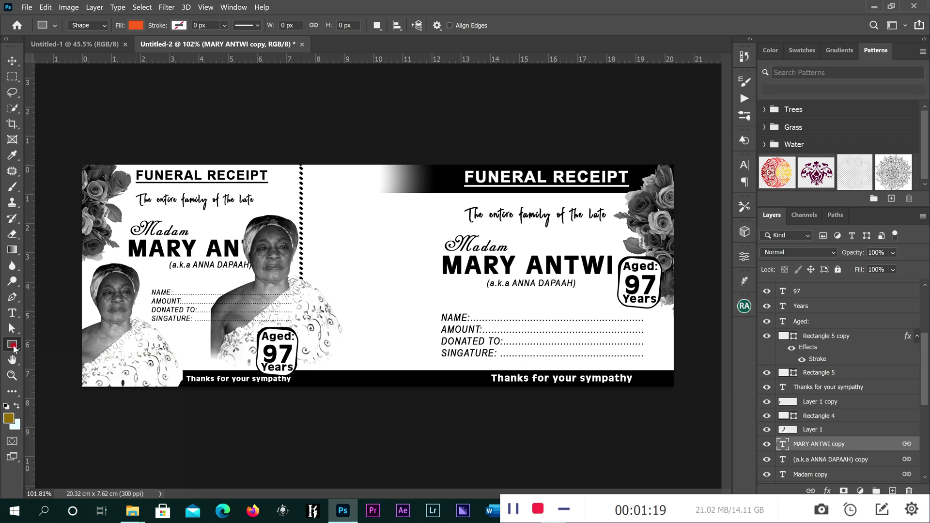
{"action": "left_click", "coordinate": [13, 346]}
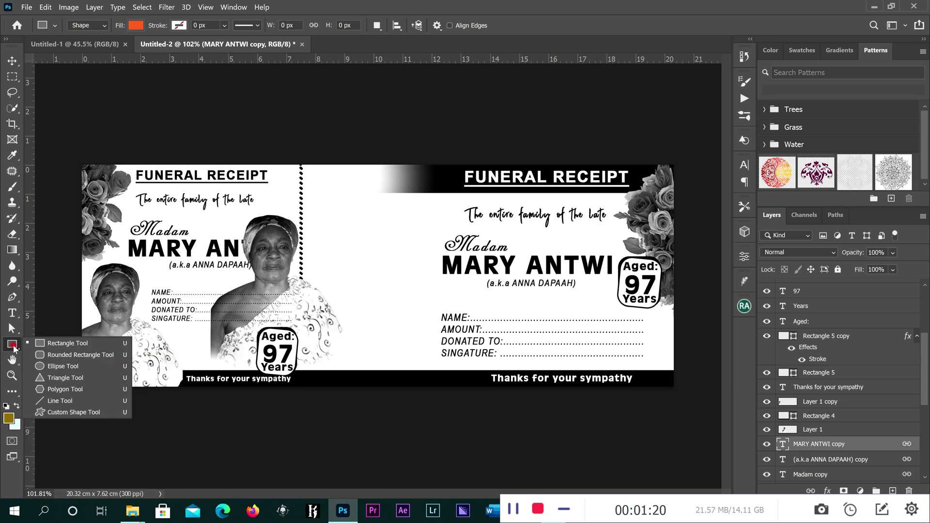
{"action": "left_click", "coordinate": [56, 367]}
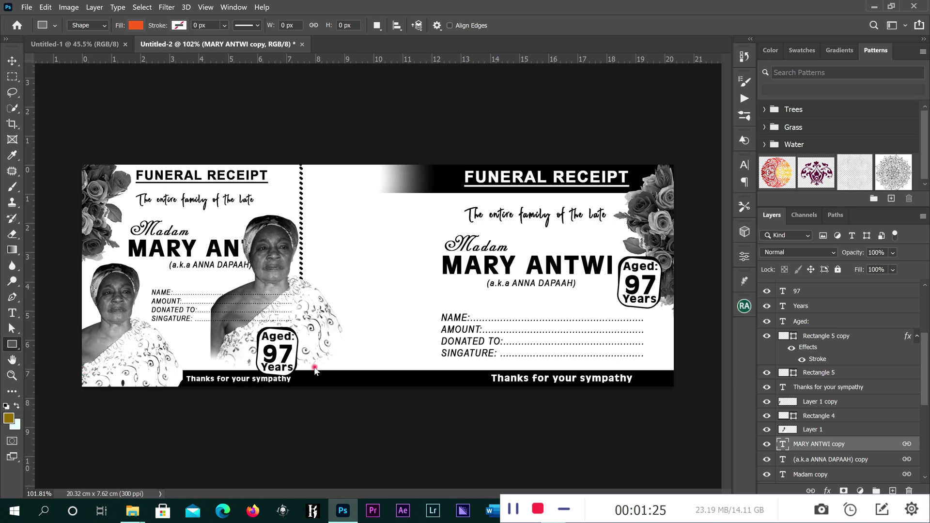
{"action": "left_click_drag", "start_coordinate": [330, 201], "coordinate": [439, 337]}
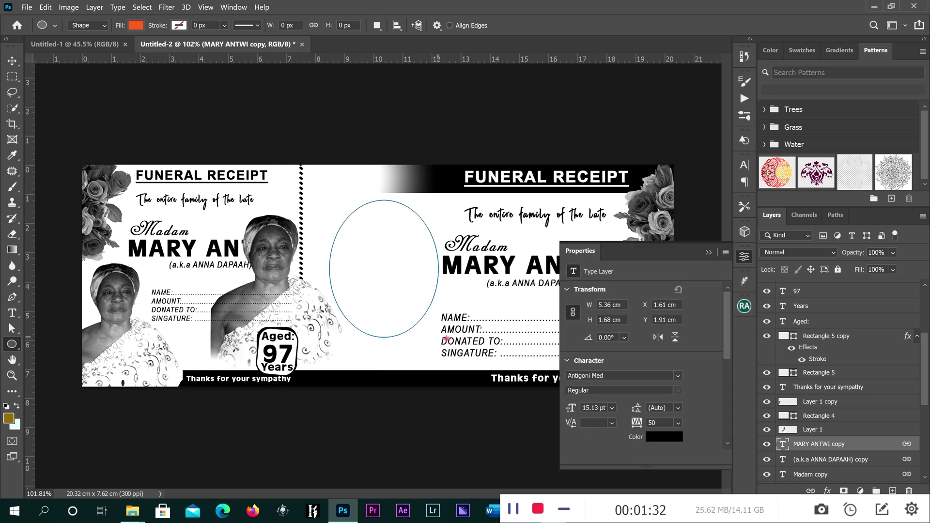
Step: Fill the ellipse with white and duplicate its layer
{"action": "left_click", "coordinate": [135, 27]}
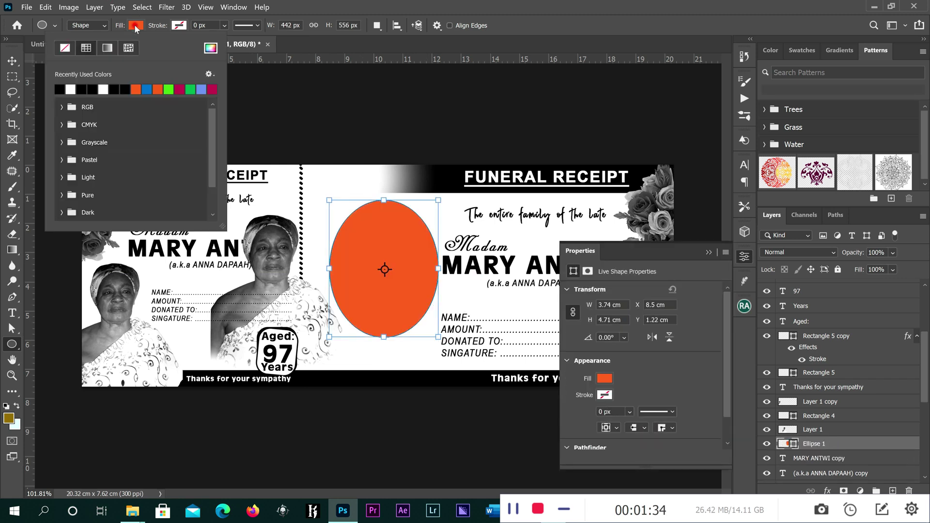
{"action": "left_click", "coordinate": [73, 90]}
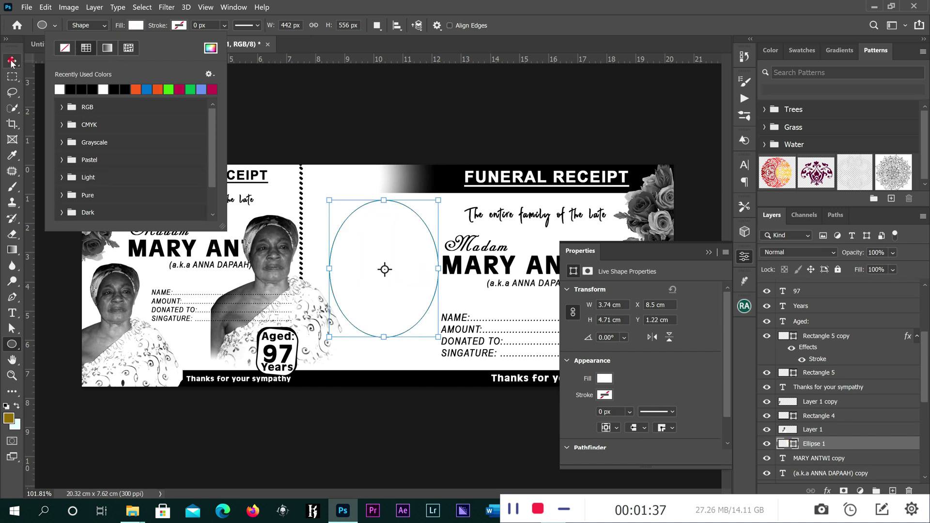
{"action": "left_click", "coordinate": [12, 60]}
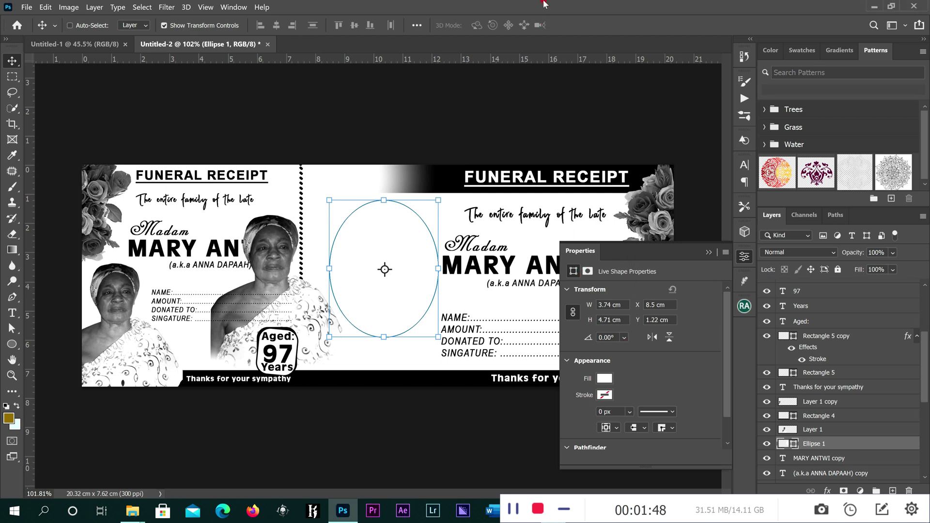
{"action": "key", "text": "ctrl+j"}
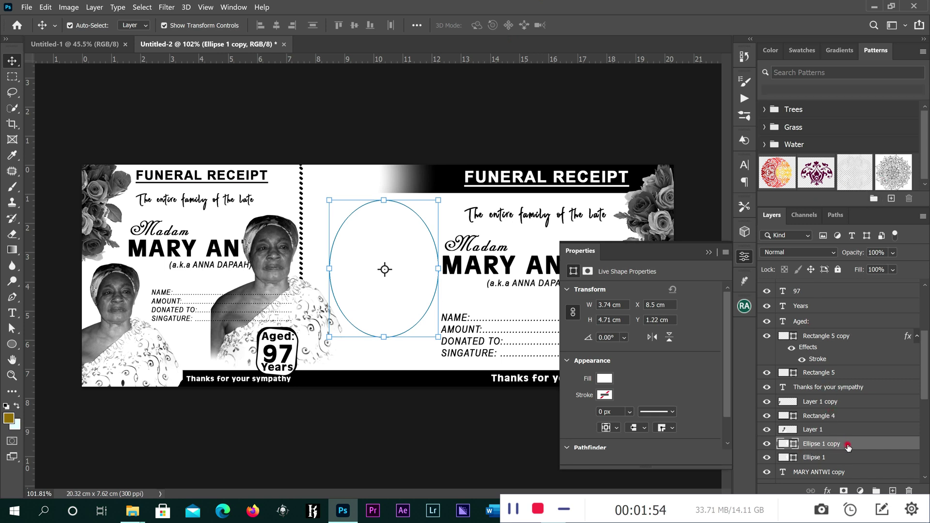
Step: Nudge the original ellipse beneath the copy slightly left, to an X position of about 8.41 cm
{"action": "right_click", "coordinate": [837, 458]}
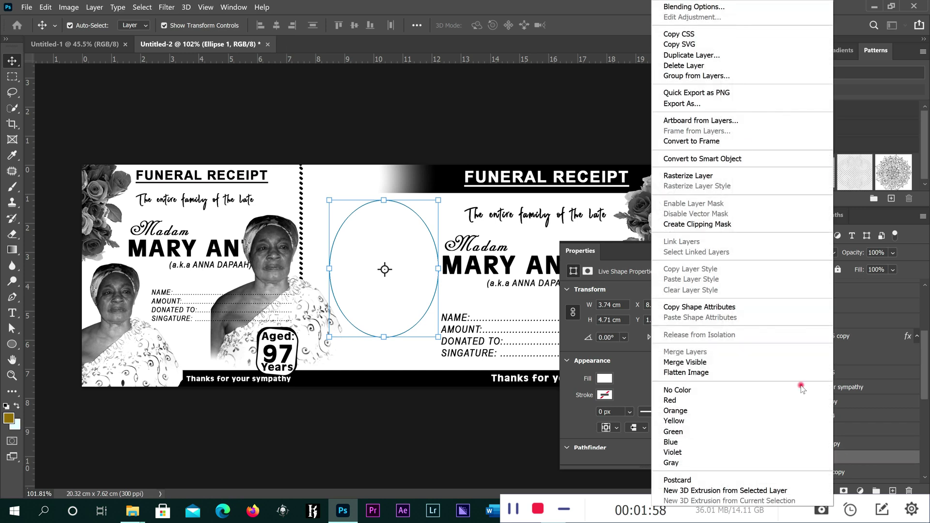
{"action": "left_click", "coordinate": [590, 16]}
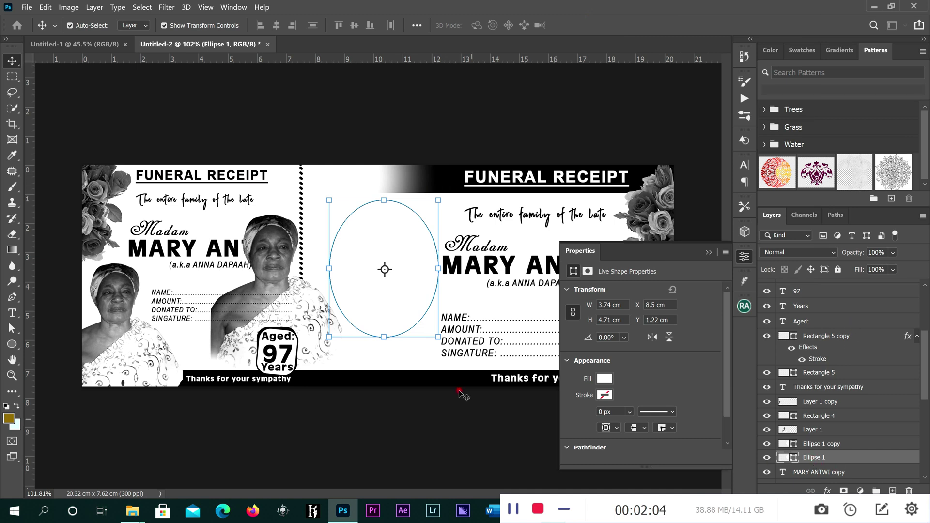
{"action": "left_click_drag", "start_coordinate": [460, 392], "coordinate": [459, 392]}
{"action": "key", "text": "Left"}
{"action": "key", "text": "Left"}
{"action": "key", "text": "Left"}
{"action": "key", "text": "Left"}
{"action": "key", "text": "Left"}
{"action": "key", "text": "Left"}
{"action": "key", "text": "Left"}
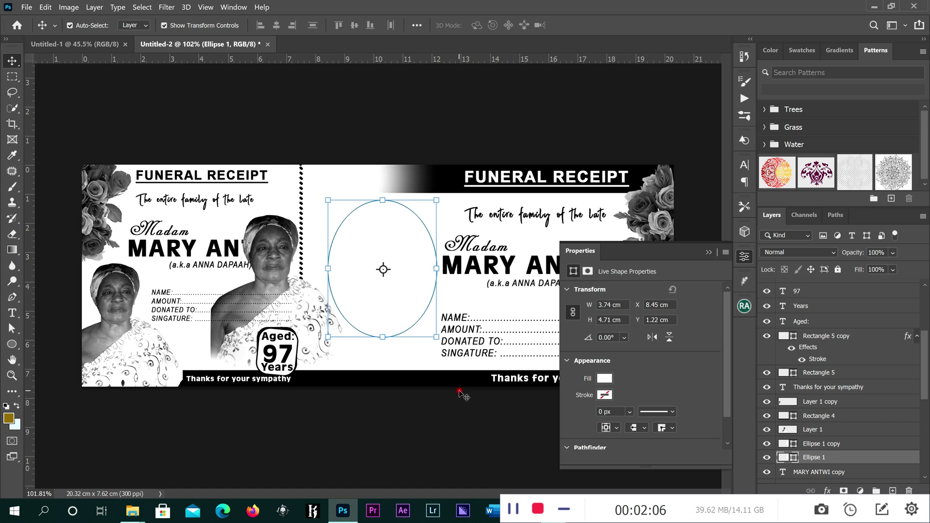
{"action": "key", "text": "Left"}
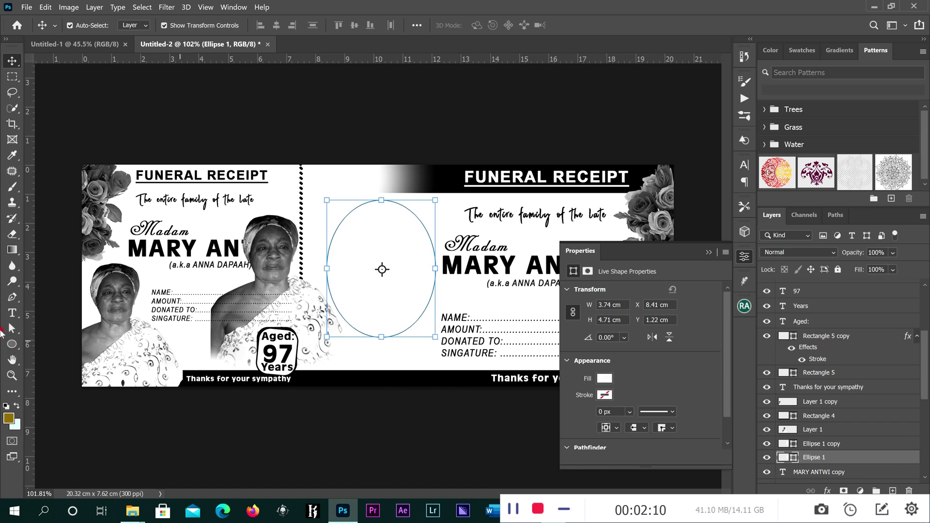
Step: Change the fill of the lower, original ellipse to black
{"action": "left_click", "coordinate": [12, 344]}
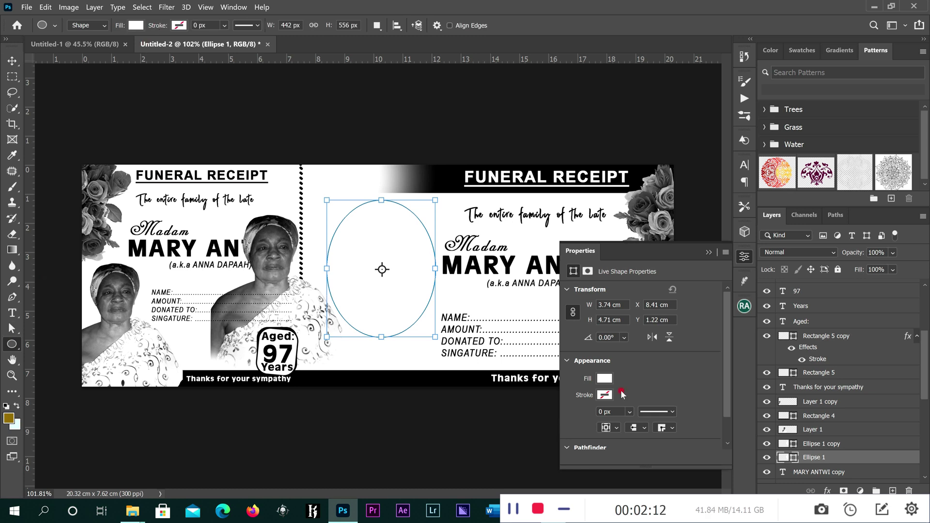
{"action": "left_click", "coordinate": [604, 380]}
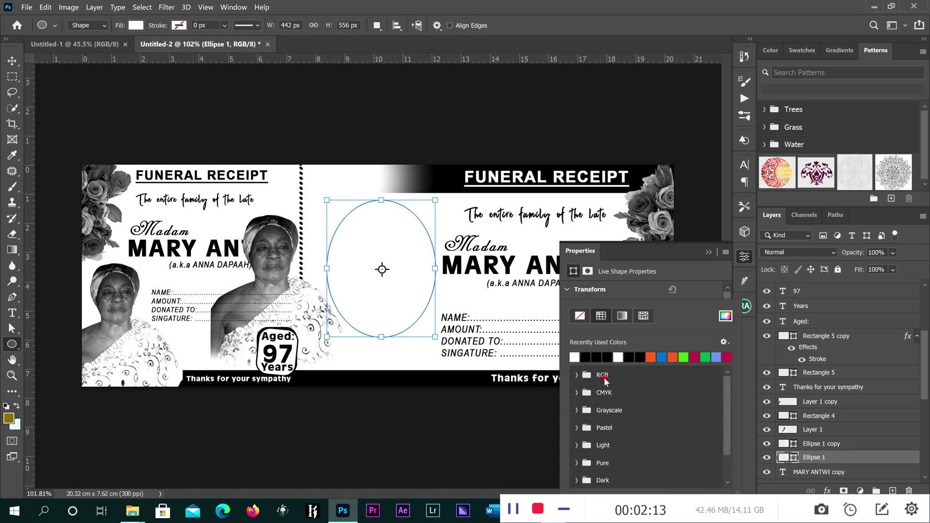
{"action": "left_click", "coordinate": [587, 357]}
{"action": "left_click", "coordinate": [12, 60]}
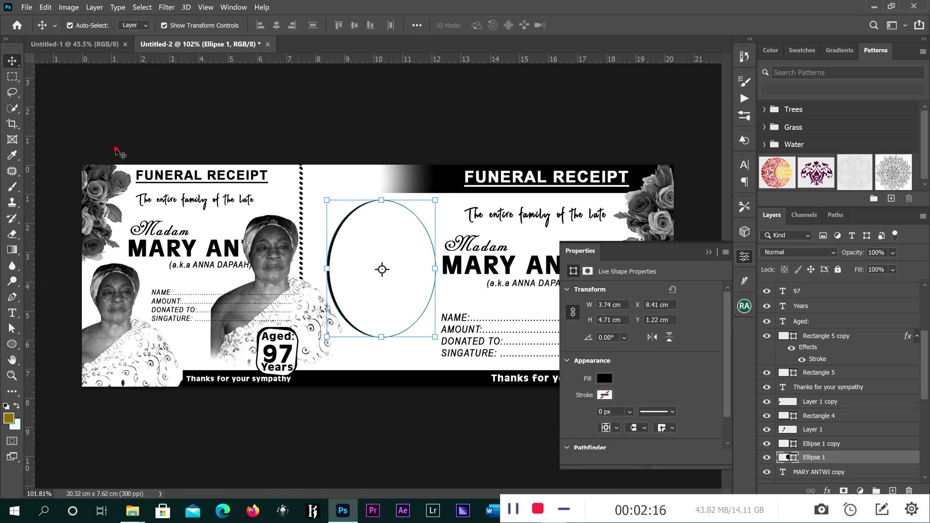
Step: Nudge the black ellipse further left to an X position of about 8.23 cm, then hide the selection outlines to check the crescent
{"action": "key", "text": "Left"}
{"action": "key", "text": "Left"}
{"action": "key", "text": "Left"}
{"action": "key", "text": "Left"}
{"action": "key", "text": "Left"}
{"action": "key", "text": "Left"}
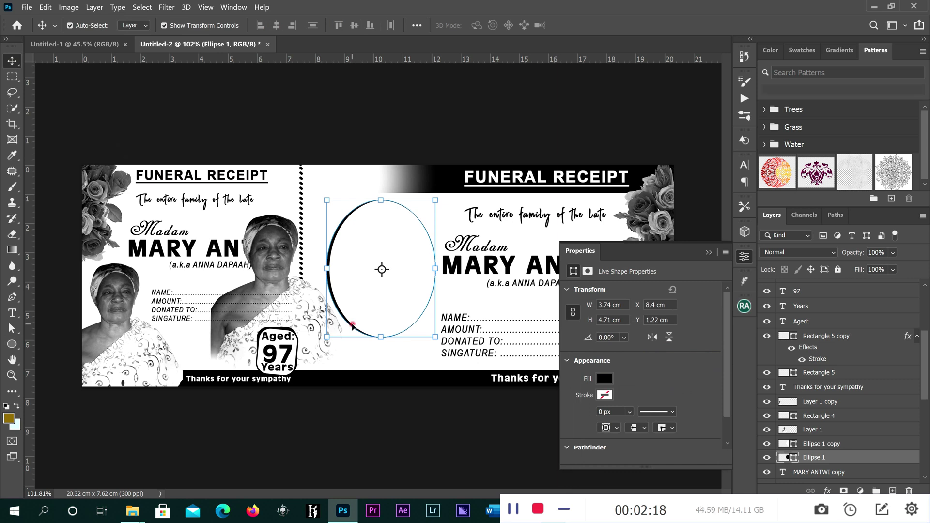
{"action": "key", "text": "Left"}
{"action": "key", "text": "Left"}
{"action": "key", "text": "Left"}
{"action": "key", "text": "Left"}
{"action": "key", "text": "Left"}
{"action": "key", "text": "Left"}
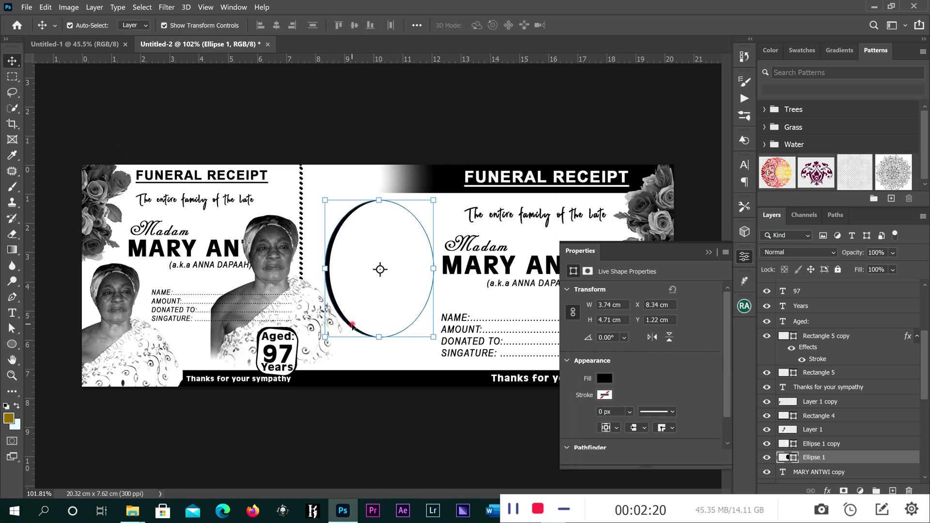
{"action": "key", "text": "Left"}
{"action": "key", "text": "Left"}
{"action": "key", "text": "Left"}
{"action": "key", "text": "Left"}
{"action": "key", "text": "Left"}
{"action": "key", "text": "Left"}
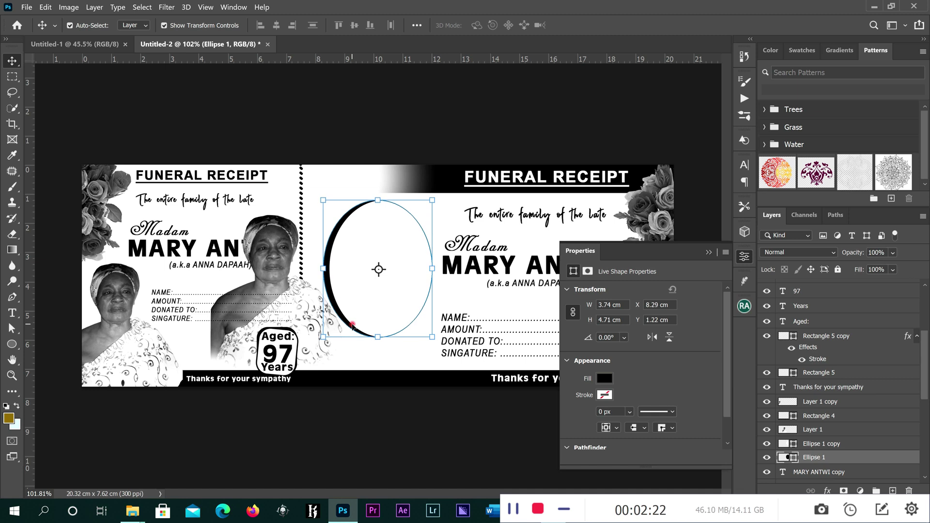
{"action": "key", "text": "Left"}
{"action": "key", "text": "Left"}
{"action": "key", "text": "Left"}
{"action": "key", "text": "Left"}
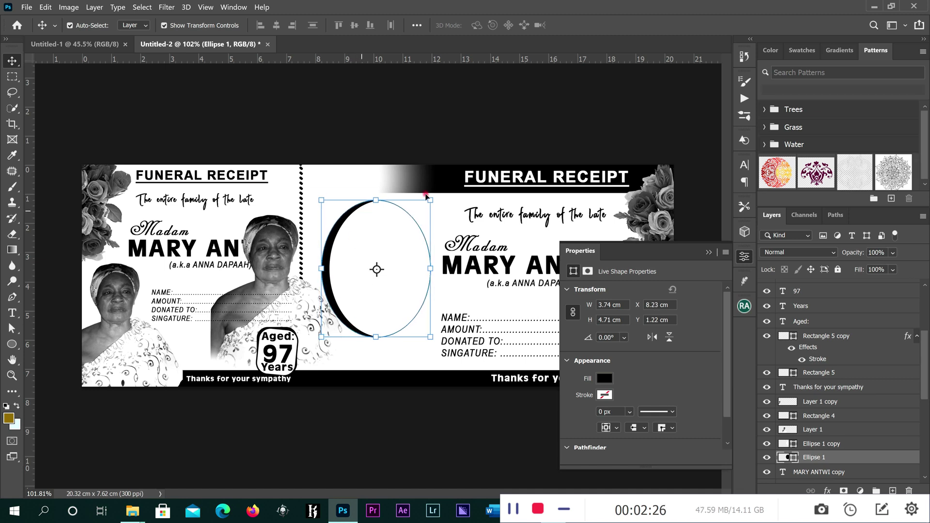
{"action": "key", "text": "ctrl+h"}
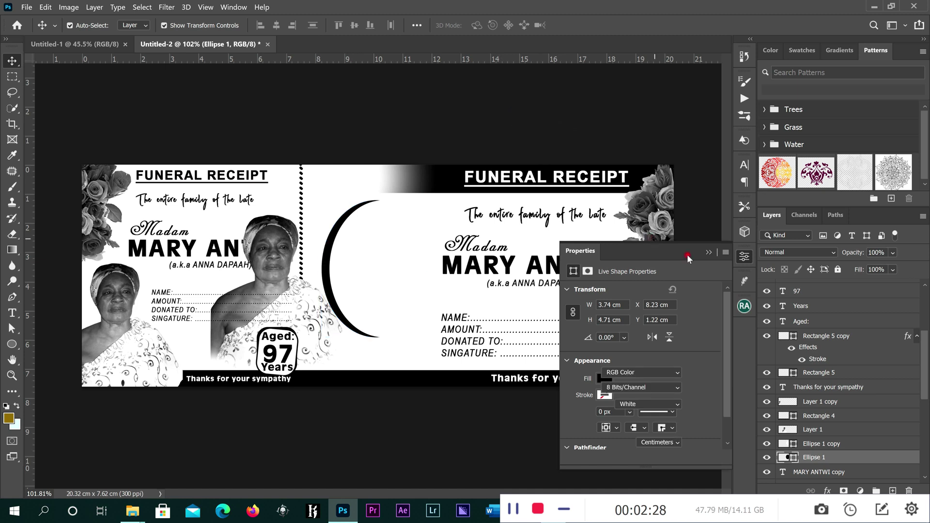
Step: Apply a black outside stroke of 8 px to the white ellipse copy as a layer style
{"action": "left_click", "coordinate": [359, 257]}
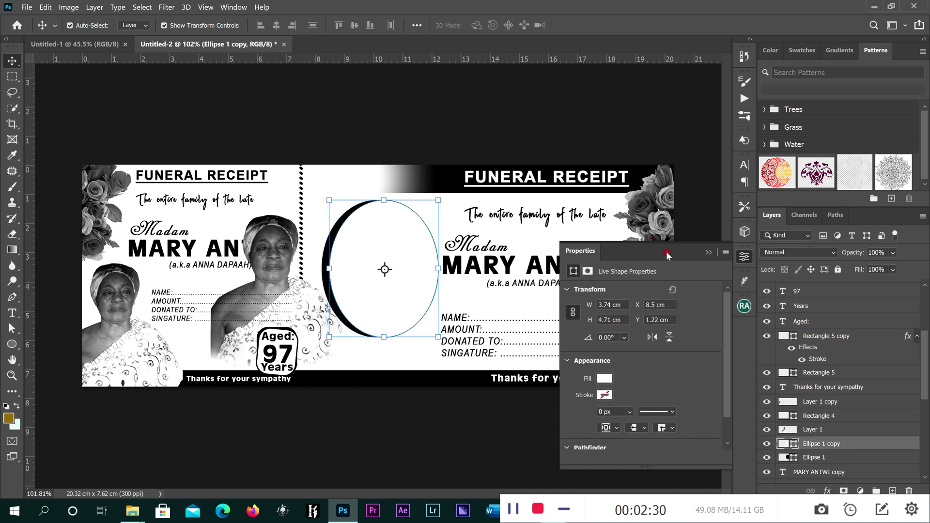
{"action": "left_click", "coordinate": [709, 252]}
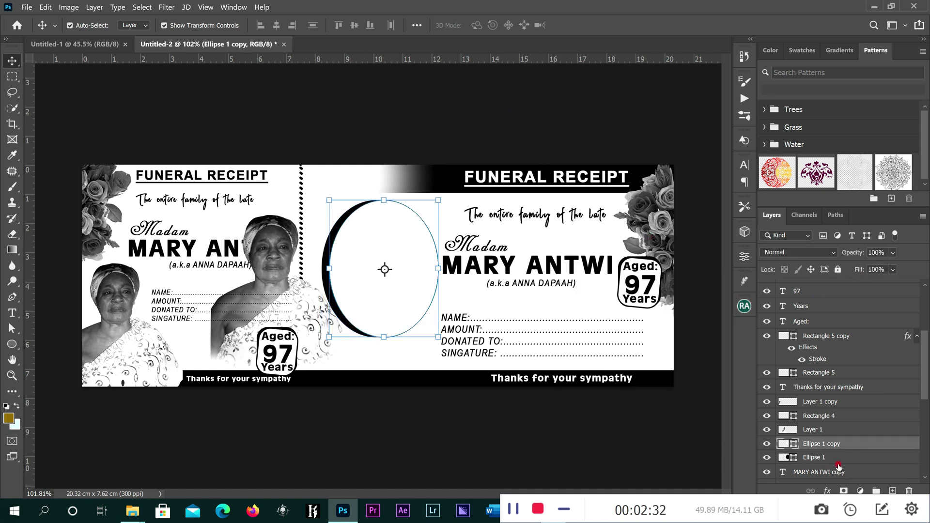
{"action": "left_click", "coordinate": [826, 492]}
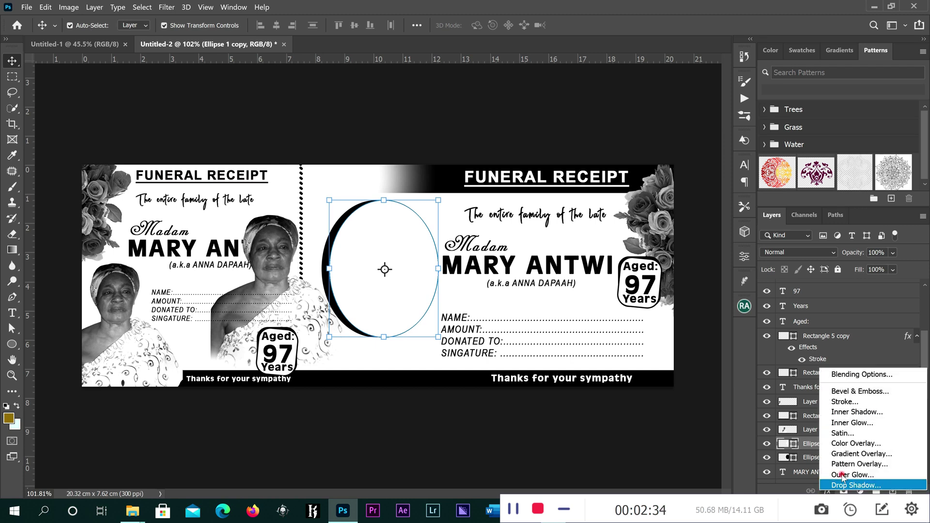
{"action": "key", "text": "Escape"}
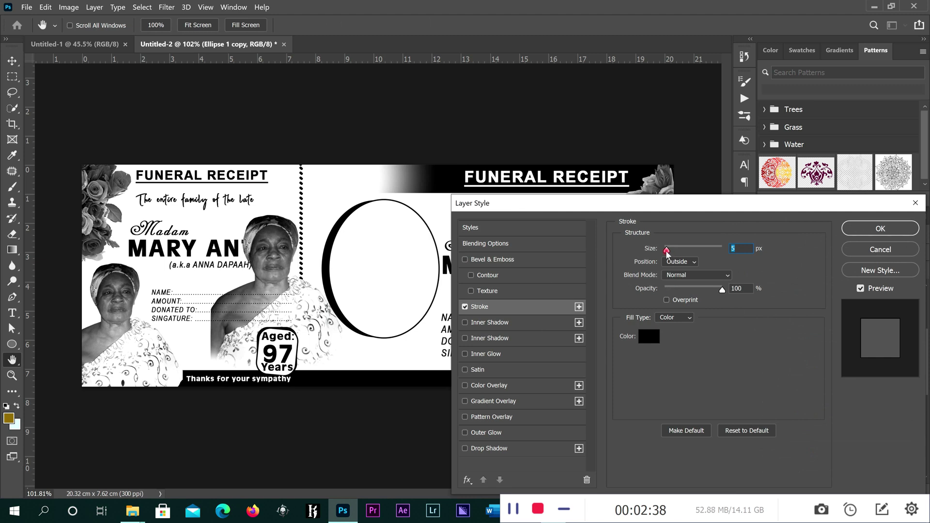
{"action": "left_click_drag", "start_coordinate": [668, 252], "coordinate": [670, 255]}
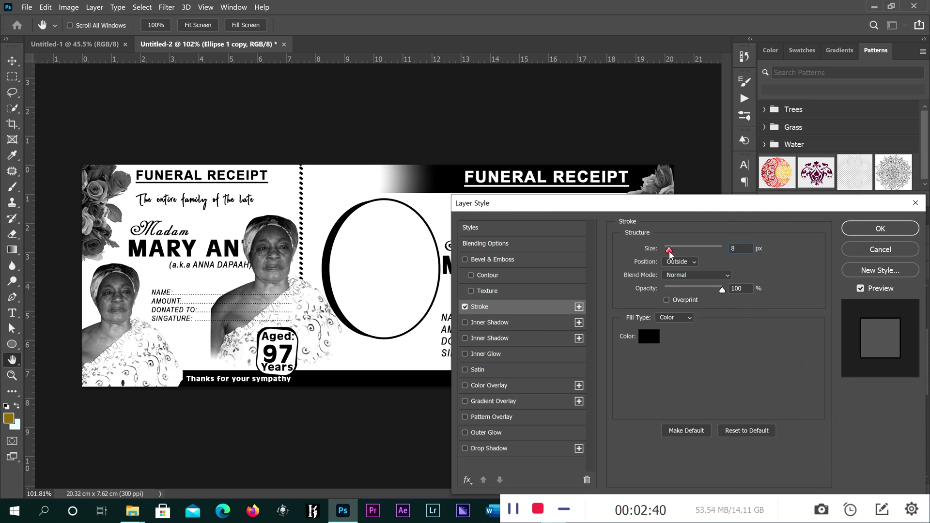
{"action": "left_click", "coordinate": [866, 228]}
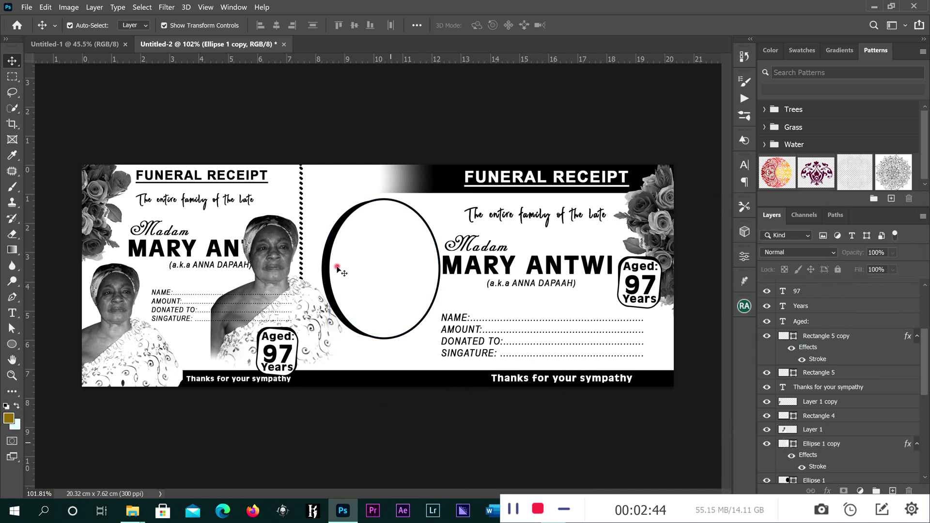
Step: Enlarge the black ellipse behind the white oval proportionally to about 102.74% so the crescent edge meets the outline
{"action": "left_click", "coordinate": [325, 264]}
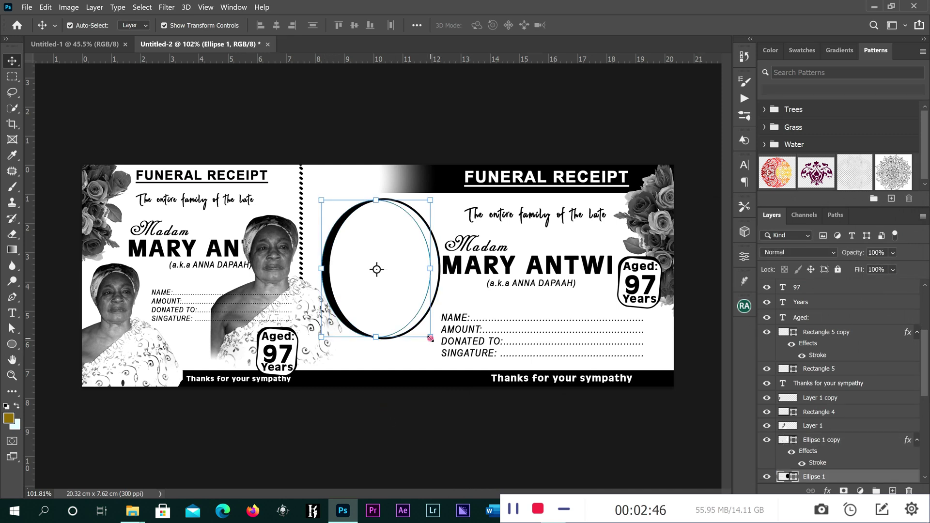
{"action": "left_click_drag", "start_coordinate": [431, 338], "coordinate": [432, 340]}
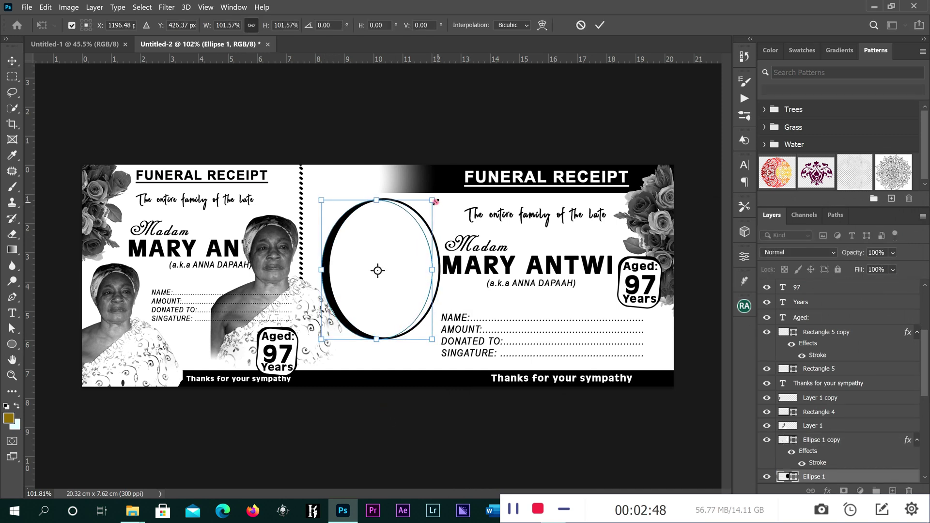
{"action": "left_click_drag", "start_coordinate": [437, 199], "coordinate": [439, 201]}
{"action": "left_click", "coordinate": [599, 26]}
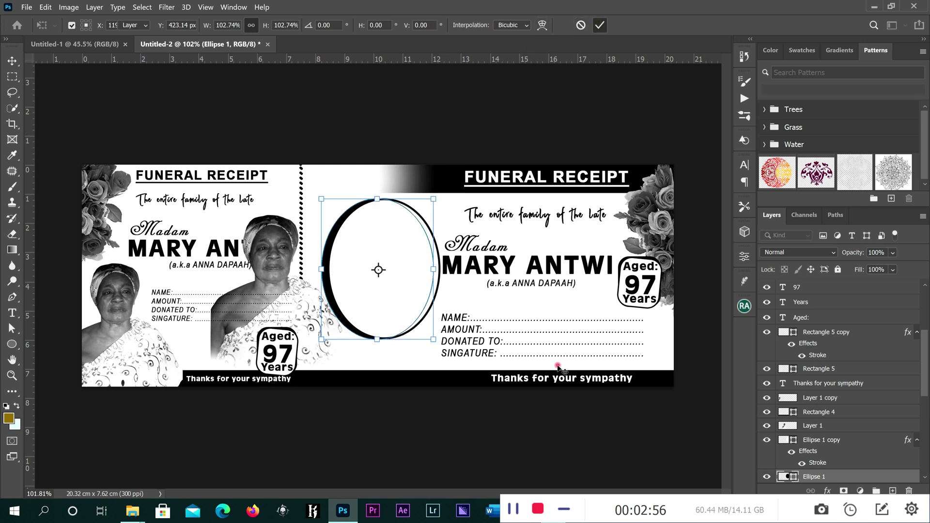
Step: Move the larger portrait from the receipt stub onto the oval frame, with the head inside the oval
{"action": "left_click", "coordinate": [264, 251]}
{"action": "left_click_drag", "start_coordinate": [268, 241], "coordinate": [393, 280]}
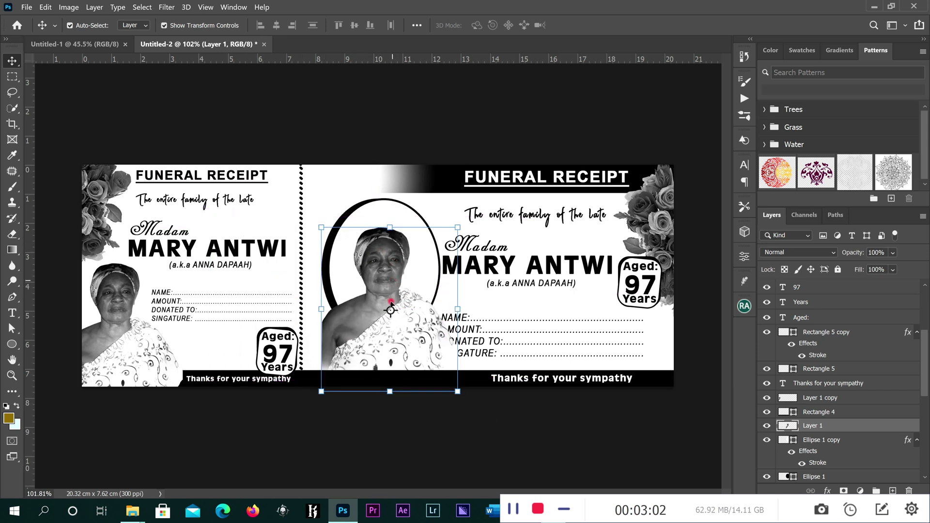
{"action": "left_click", "coordinate": [386, 207]}
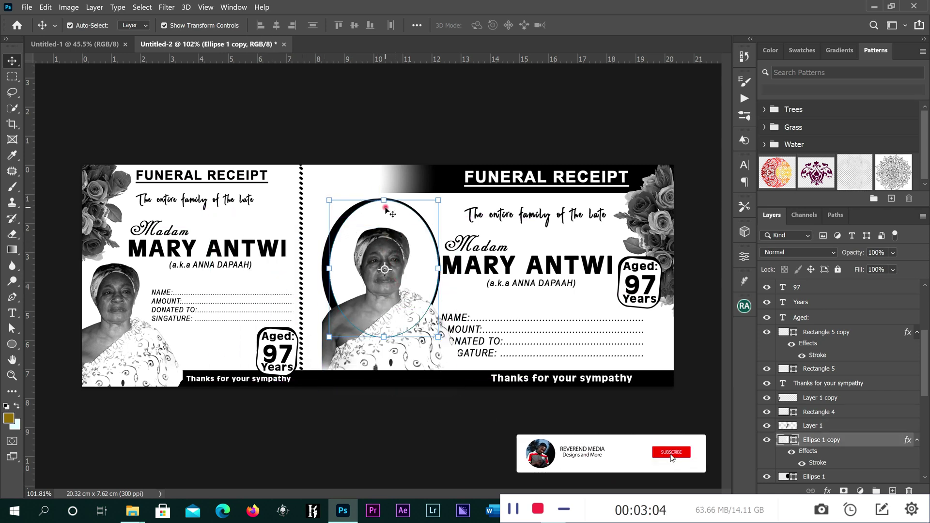
{"action": "left_click", "coordinate": [392, 362]}
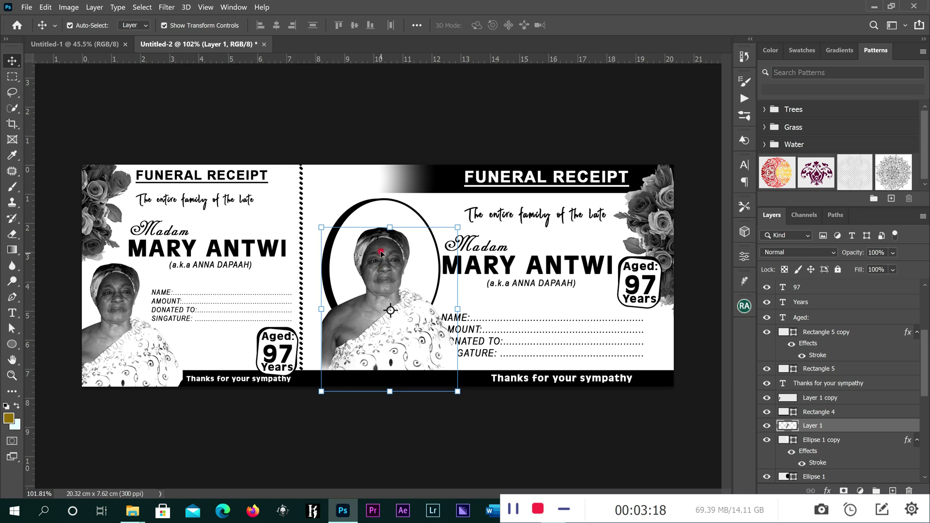
{"action": "left_click_drag", "start_coordinate": [386, 256], "coordinate": [386, 245]}
Step: Clip the portrait layer to the white ellipse copy with a clipping mask
{"action": "left_click", "coordinate": [840, 440]}
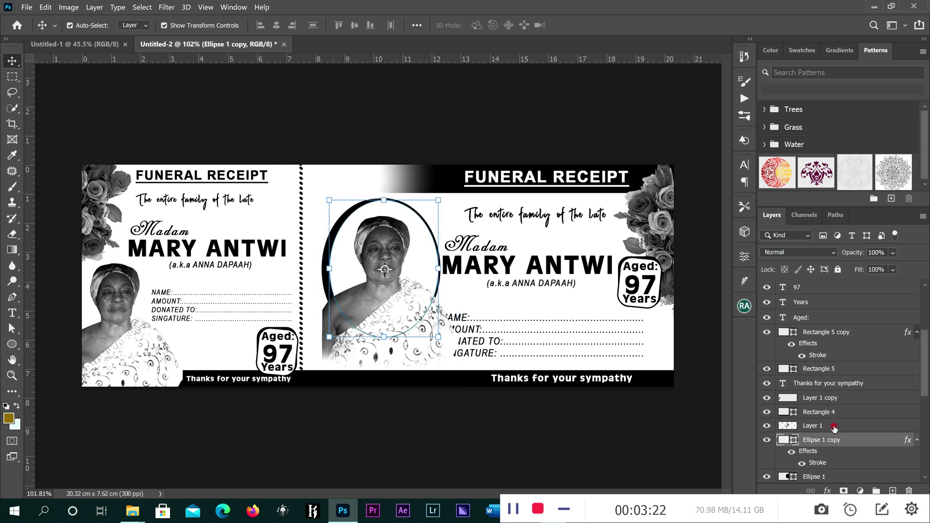
{"action": "left_click", "coordinate": [833, 426]}
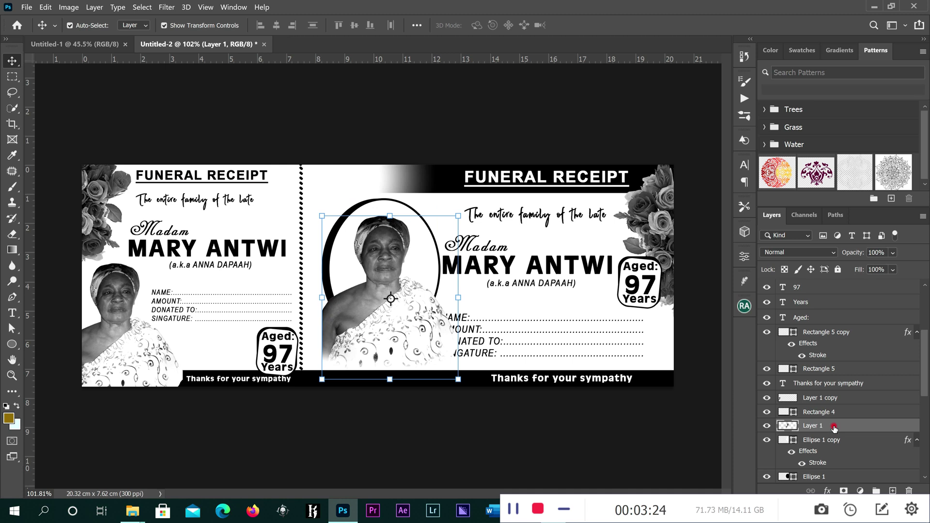
{"action": "right_click", "coordinate": [833, 428]}
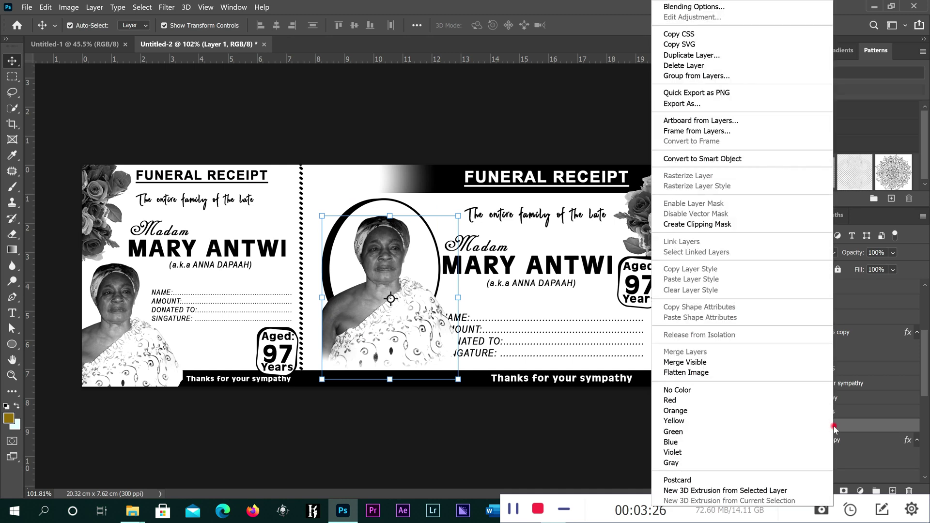
{"action": "left_click", "coordinate": [712, 226]}
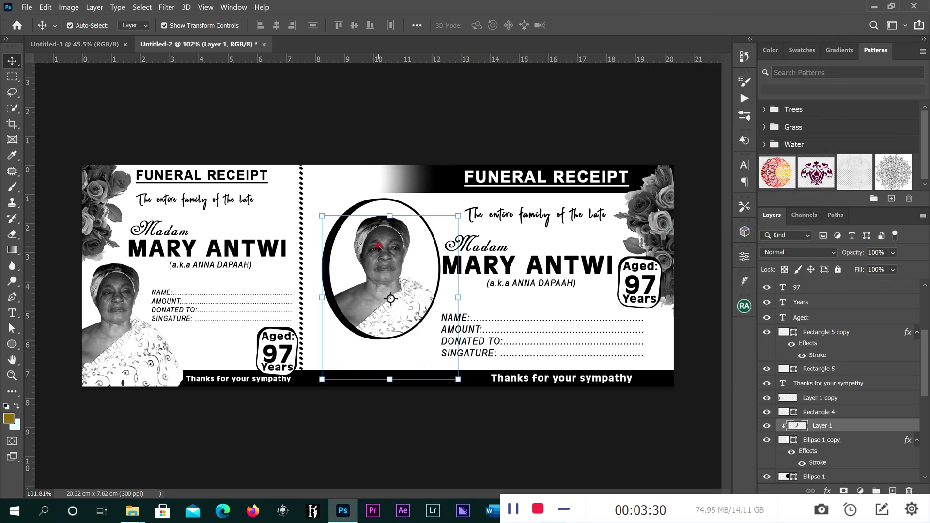
Step: Raise the clipped portrait about 0.41 cm within the oval, keeping its horizontal position
{"action": "left_click_drag", "start_coordinate": [378, 248], "coordinate": [379, 237]}
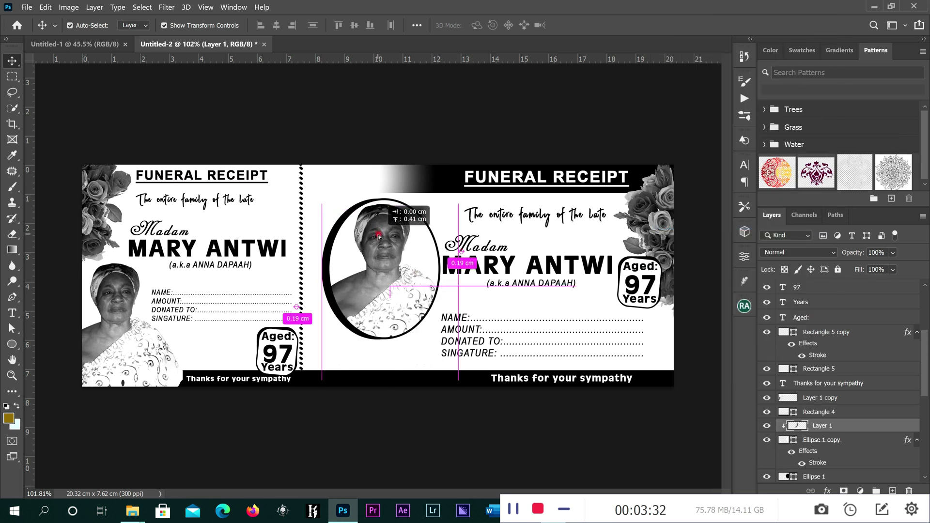
{"action": "left_click", "coordinate": [434, 421]}
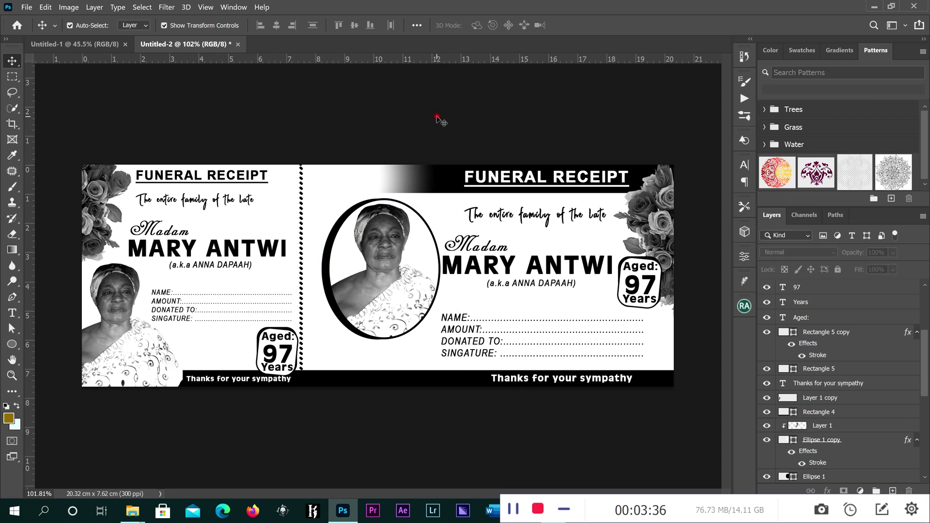
{"action": "left_click", "coordinate": [368, 227]}
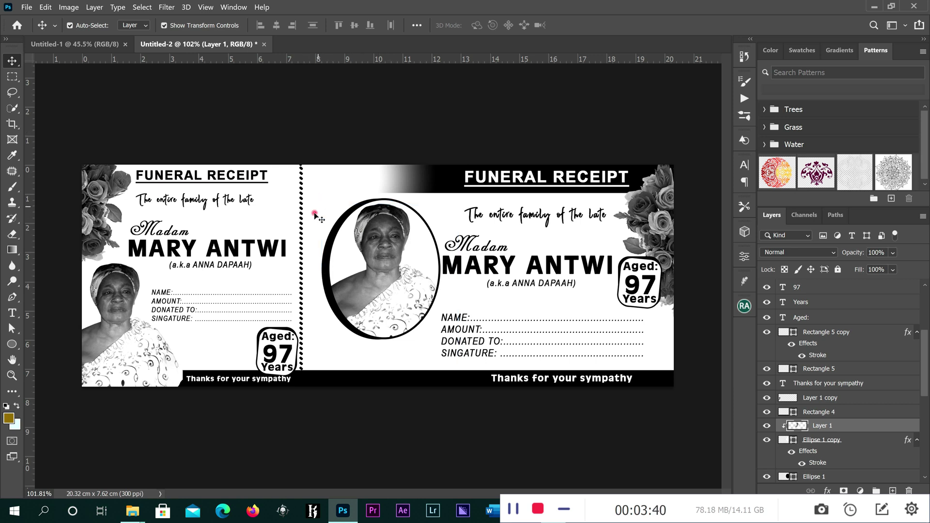
Step: Link the portrait with both ellipses, shift the group slightly left and down, and scale it to about 101.91%
{"action": "left_click_drag", "start_coordinate": [315, 211], "coordinate": [395, 271]}
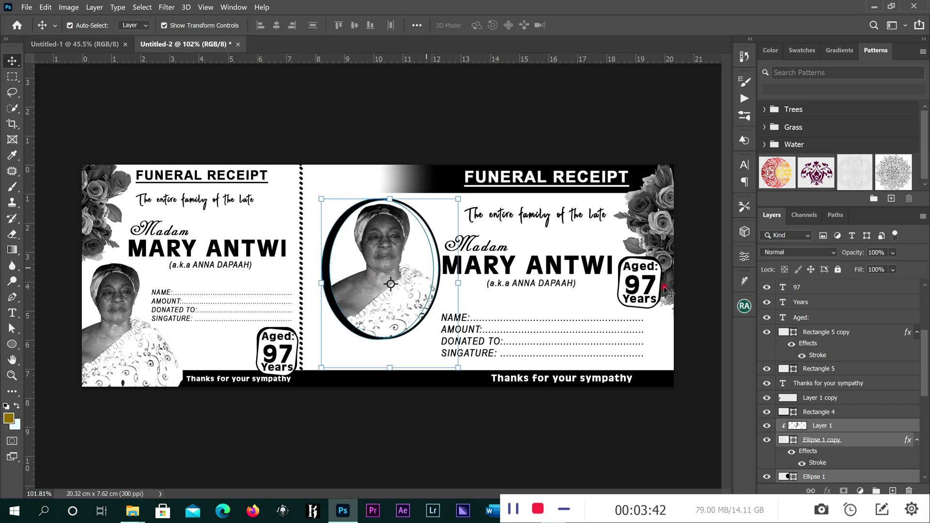
{"action": "left_click", "coordinate": [810, 491]}
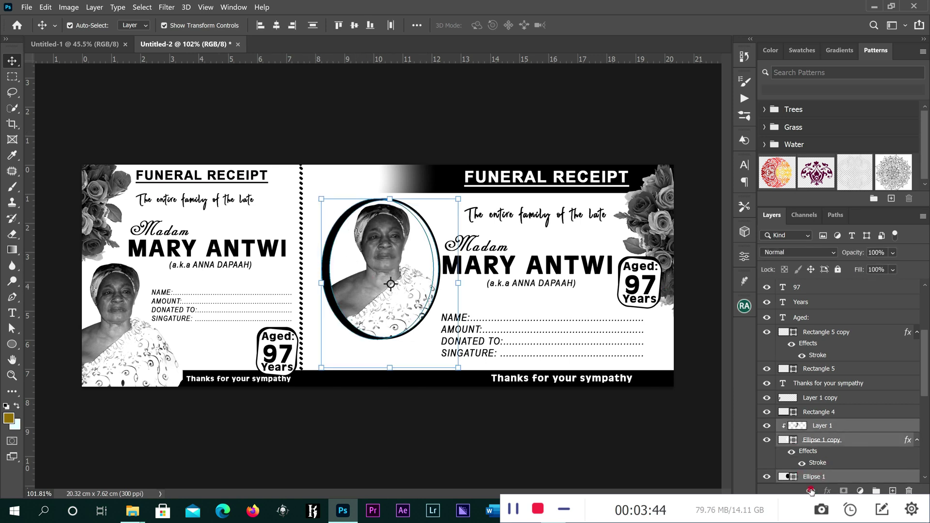
{"action": "left_click_drag", "start_coordinate": [383, 240], "coordinate": [373, 246]}
{"action": "left_click_drag", "start_coordinate": [451, 374], "coordinate": [455, 376]}
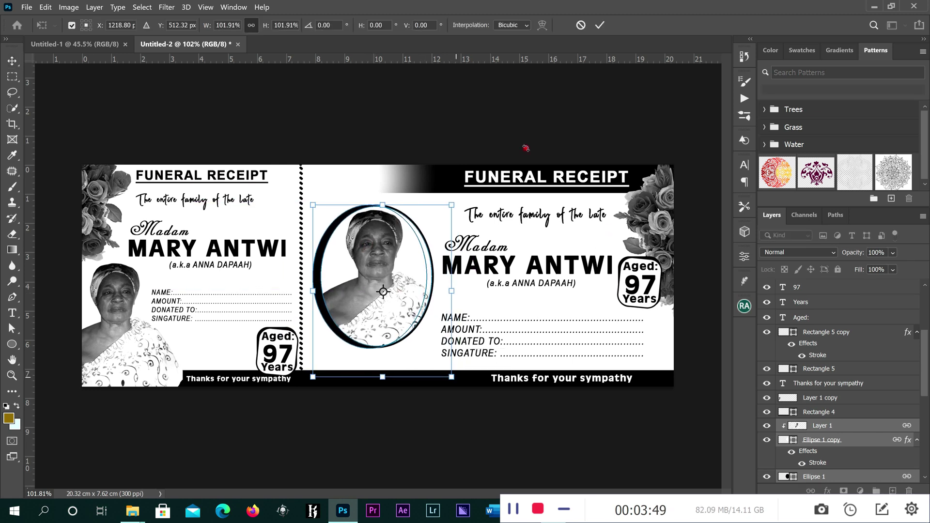
{"action": "left_click", "coordinate": [599, 26]}
Step: Delete the NAME, AMOUNT and DONATED TO lines from the main receipt's form text, keeping only the SINGATURE line
{"action": "left_click", "coordinate": [496, 328]}
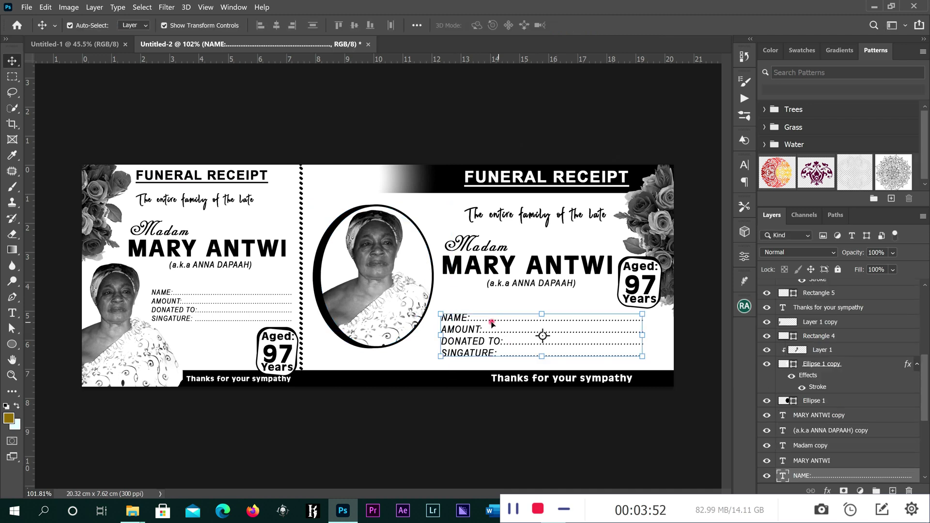
{"action": "left_click", "coordinate": [12, 312]}
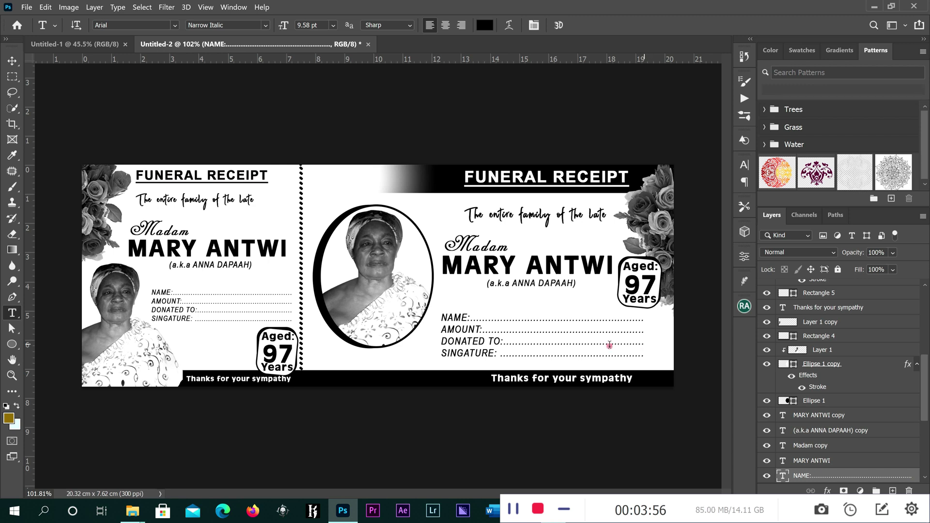
{"action": "left_click_drag", "start_coordinate": [645, 343], "coordinate": [439, 317]}
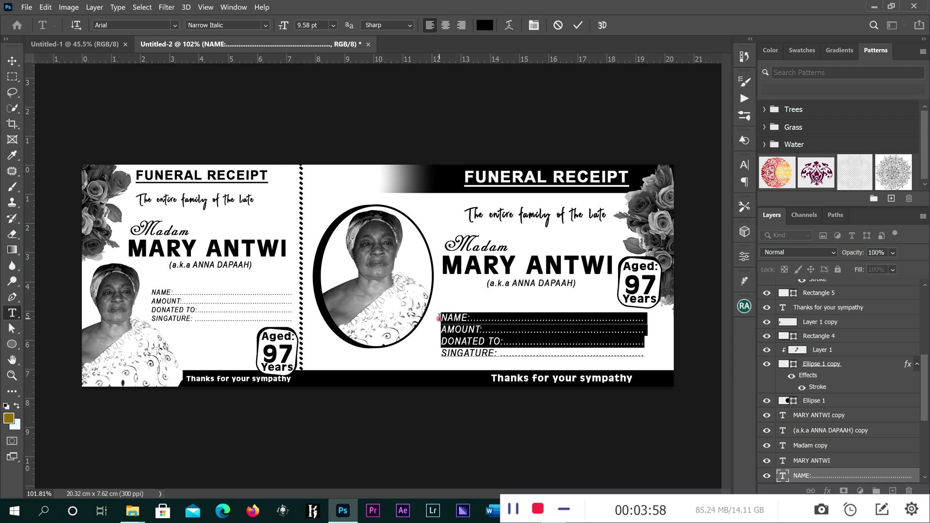
{"action": "key", "text": "BackSpace"}
{"action": "key", "text": "Delete"}
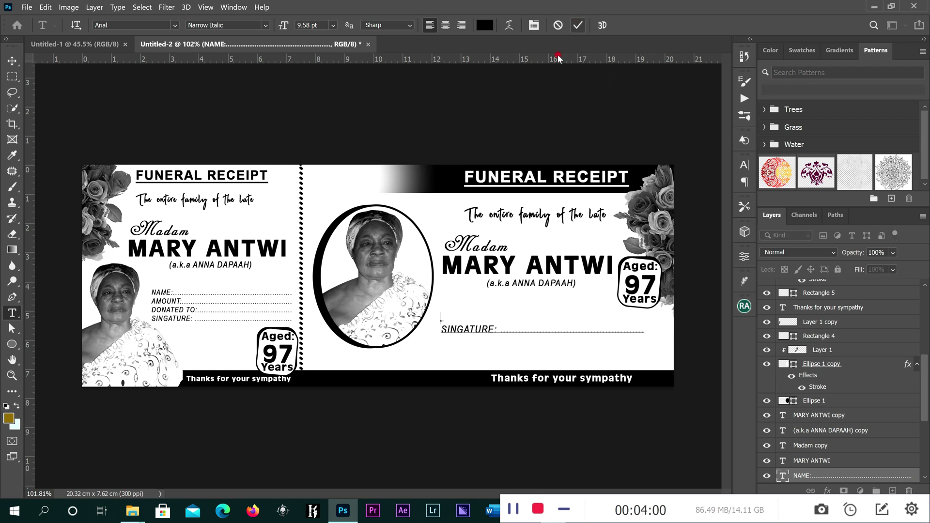
{"action": "left_click", "coordinate": [442, 327]}
{"action": "key", "text": "BackSpace"}
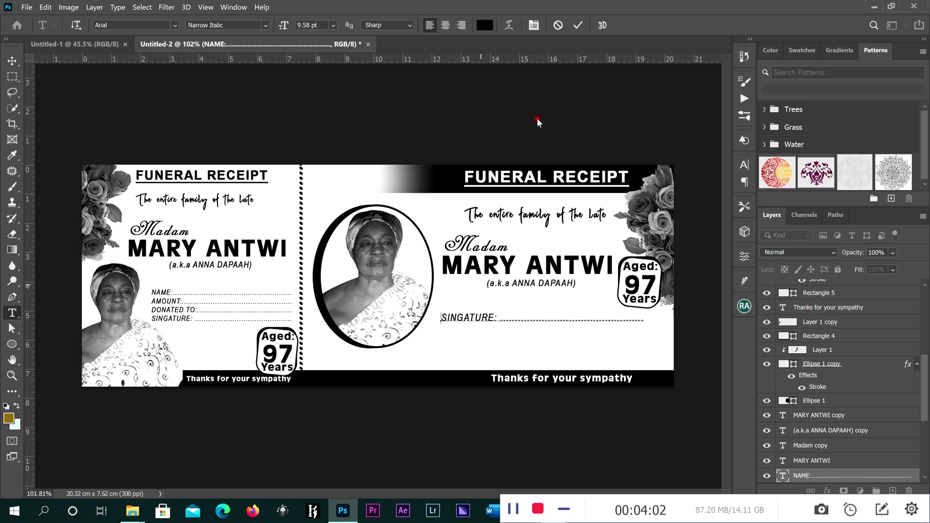
{"action": "left_click", "coordinate": [577, 25]}
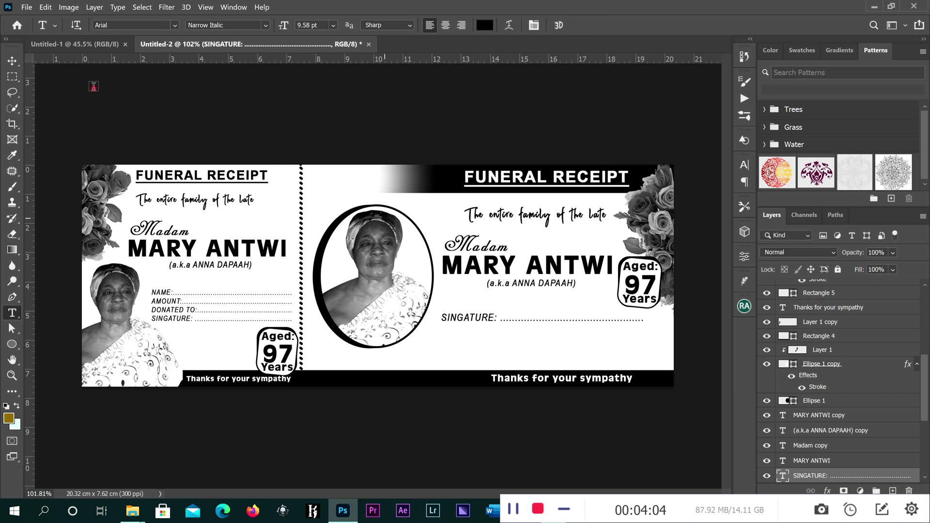
Step: Move the SINGATURE line down and slightly left, to just above the black footer band
{"action": "left_click", "coordinate": [12, 61]}
{"action": "left_click_drag", "start_coordinate": [461, 318], "coordinate": [459, 361]}
{"action": "left_click_drag", "start_coordinate": [539, 360], "coordinate": [531, 361]}
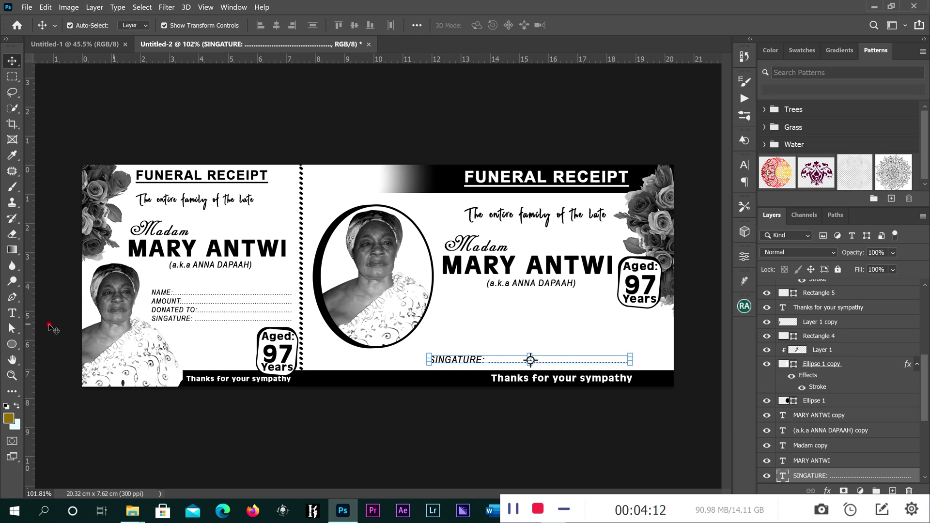
Step: Add the text "Mineral" in Arial Narrow Italic at 24 pt in the empty area below the a.k.a. line
{"action": "left_click", "coordinate": [12, 313]}
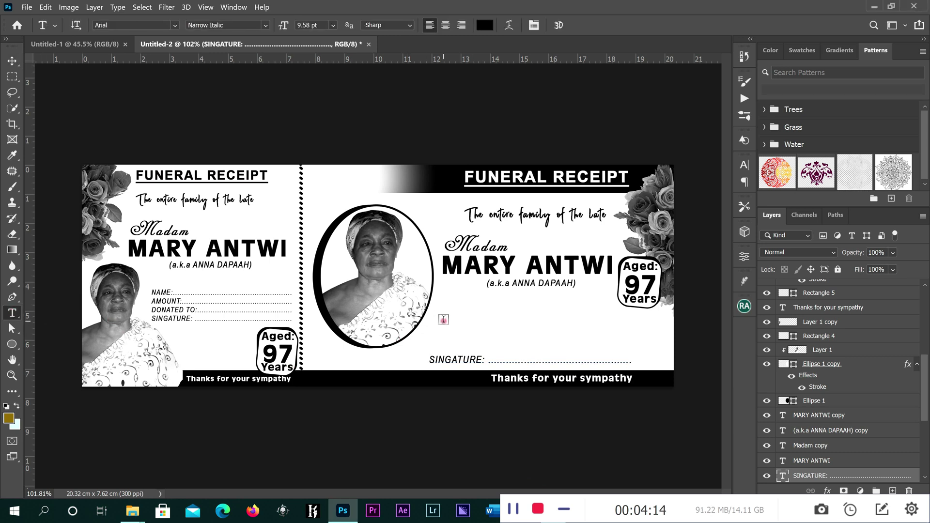
{"action": "left_click", "coordinate": [444, 321]}
{"action": "type", "text": "Mineral"}
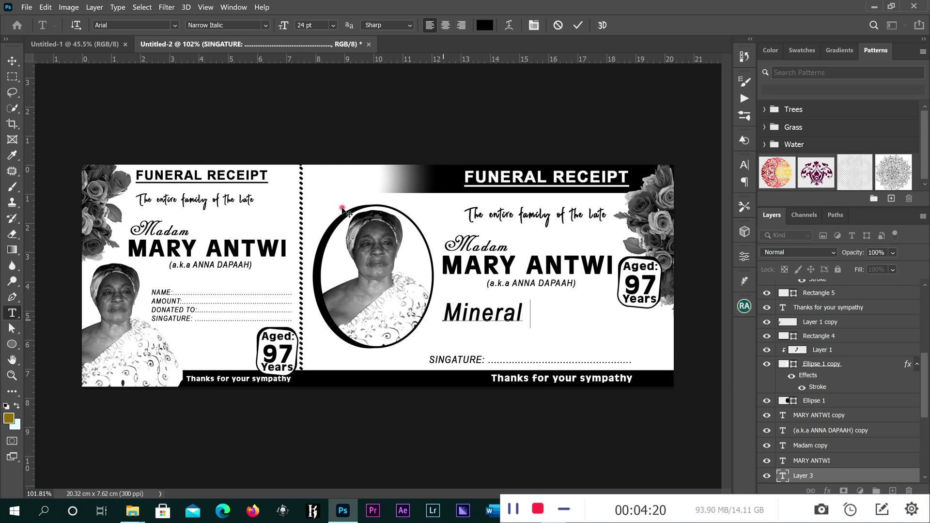
{"action": "left_click", "coordinate": [12, 61]}
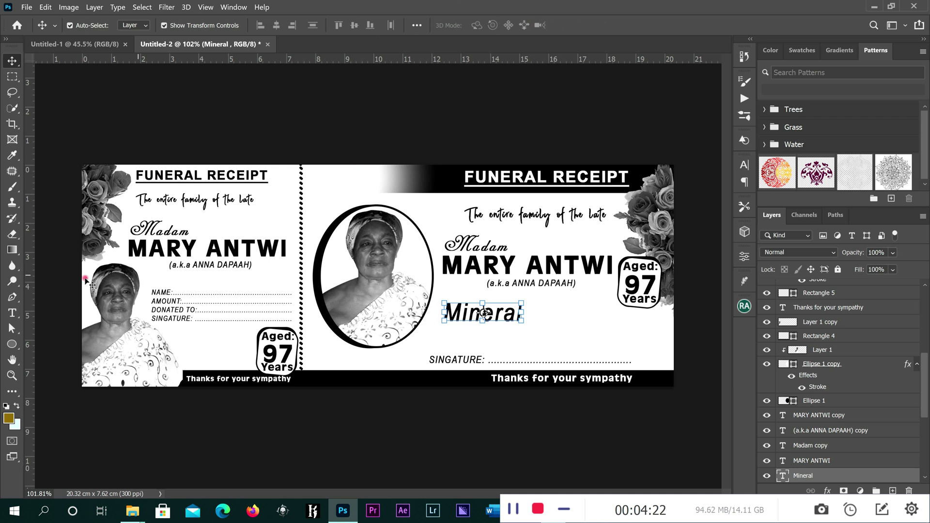
Step: Draw a small rectangle shape about 141 × 87 px just to the right of the word "Mineral"
{"action": "left_click", "coordinate": [12, 344]}
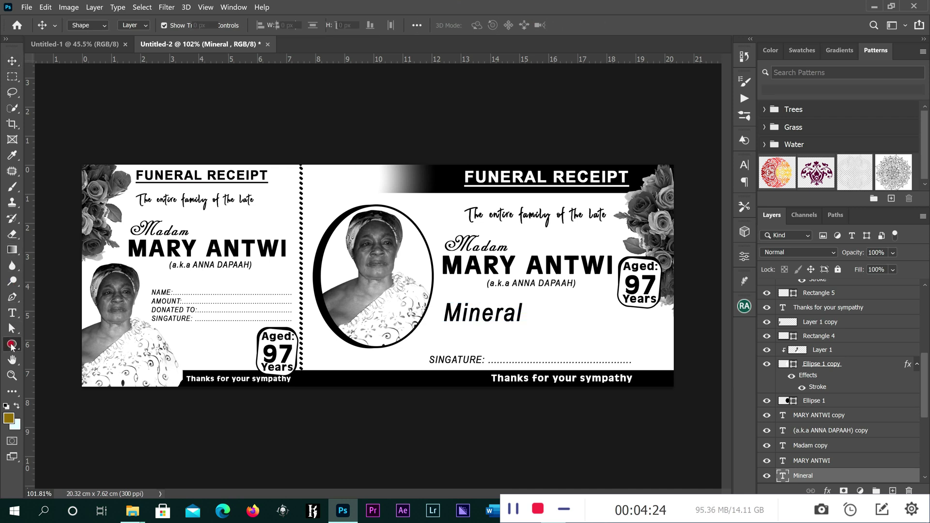
{"action": "left_click", "coordinate": [41, 343]}
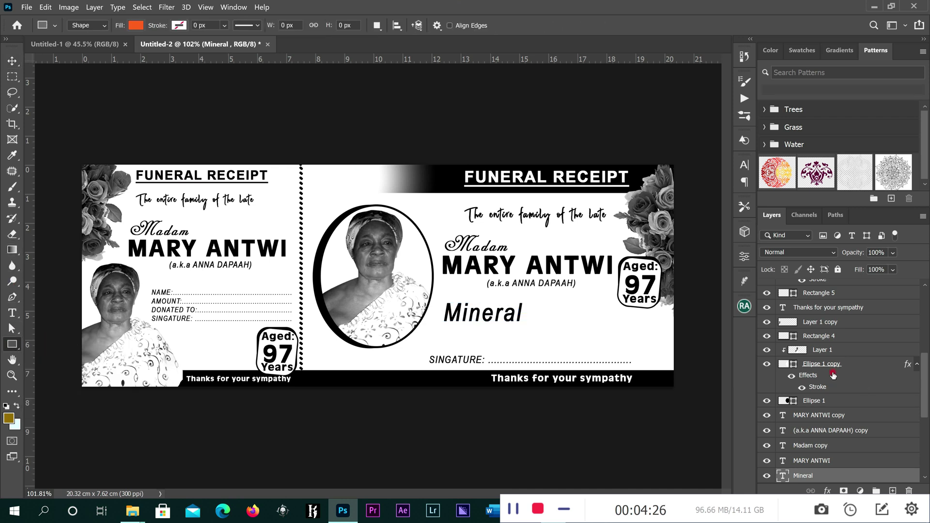
{"action": "left_click_drag", "start_coordinate": [531, 307], "coordinate": [572, 328]}
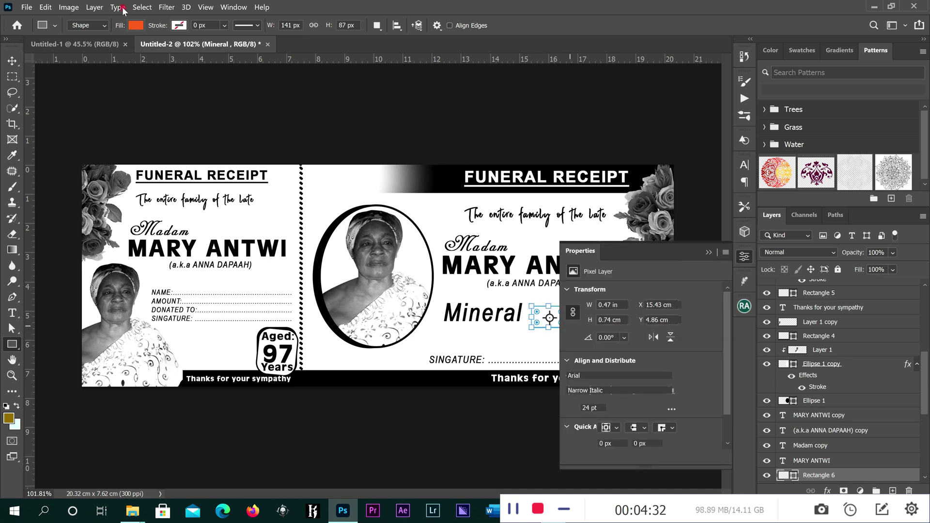
Step: Give the small rectangle a white fill and a black stroke of 10 px
{"action": "left_click", "coordinate": [132, 25]}
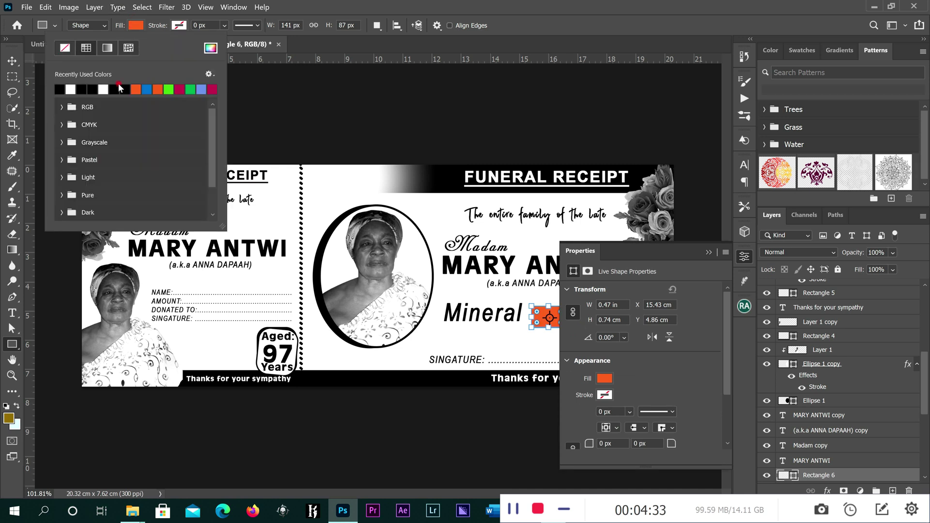
{"action": "left_click", "coordinate": [70, 88]}
{"action": "left_click", "coordinate": [179, 25]}
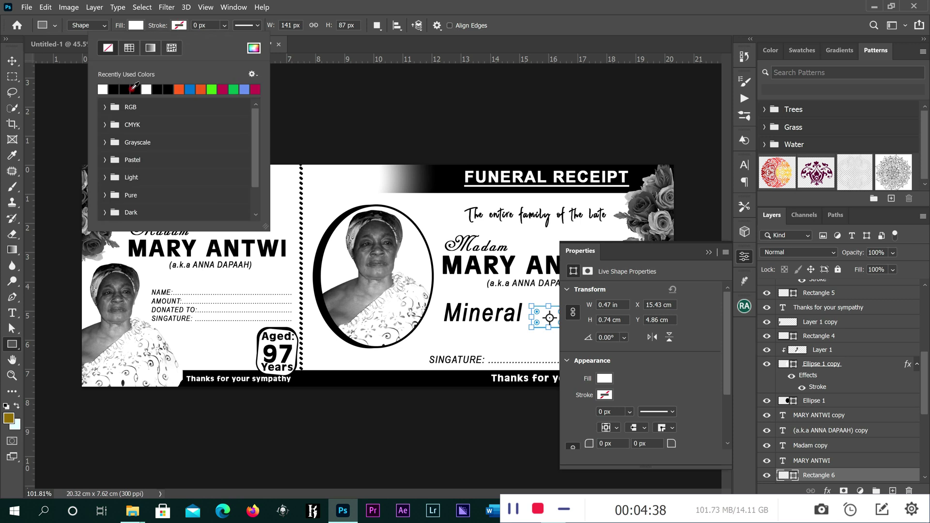
{"action": "left_click", "coordinate": [115, 88]}
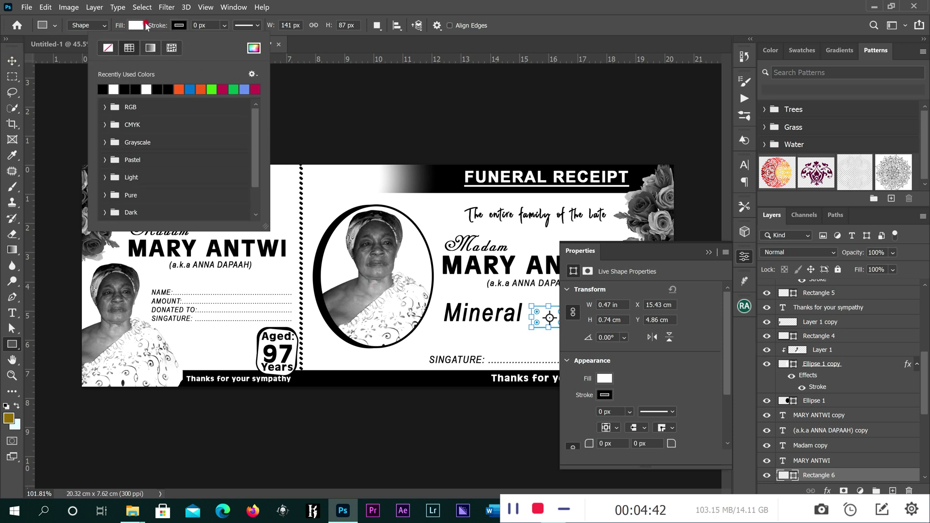
{"action": "left_click", "coordinate": [198, 26]}
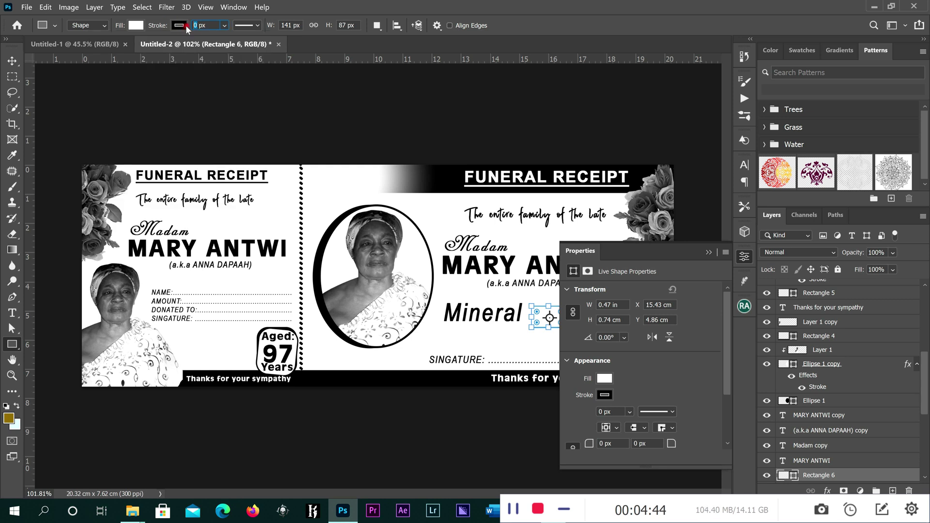
{"action": "type", "text": "1"}
{"action": "key", "text": "Return"}
{"action": "left_click", "coordinate": [708, 252]}
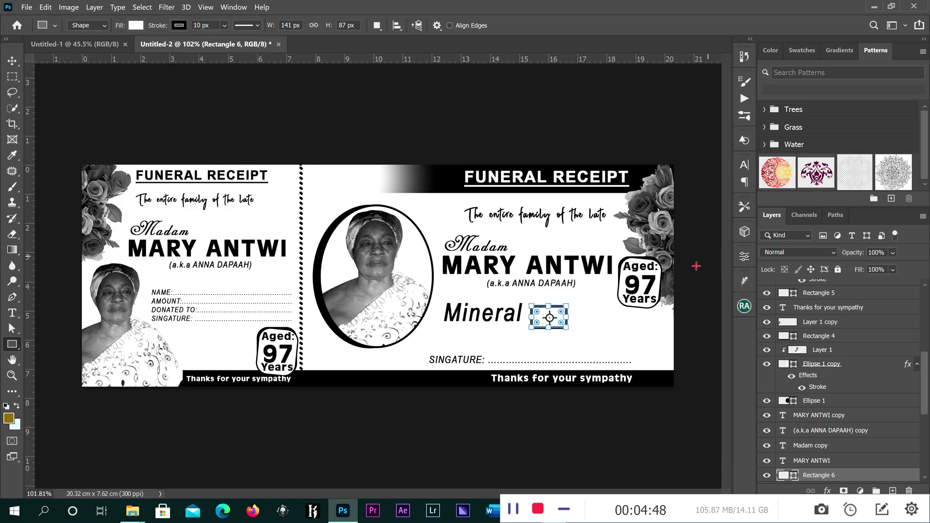
{"action": "scroll", "coordinate": [543, 307], "scroll_direction": "up", "scroll_amount": 3}
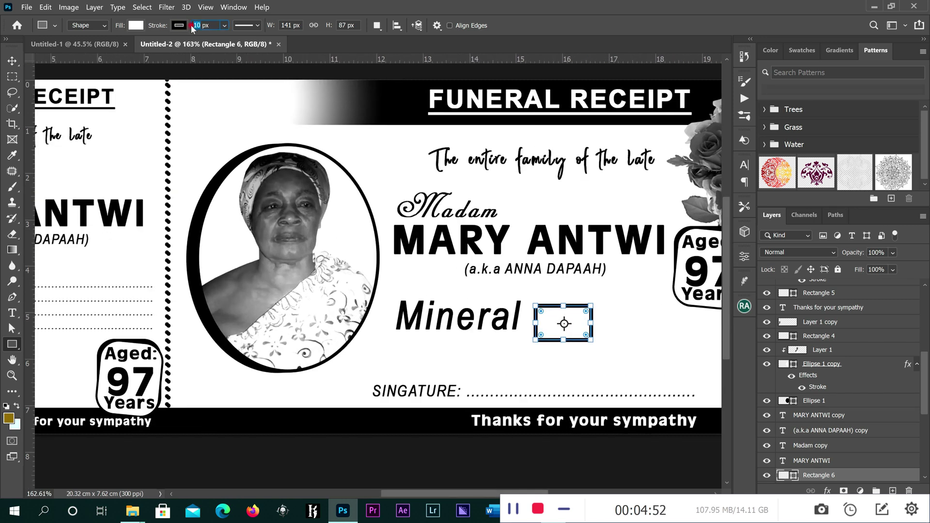
Step: Set the small rectangle's stroke to 8 px and move it slightly up, level with the word "Mineral"
{"action": "type", "text": "2"}
{"action": "left_click", "coordinate": [12, 60]}
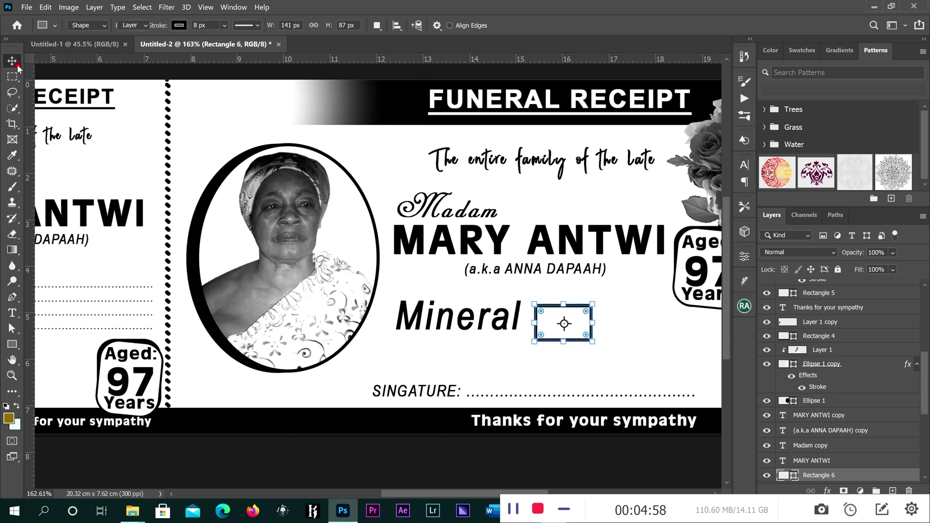
{"action": "left_click", "coordinate": [640, 348]}
{"action": "left_click_drag", "start_coordinate": [558, 306], "coordinate": [557, 301]}
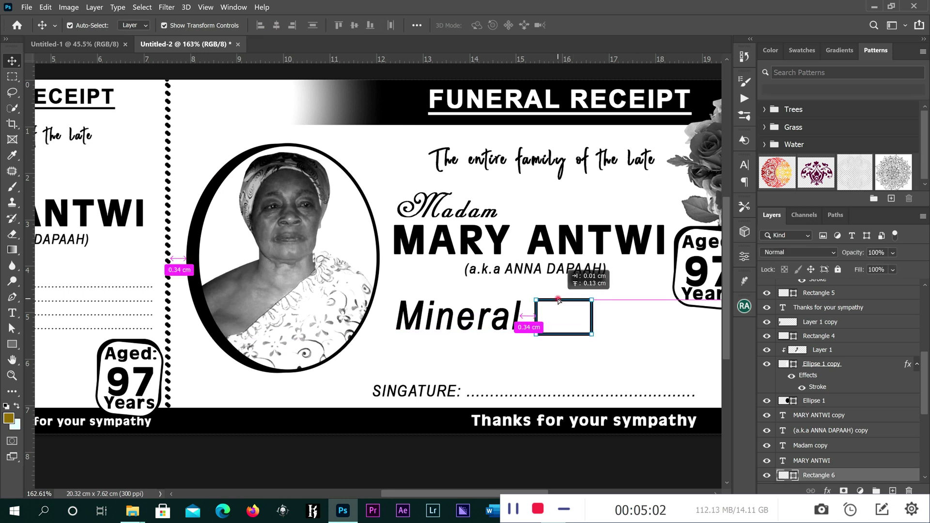
Step: Change the font style of the "Mineral" text to Arial Narrow
{"action": "left_click", "coordinate": [459, 316]}
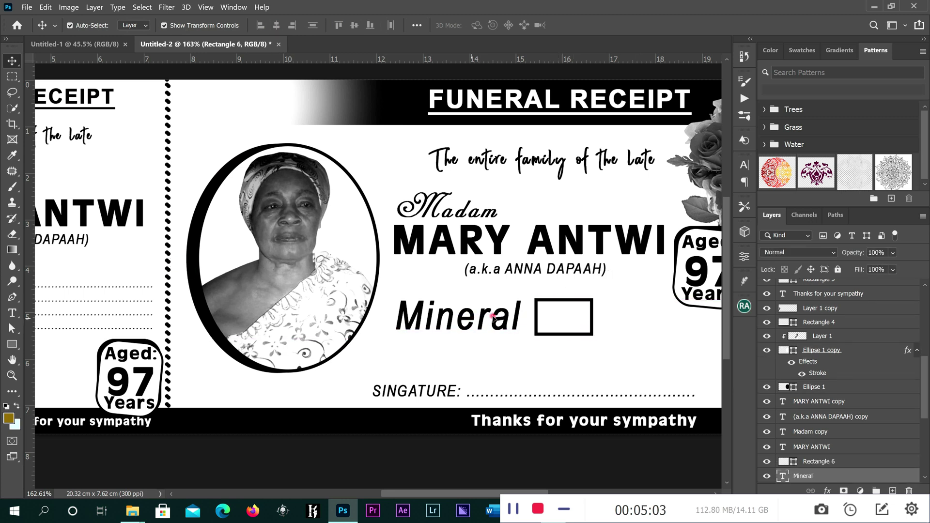
{"action": "left_click", "coordinate": [744, 167]}
{"action": "left_click", "coordinate": [671, 183]}
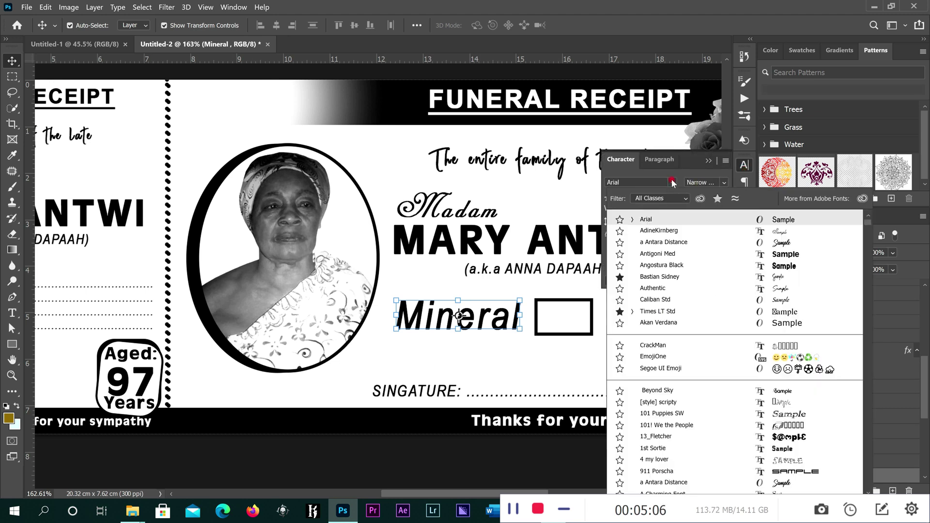
{"action": "left_click", "coordinate": [701, 182]}
{"action": "left_click", "coordinate": [724, 183]}
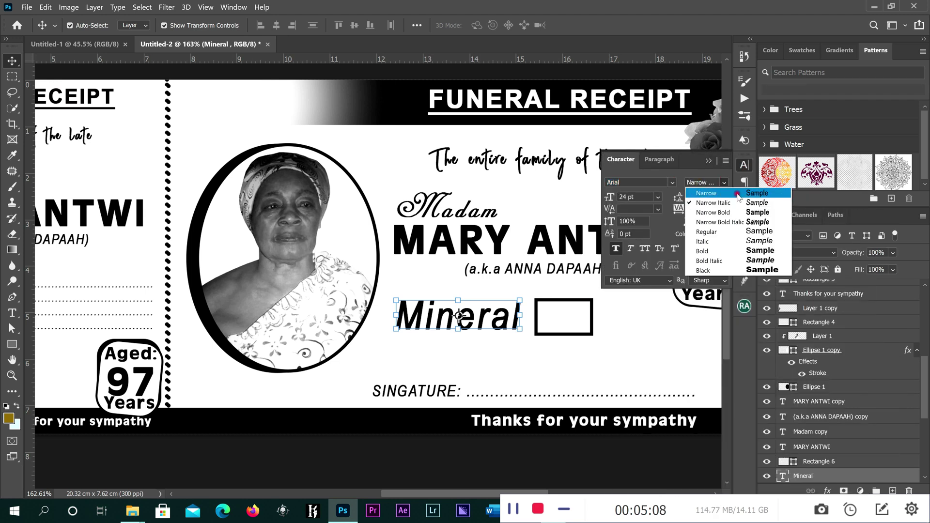
{"action": "left_click", "coordinate": [698, 192]}
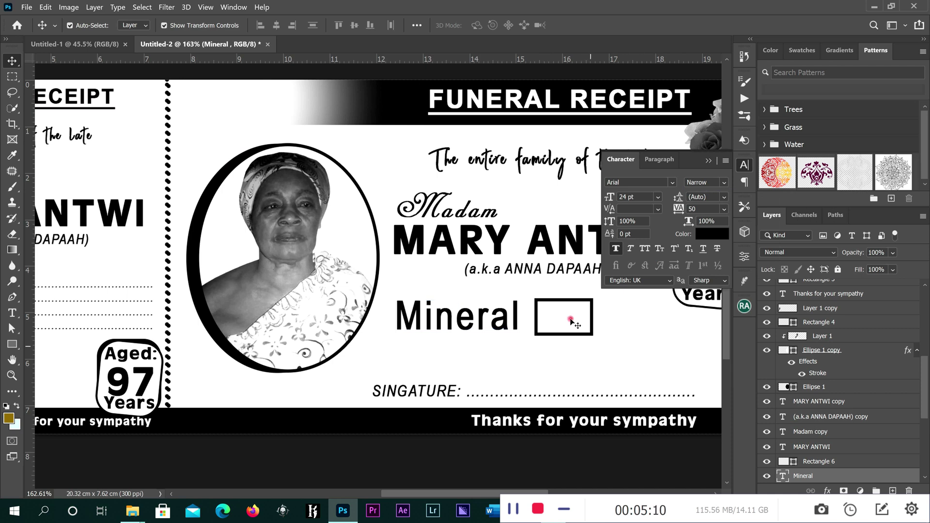
Step: Scale the rectangle beside "Mineral" down to 88.90% and place it closer to the word
{"action": "left_click_drag", "start_coordinate": [563, 301], "coordinate": [544, 304]}
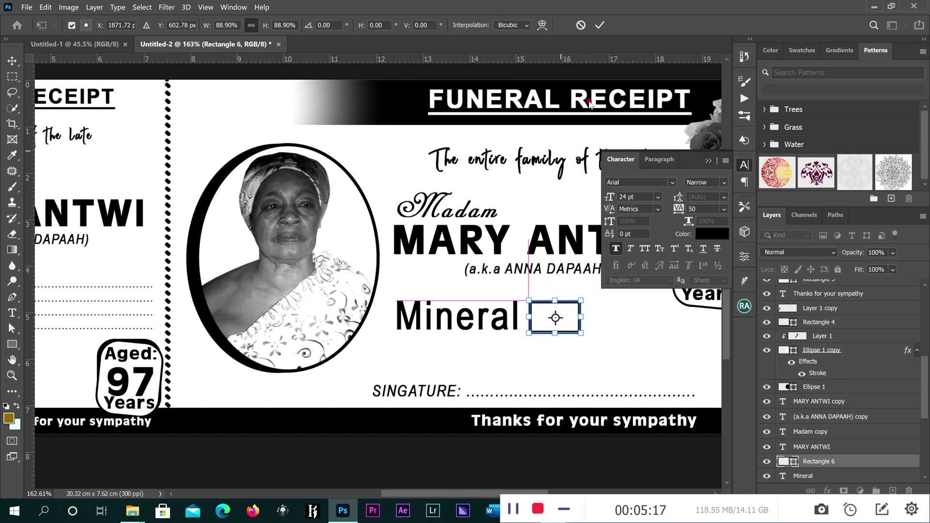
{"action": "left_click", "coordinate": [599, 25]}
Step: Duplicate the "Mineral" text together with its box directly below the original, just above the SINGATURE line
{"action": "left_click", "coordinate": [451, 323], "text": "shift"}
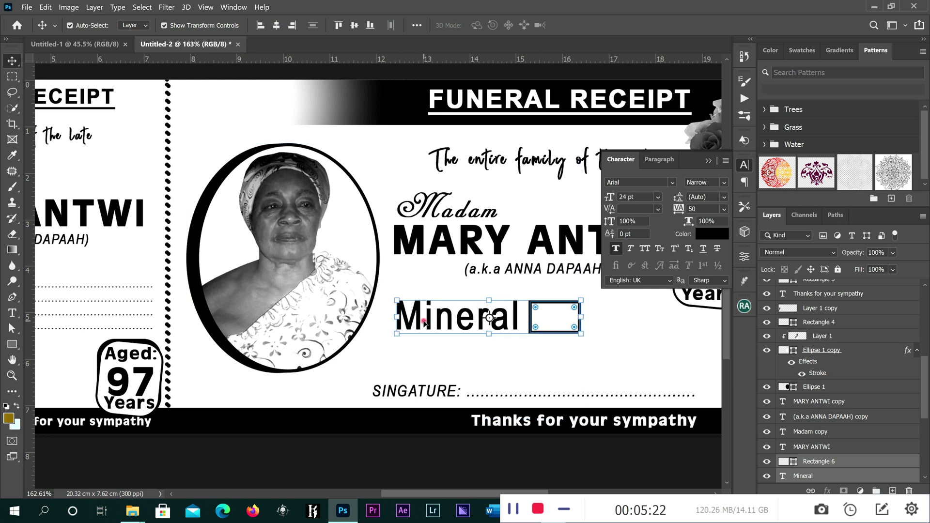
{"action": "scroll", "coordinate": [448, 323], "scroll_direction": "down", "scroll_amount": 1}
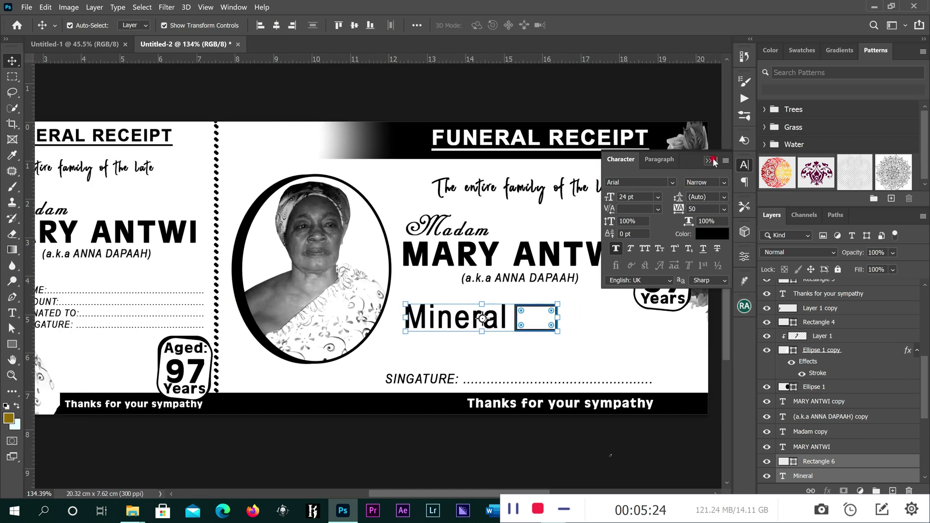
{"action": "left_click", "coordinate": [714, 162]}
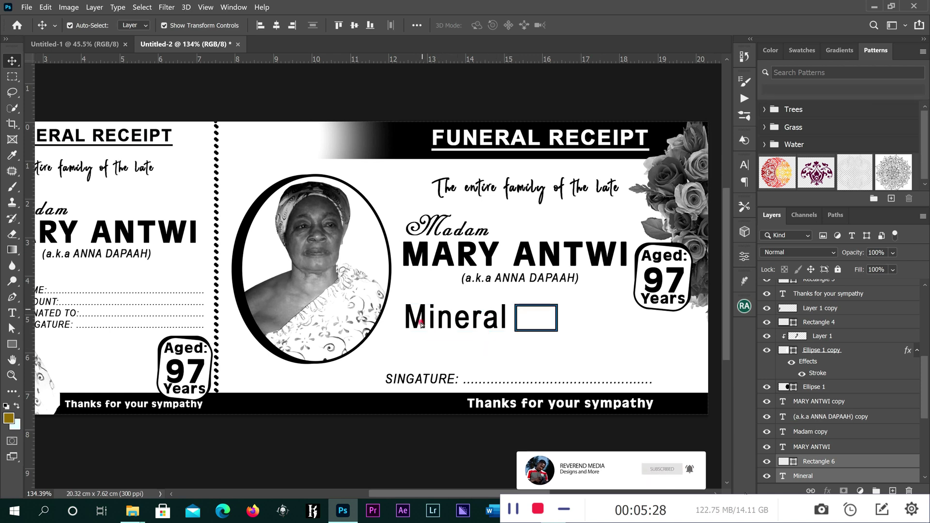
{"action": "left_click_drag", "start_coordinate": [423, 310], "coordinate": [421, 344]}
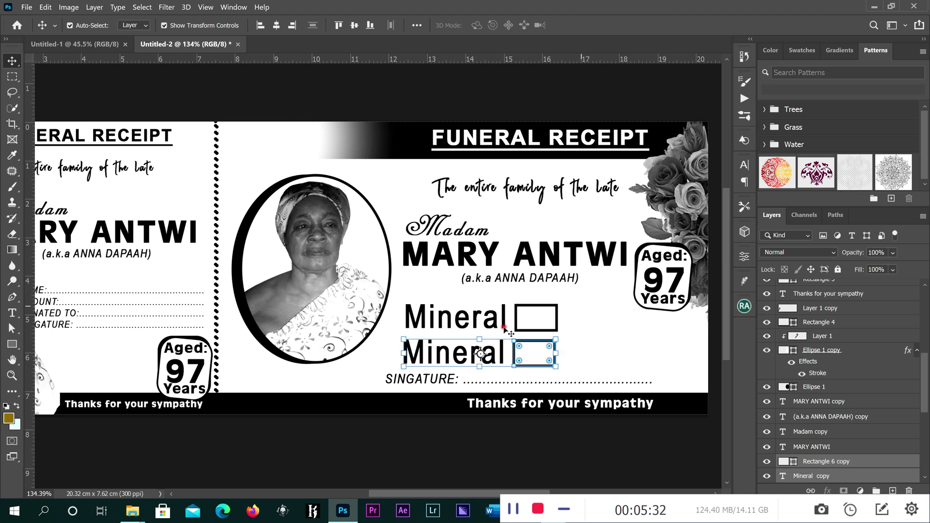
Step: Scale both "Mineral" rows to 73.12% and reposition them further apart between the a.k.a. line and the SINGATURE line
{"action": "left_click_drag", "start_coordinate": [581, 306], "coordinate": [445, 349]}
{"action": "left_click", "coordinate": [599, 25]}
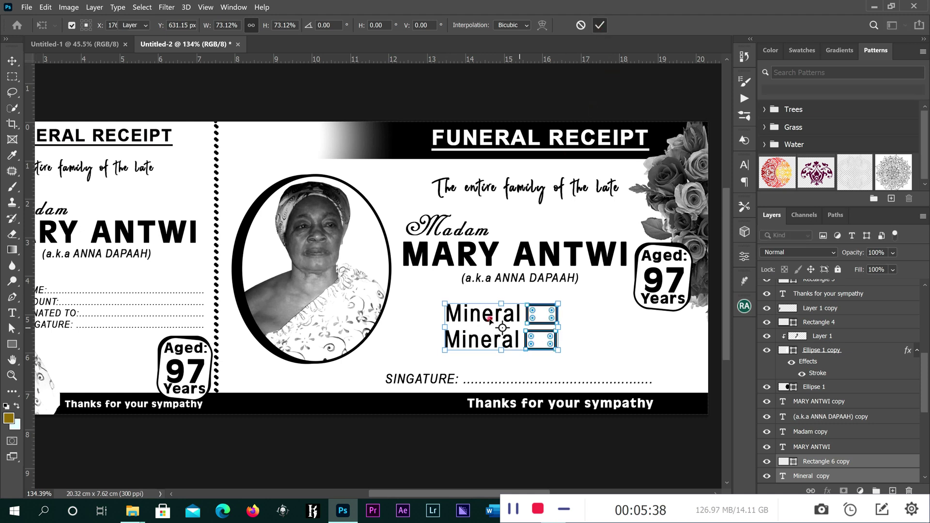
{"action": "left_click_drag", "start_coordinate": [475, 314], "coordinate": [448, 350]}
{"action": "left_click", "coordinate": [569, 324]}
{"action": "left_click", "coordinate": [448, 340]}
{"action": "left_click", "coordinate": [573, 349]}
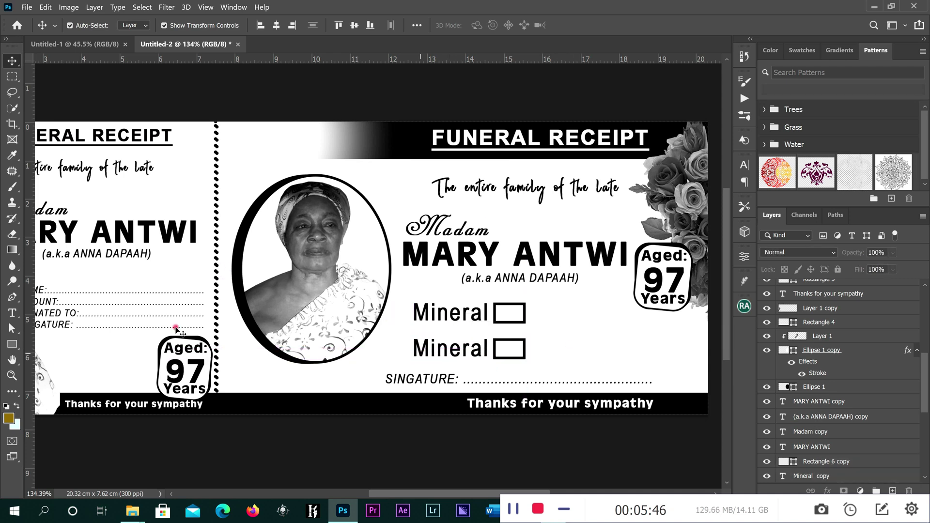
Step: Replace the lower "Mineral" label's text with "Guiness"
{"action": "left_click", "coordinate": [12, 313]}
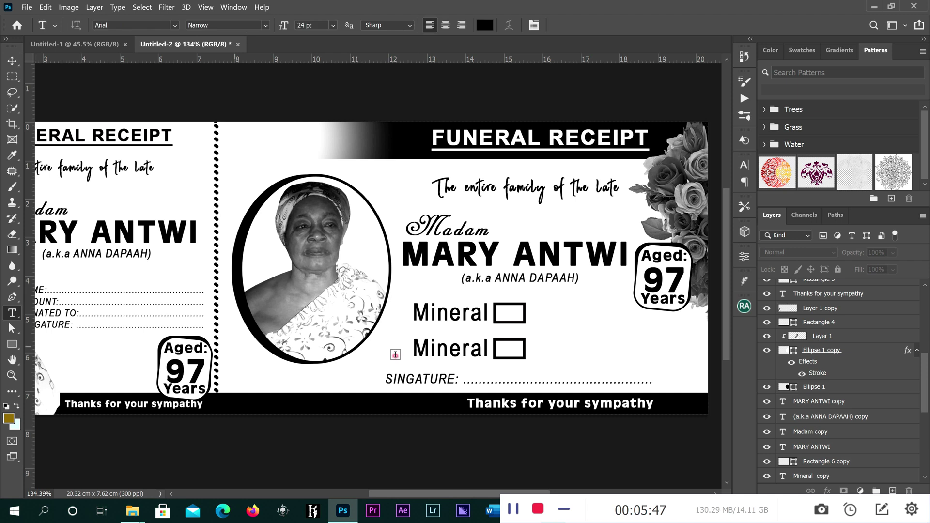
{"action": "double_click", "coordinate": [477, 347]}
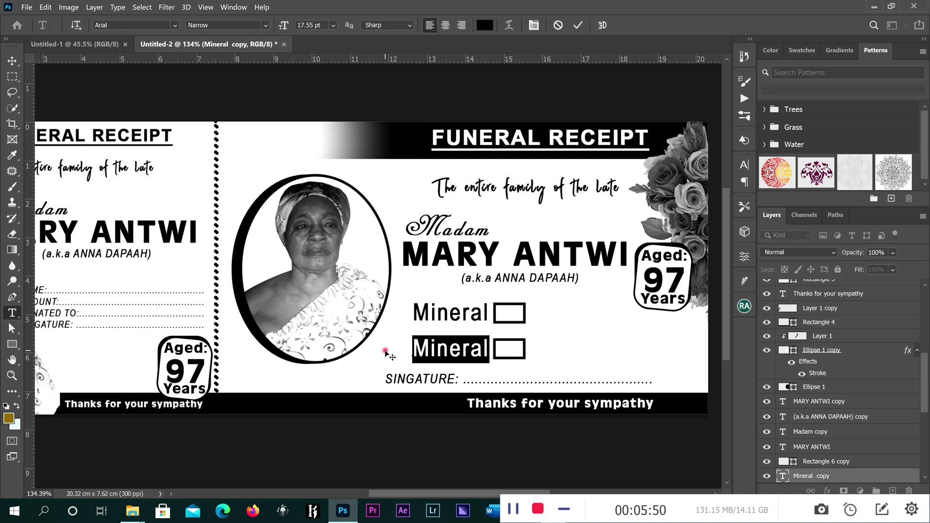
{"action": "type", "text": "D"}
{"action": "key", "text": "BackSpace"}
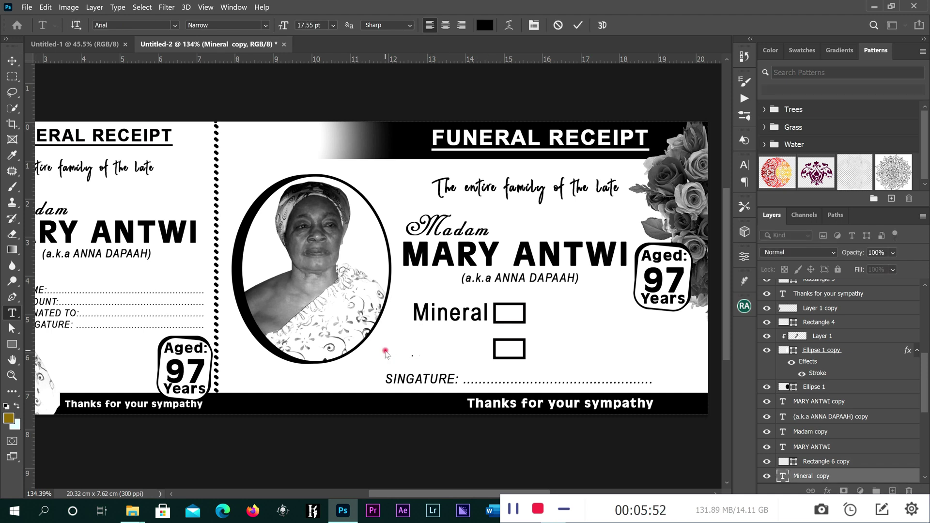
{"action": "type", "text": "Gui"}
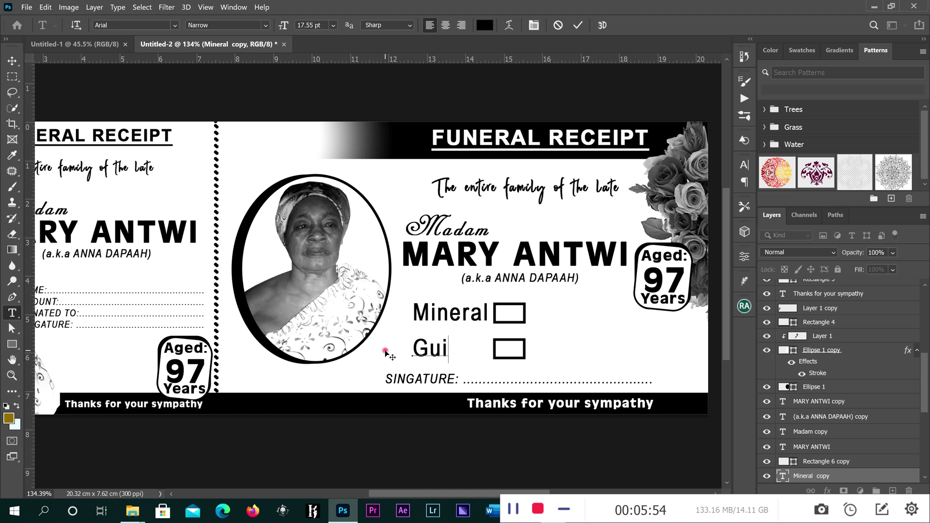
{"action": "type", "text": "ness"}
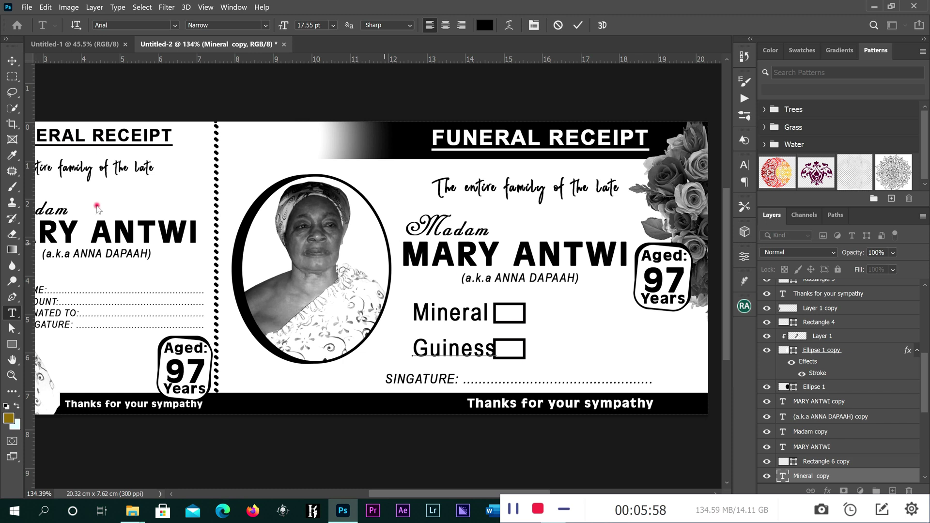
{"action": "left_click", "coordinate": [12, 61]}
Step: Move the "Guiness" label slightly left so it clears its box, keeping it vertically level with the box
{"action": "left_click", "coordinate": [470, 346]}
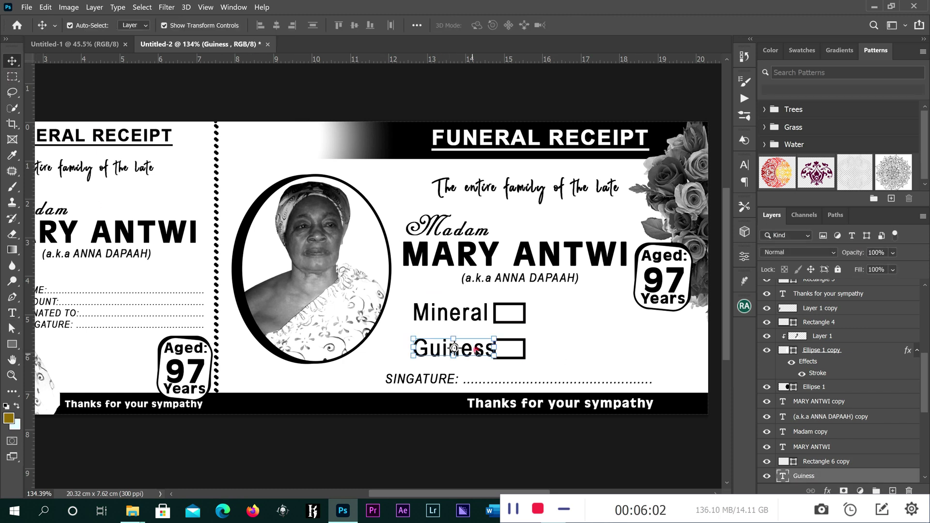
{"action": "mouse_move", "coordinate": [495, 356]}
{"action": "left_mouse_down"}
{"action": "mouse_move", "coordinate": [533, 342]}
{"action": "mouse_move", "coordinate": [498, 362]}
{"action": "left_mouse_up"}
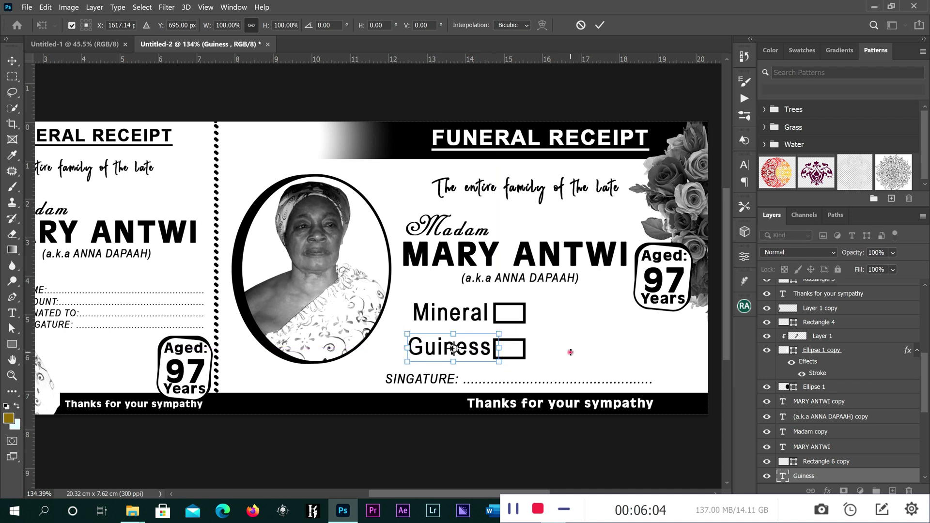
{"action": "left_click", "coordinate": [601, 25]}
{"action": "key", "text": "Down"}
{"action": "key", "text": "Down"}
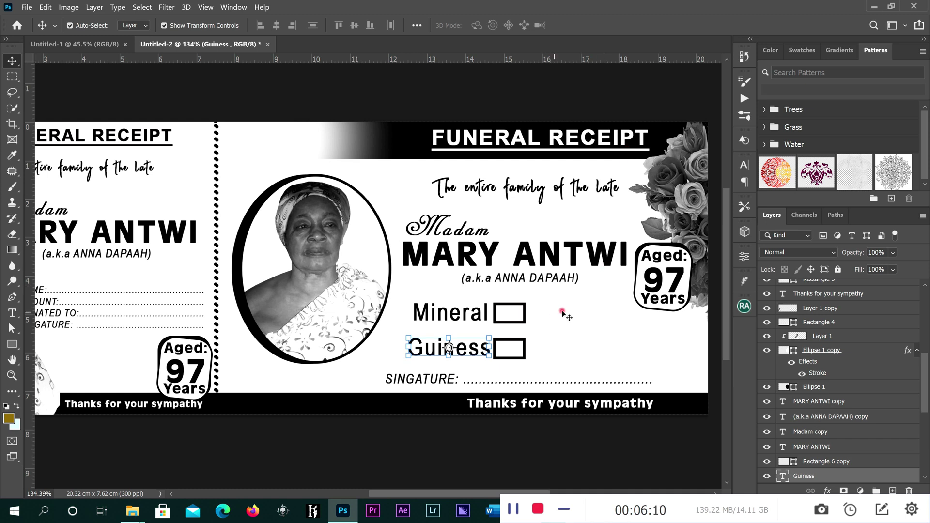
Step: Duplicate the "Mineral" and "Guiness" rows with their boxes to the right as a second column
{"action": "left_click_drag", "start_coordinate": [563, 310], "coordinate": [625, 322]}
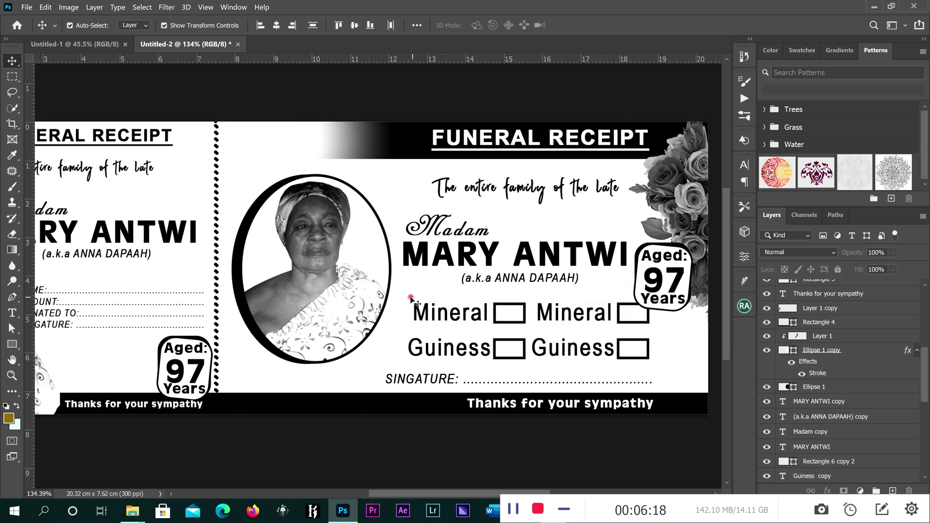
{"action": "mouse_move", "coordinate": [411, 296]}
{"action": "left_mouse_down"}
{"action": "mouse_move", "coordinate": [566, 334]}
{"action": "mouse_move", "coordinate": [592, 315]}
{"action": "mouse_move", "coordinate": [419, 287]}
{"action": "left_mouse_up"}
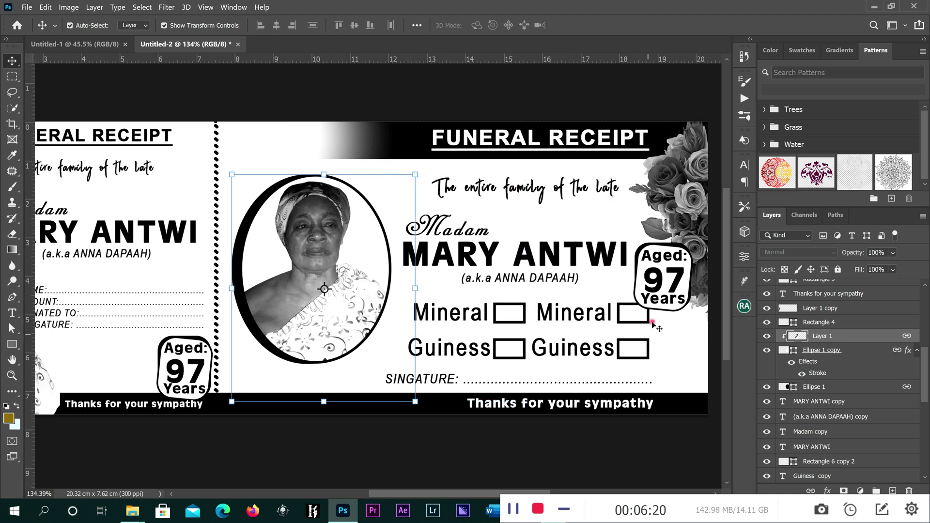
{"action": "left_click_drag", "start_coordinate": [653, 300], "coordinate": [395, 339]}
{"action": "mouse_move", "coordinate": [459, 347]}
{"action": "left_mouse_down"}
{"action": "mouse_move", "coordinate": [427, 347]}
{"action": "mouse_move", "coordinate": [442, 350]}
{"action": "left_mouse_up"}
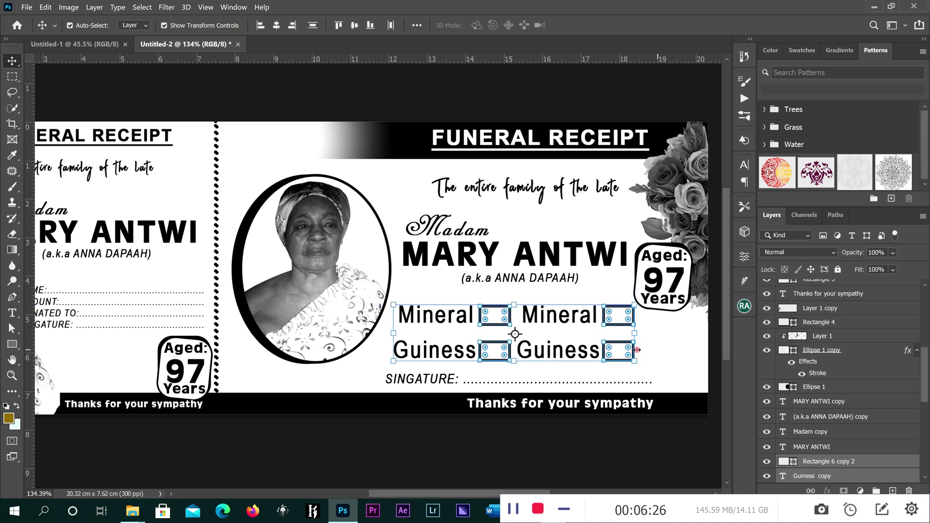
{"action": "left_click_drag", "start_coordinate": [636, 361], "coordinate": [609, 356]}
{"action": "left_click_drag", "start_coordinate": [564, 315], "coordinate": [568, 314]}
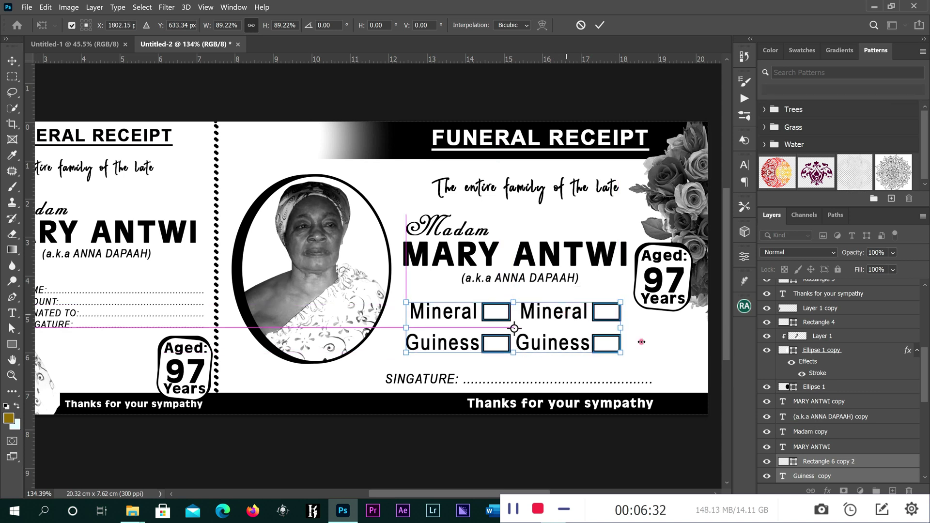
{"action": "left_click", "coordinate": [602, 28]}
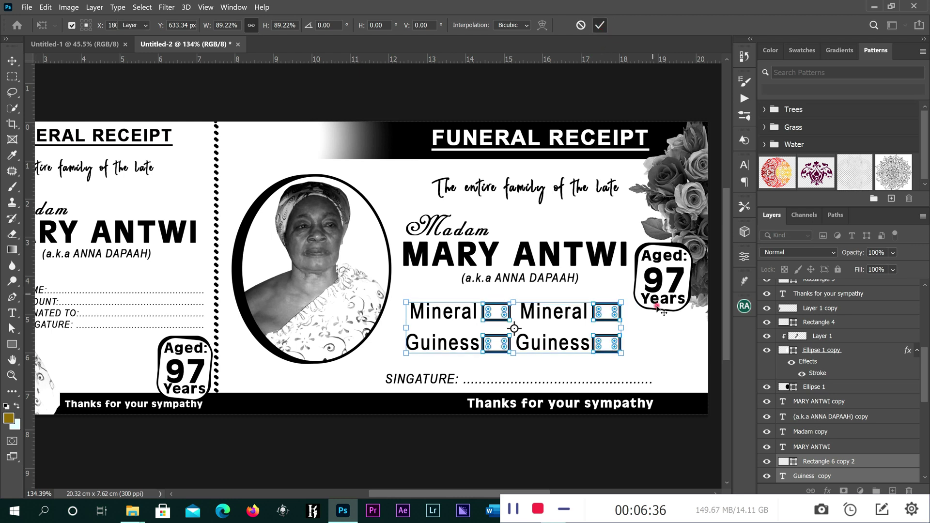
Step: Nudge the right-hand "Mineral" and "Guiness" column slightly right to widen the gap between the columns
{"action": "left_click", "coordinate": [612, 355]}
{"action": "left_click_drag", "start_coordinate": [638, 361], "coordinate": [589, 290]}
{"action": "left_click", "coordinate": [655, 362]}
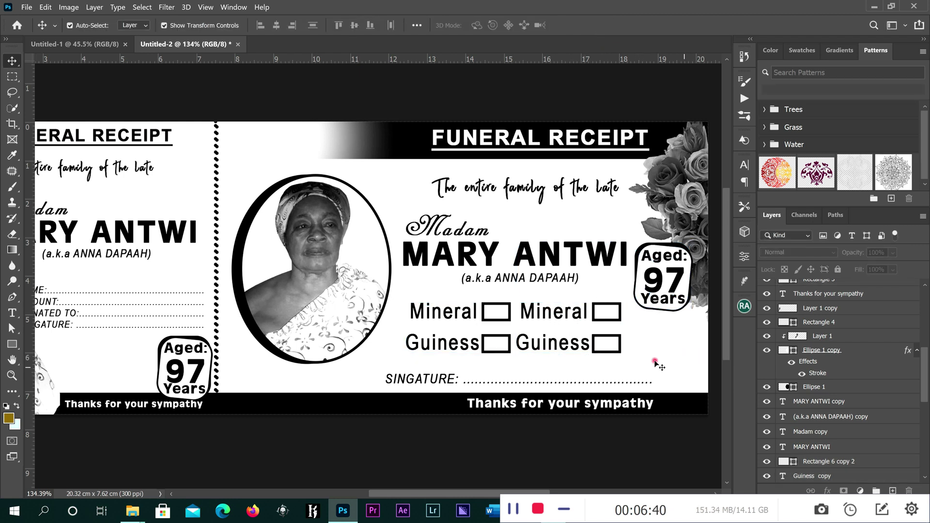
{"action": "left_click_drag", "start_coordinate": [614, 360], "coordinate": [565, 321]}
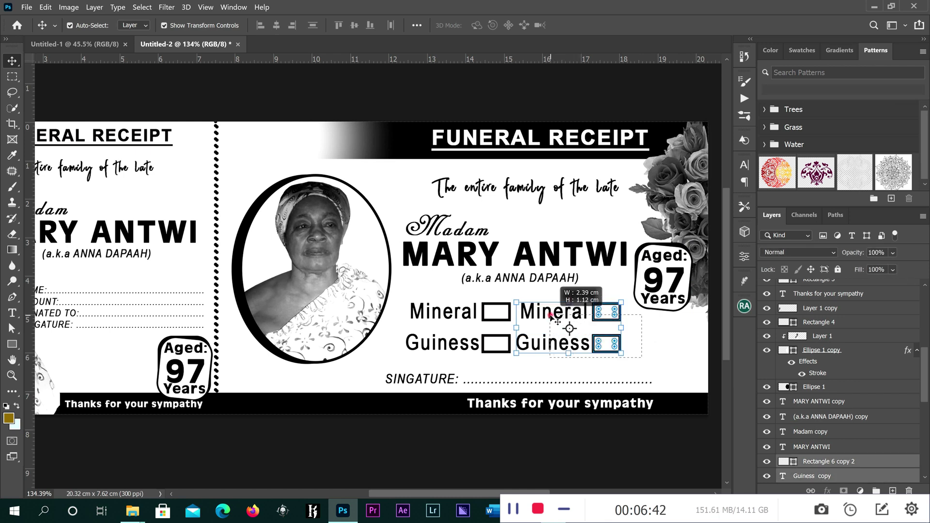
{"action": "key", "text": "Right"}
{"action": "key", "text": "Right"}
{"action": "key", "text": "Right"}
{"action": "key", "text": "Right"}
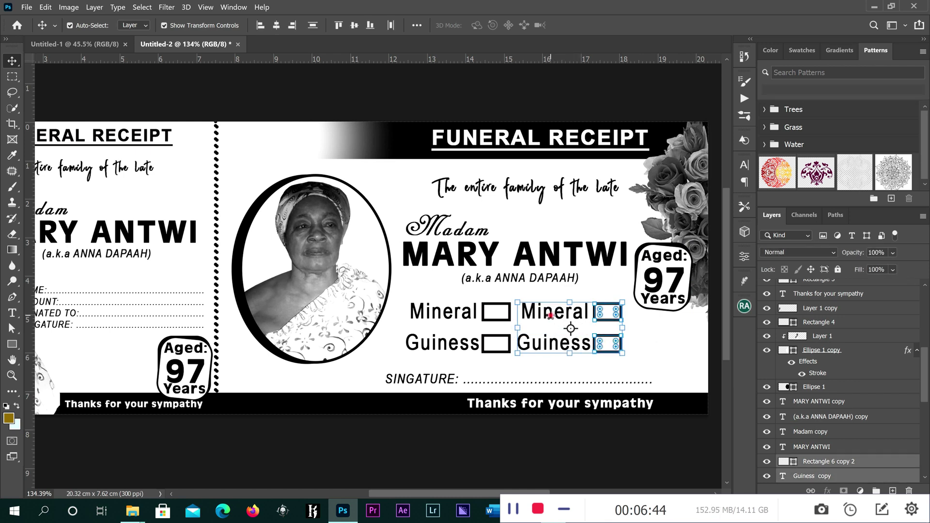
{"action": "key", "text": "Right"}
{"action": "key", "text": "Right"}
{"action": "key", "text": "Right"}
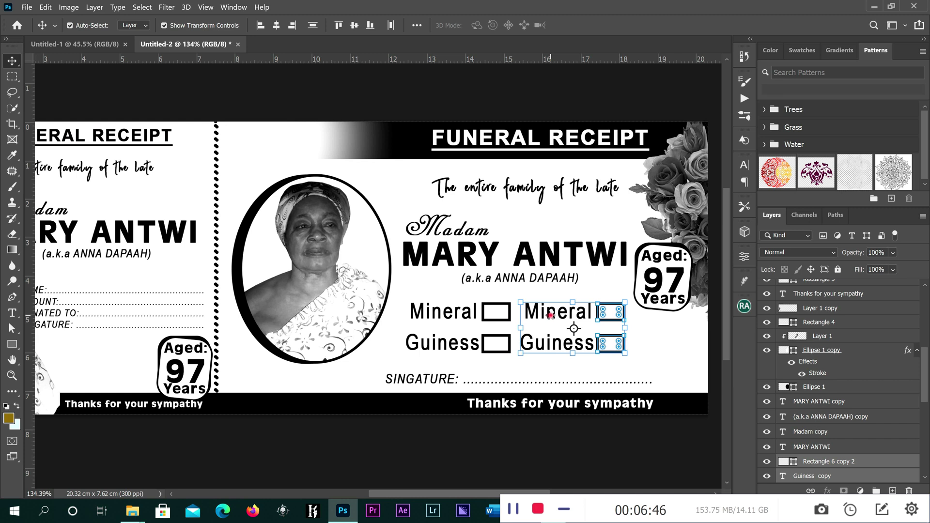
Step: Nudge the left-hand "Mineral" and "Guiness" column with its boxes slightly left
{"action": "left_click", "coordinate": [403, 304]}
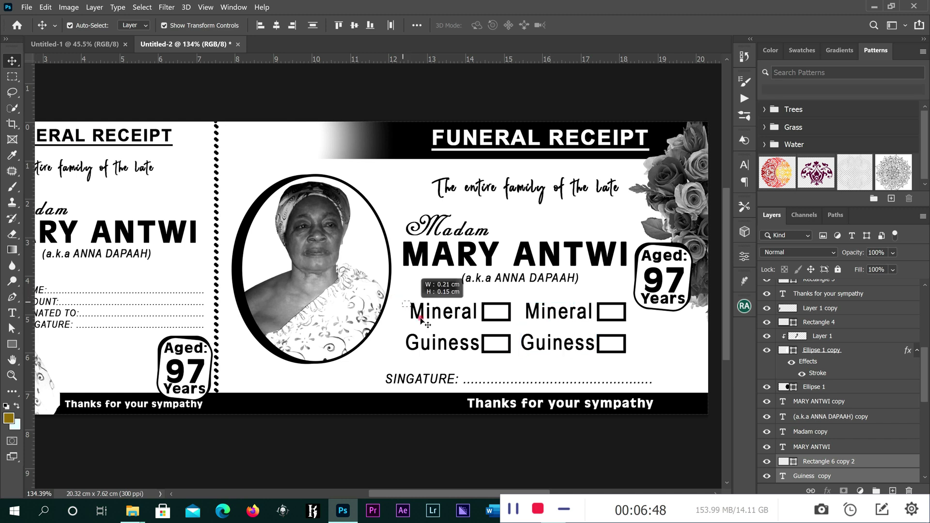
{"action": "left_click_drag", "start_coordinate": [489, 363], "coordinate": [433, 313]}
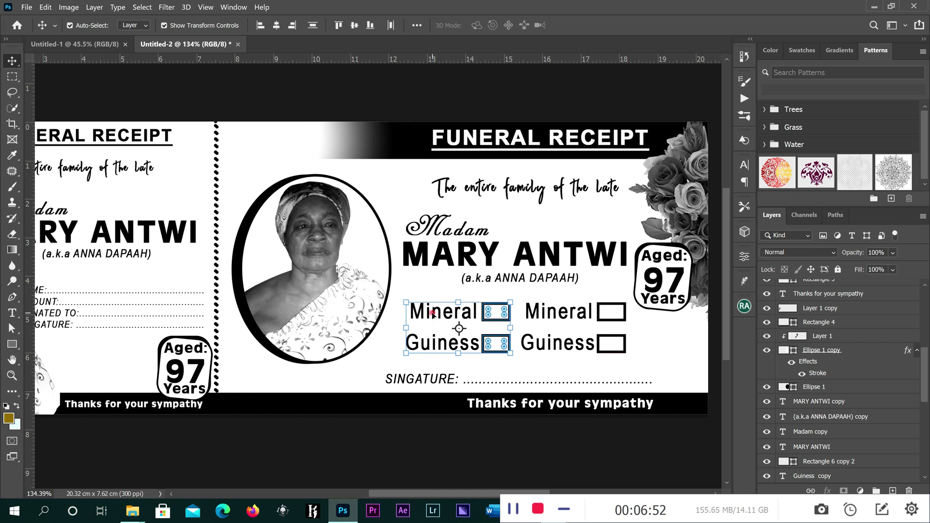
{"action": "key", "text": "Left"}
{"action": "key", "text": "Left"}
{"action": "key", "text": "Left"}
{"action": "key", "text": "Left"}
{"action": "key", "text": "Left"}
{"action": "key", "text": "Left"}
{"action": "key", "text": "Left"}
{"action": "key", "text": "Left"}
{"action": "key", "text": "Left"}
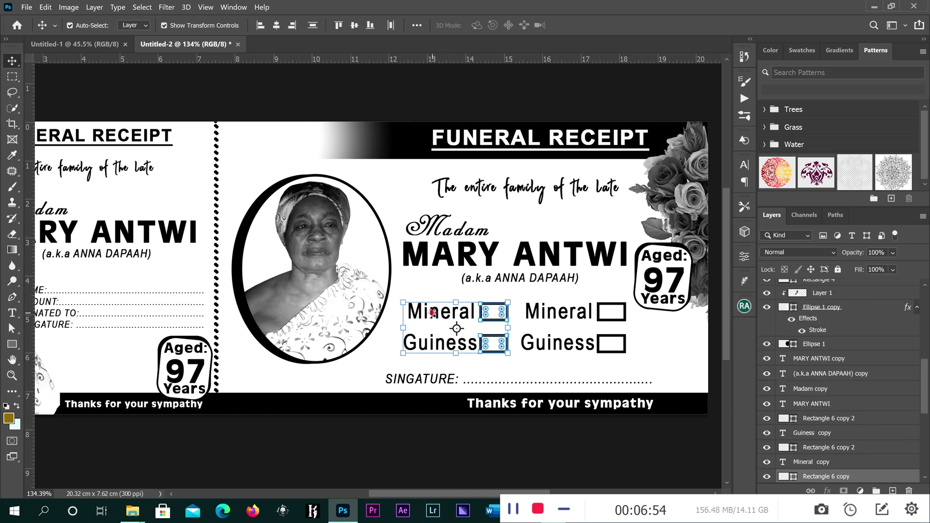
{"action": "key", "text": "Left"}
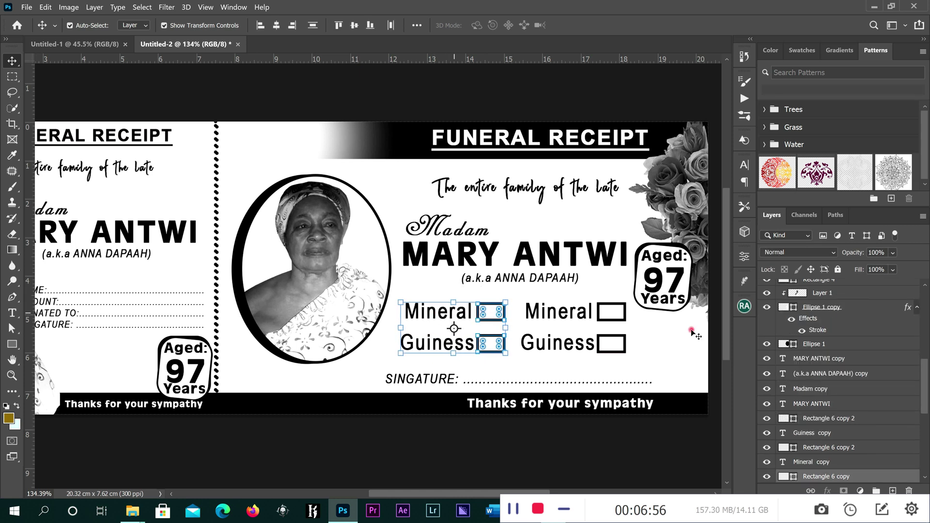
Step: Replace the "Mineral" label in the second column with "Malt"
{"action": "left_click", "coordinate": [557, 312]}
{"action": "key", "text": "ctrl+t"}
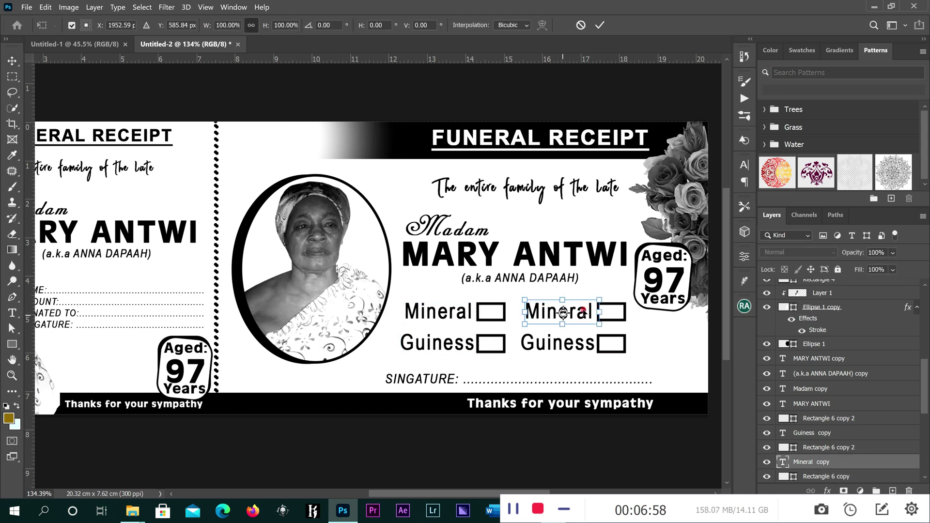
{"action": "left_click", "coordinate": [12, 313]}
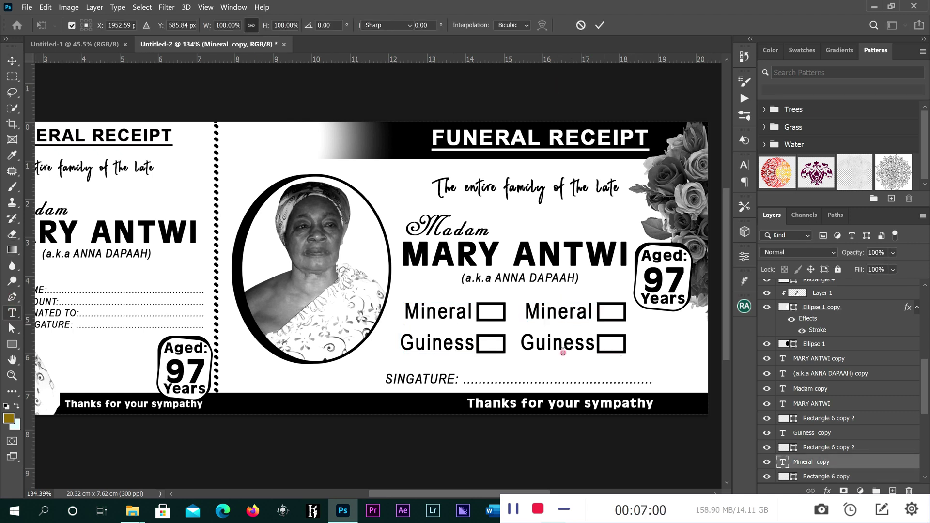
{"action": "left_click_drag", "start_coordinate": [594, 306], "coordinate": [494, 314]}
{"action": "type", "text": "M"}
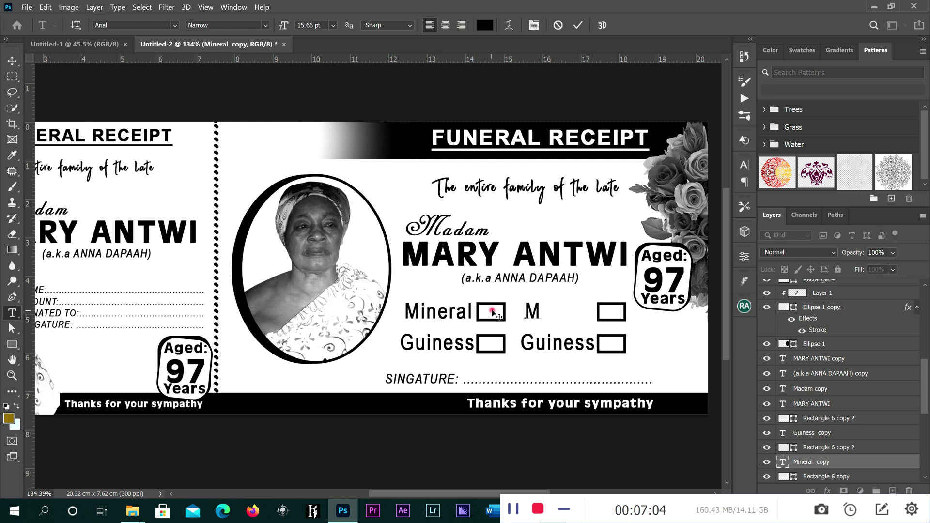
{"action": "type", "text": "ai"}
{"action": "key", "text": "BackSpace"}
{"action": "key", "text": "BackSpace"}
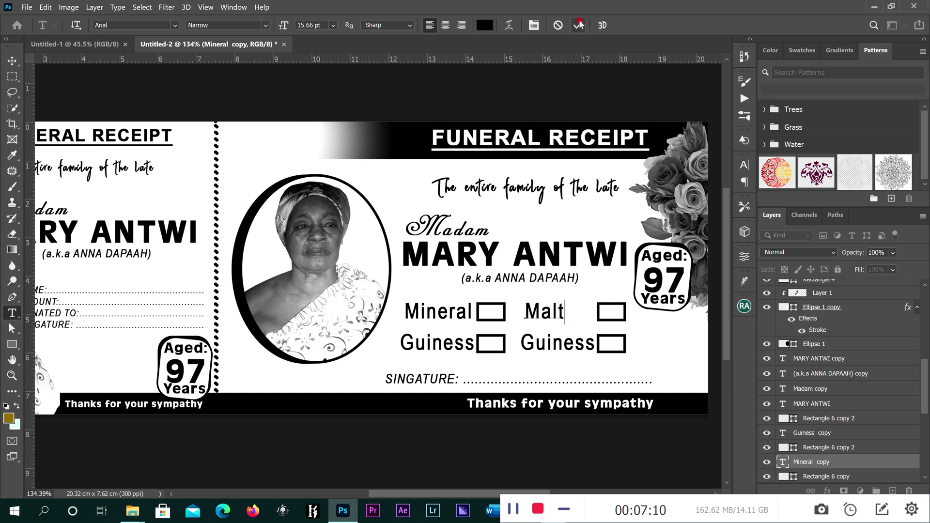
Step: Replace the "Guiness" label in the second column with "Beer" and commit the text
{"action": "left_click_drag", "start_coordinate": [595, 345], "coordinate": [516, 348]}
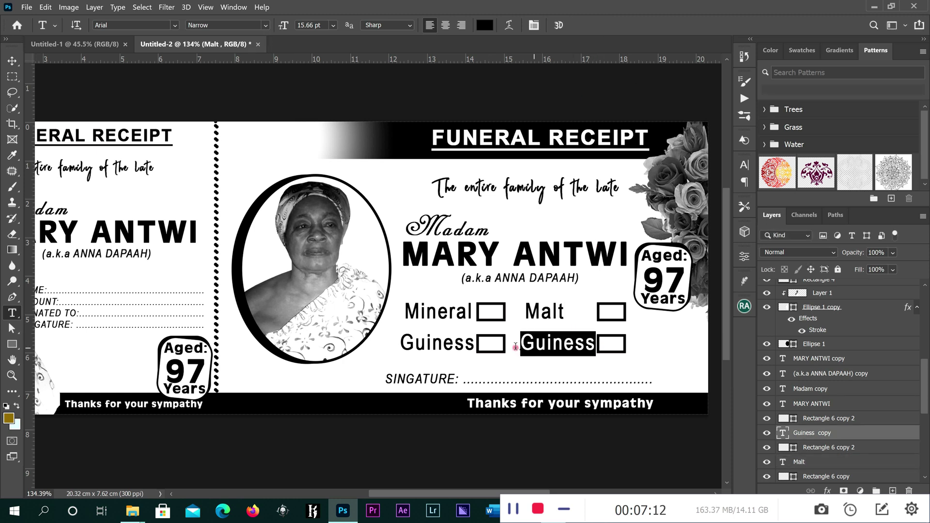
{"action": "type", "text": "B"}
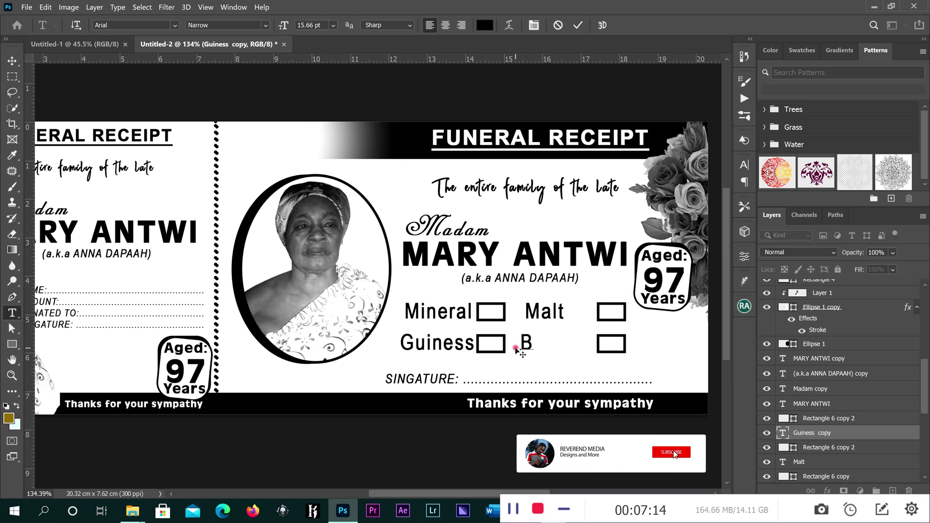
{"action": "type", "text": "e"}
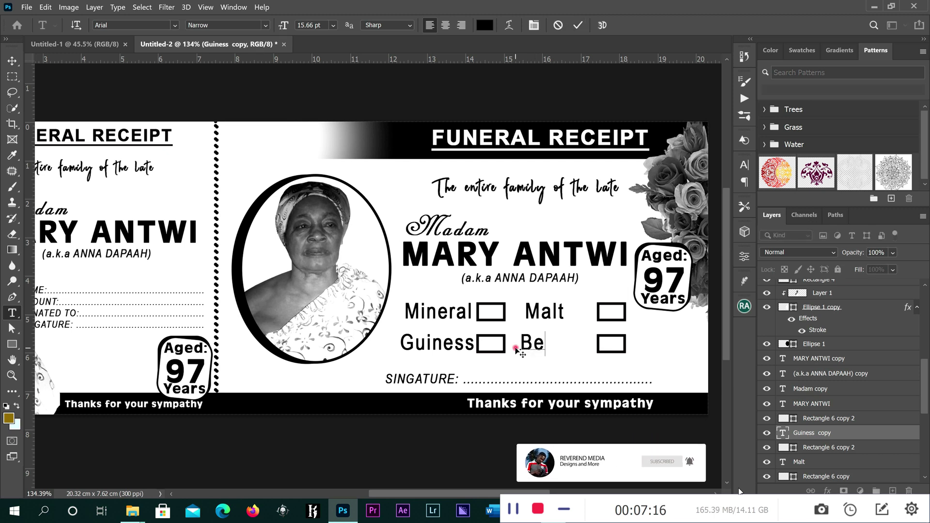
{"action": "type", "text": "er"}
{"action": "left_click", "coordinate": [578, 25]}
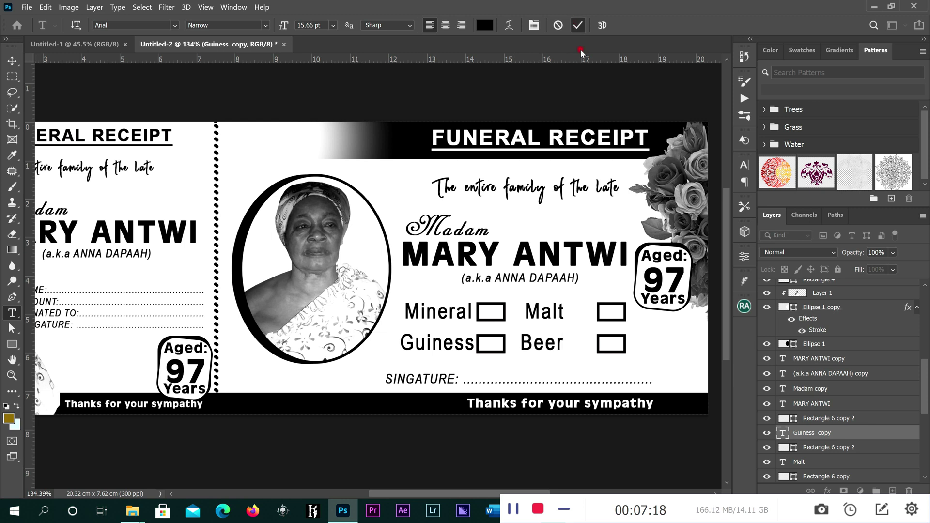
Step: Move the "Malt" and "Beer" labels closer to their boxes and shift the whole column slightly left
{"action": "left_click", "coordinate": [11, 62]}
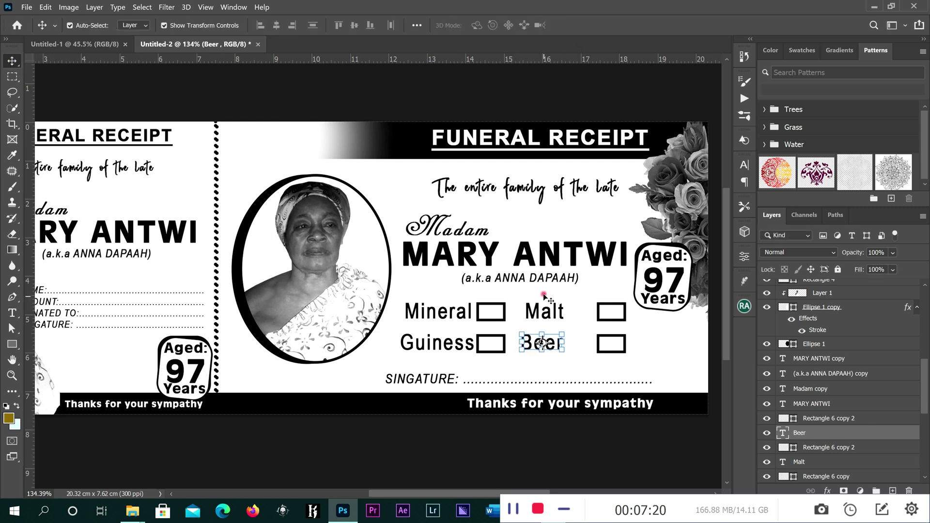
{"action": "left_click", "coordinate": [552, 310], "text": "shift"}
{"action": "left_click_drag", "start_coordinate": [559, 306], "coordinate": [579, 314]}
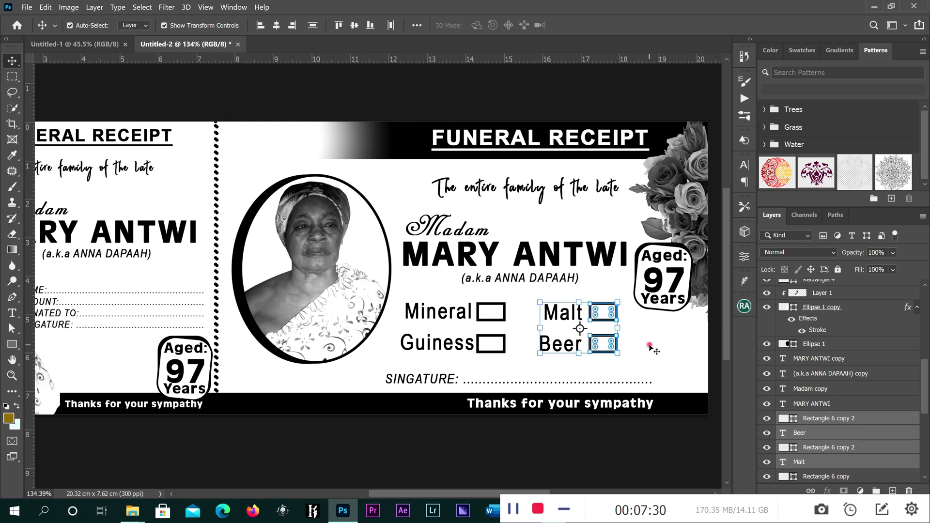
{"action": "left_click", "coordinate": [649, 345]}
{"action": "scroll", "coordinate": [650, 345], "scroll_direction": "down", "scroll_amount": 1}
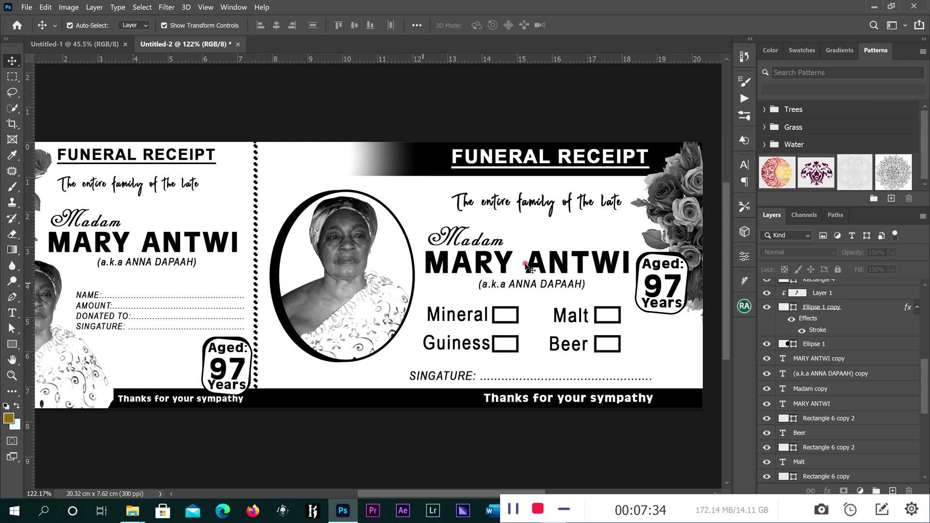
Step: Scale the oval-framed portrait group to 87.10% and lower it so its base meets the black footer band
{"action": "left_click", "coordinate": [433, 224]}
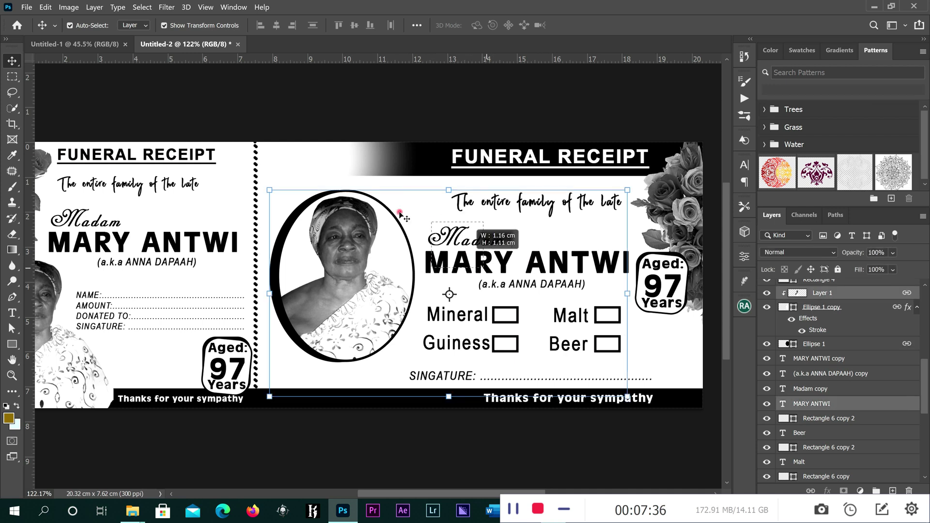
{"action": "left_click", "coordinate": [324, 310]}
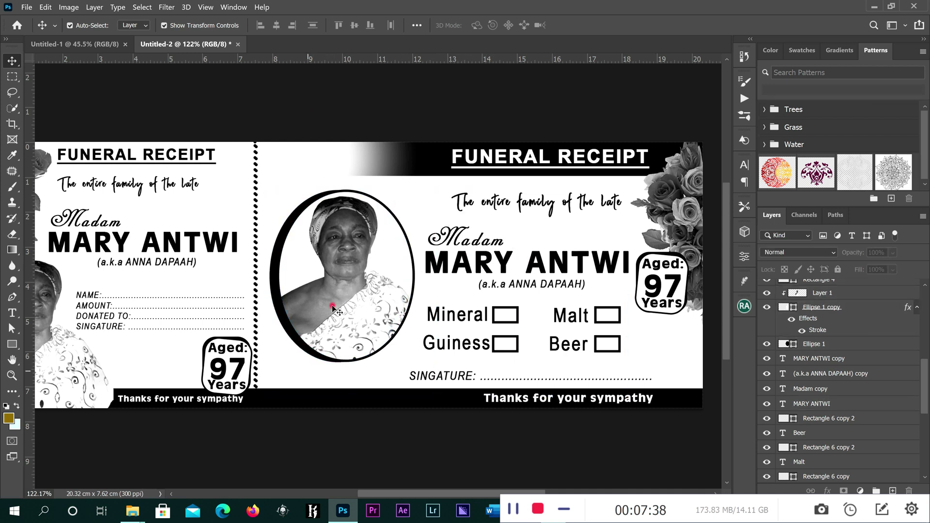
{"action": "left_click_drag", "start_coordinate": [444, 189], "coordinate": [372, 256]}
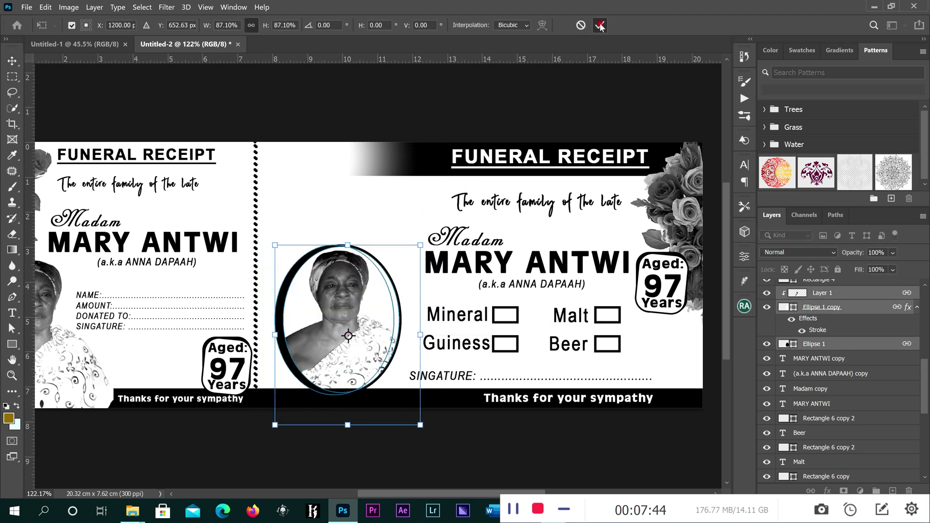
{"action": "left_click", "coordinate": [600, 25]}
Step: Scale the receipt's "Madam", full-name and a.k.a. text together to 82.86% and position them just above the labelled boxes
{"action": "left_click_drag", "start_coordinate": [425, 226], "coordinate": [549, 293]}
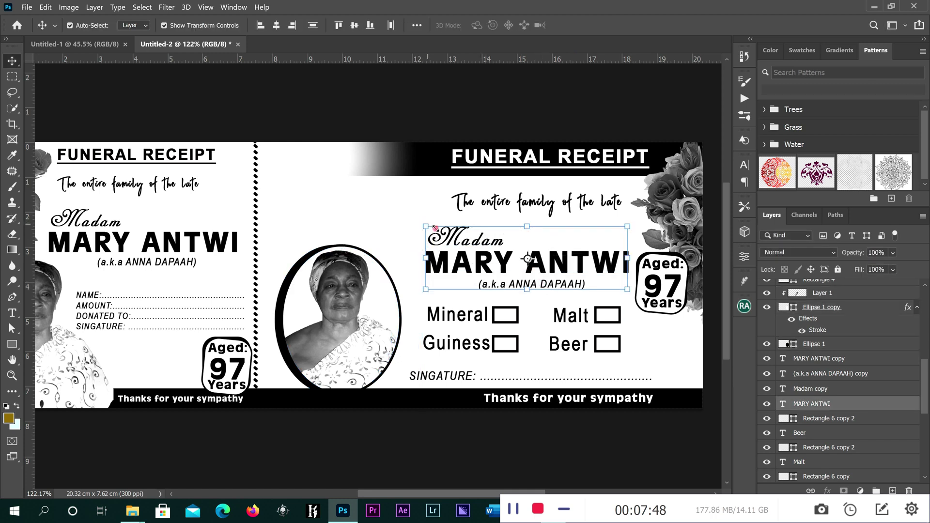
{"action": "left_click_drag", "start_coordinate": [434, 227], "coordinate": [462, 240]}
{"action": "left_click_drag", "start_coordinate": [587, 275], "coordinate": [585, 280]}
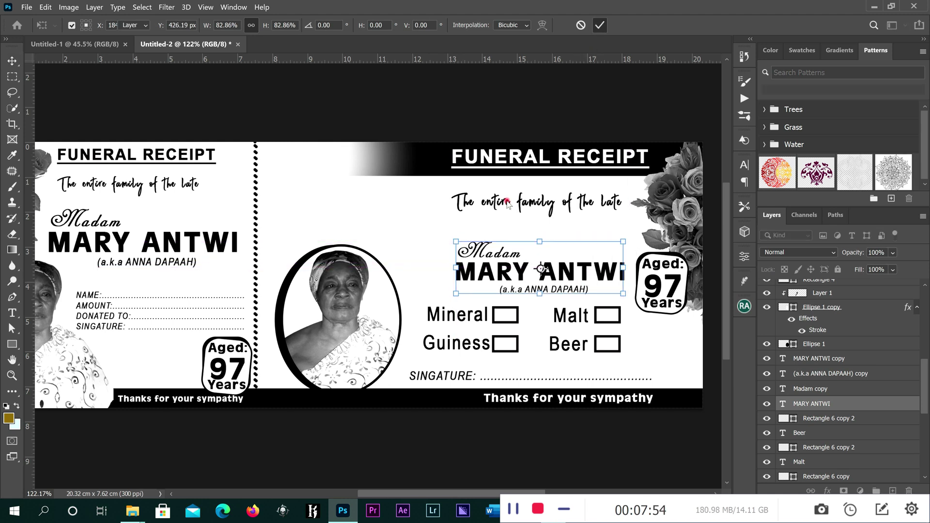
Step: Shrink "The entire family of the late" on the main receipt and move it down closer to the name block
{"action": "left_click", "coordinate": [480, 206]}
{"action": "key", "text": "ctrl+t"}
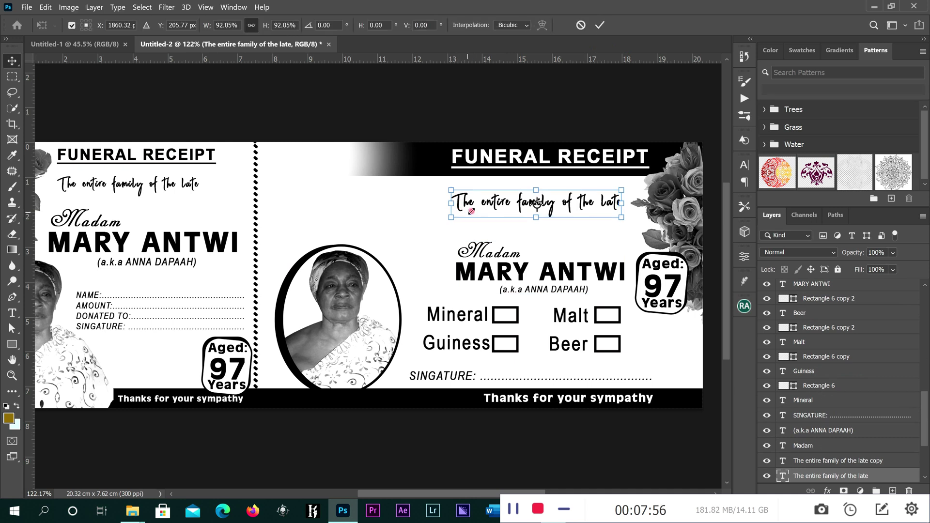
{"action": "left_click_drag", "start_coordinate": [451, 217], "coordinate": [474, 211]}
{"action": "mouse_move", "coordinate": [490, 203]}
{"action": "left_mouse_down"}
{"action": "mouse_move", "coordinate": [490, 183]}
{"action": "mouse_move", "coordinate": [494, 216]}
{"action": "left_mouse_up"}
{"action": "left_click", "coordinate": [600, 26]}
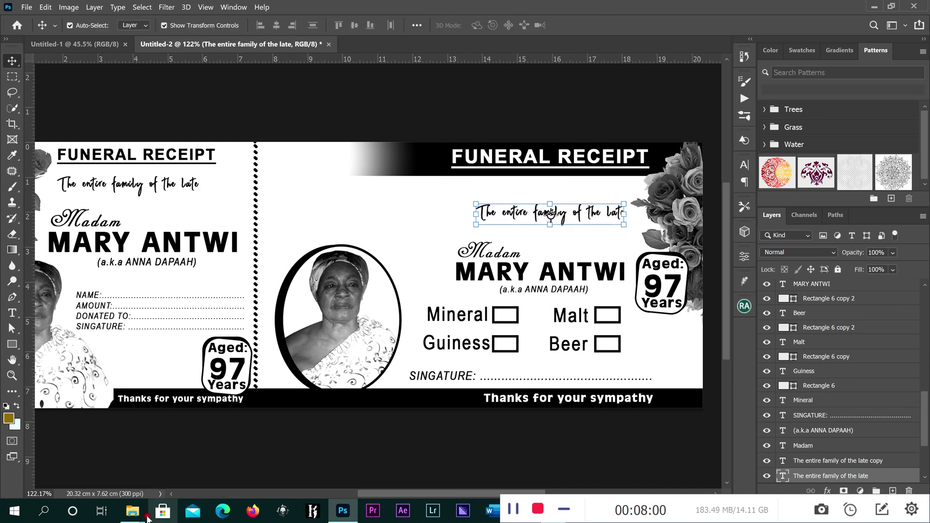
Step: Open big_1592.jpg, guinness_bottle.jpg and DSC09266.JPG from the funeral receipt folder as separate documents in Photoshop
{"action": "mouse_move", "coordinate": [145, 507]}
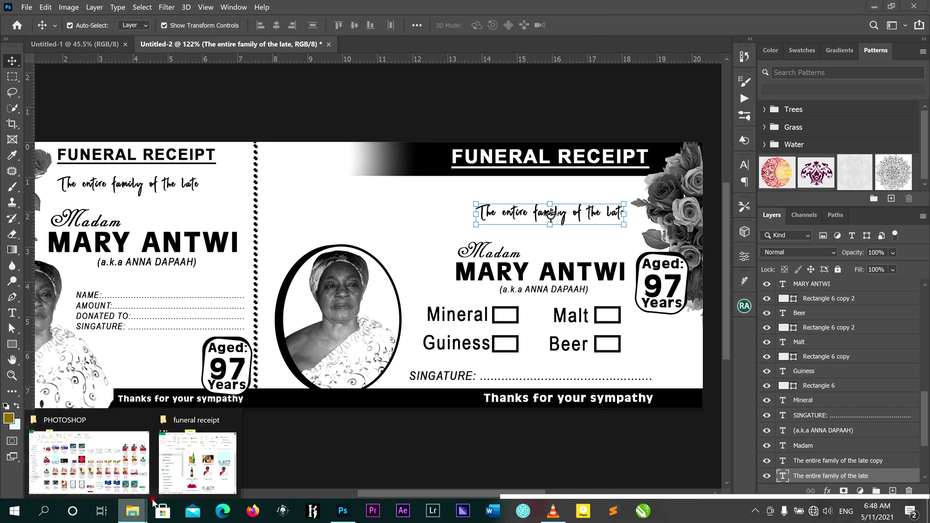
{"action": "left_click", "coordinate": [203, 464]}
{"action": "left_click", "coordinate": [539, 250]}
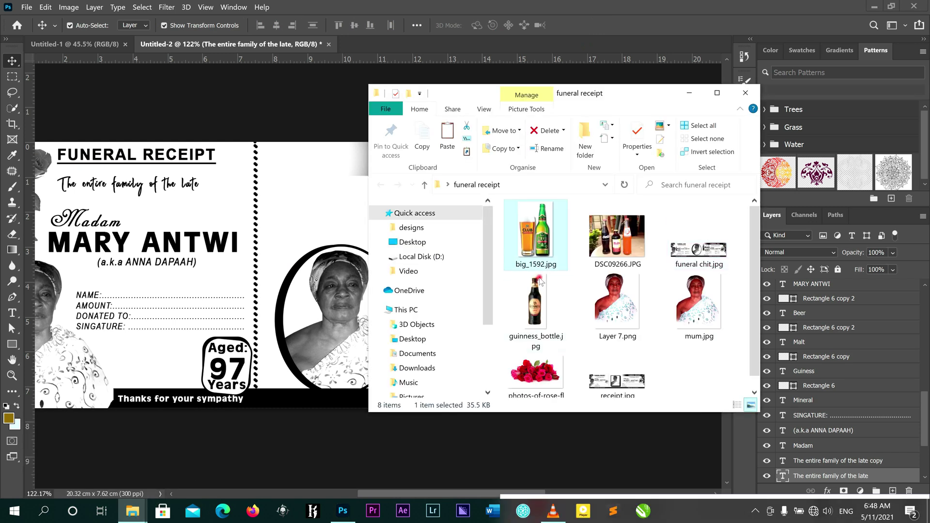
{"action": "left_click", "coordinate": [536, 313], "text": "ctrl"}
{"action": "left_click_drag", "start_coordinate": [599, 273], "coordinate": [381, 431]}
{"action": "left_click_drag", "start_coordinate": [343, 504], "coordinate": [593, 17]}
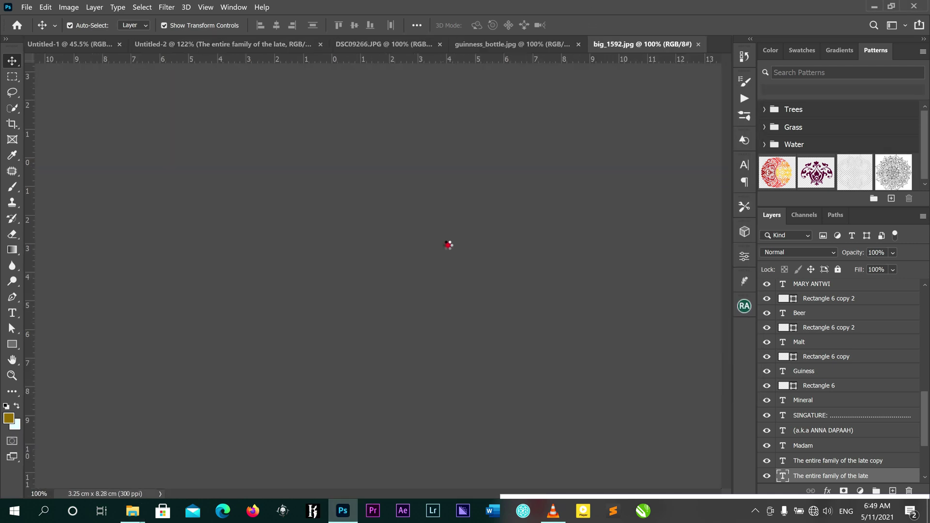
Step: Select the beer-glass half of big_1592.jpg, cut it to its own layer and delete that layer
{"action": "key", "text": "ctrl+plus"}
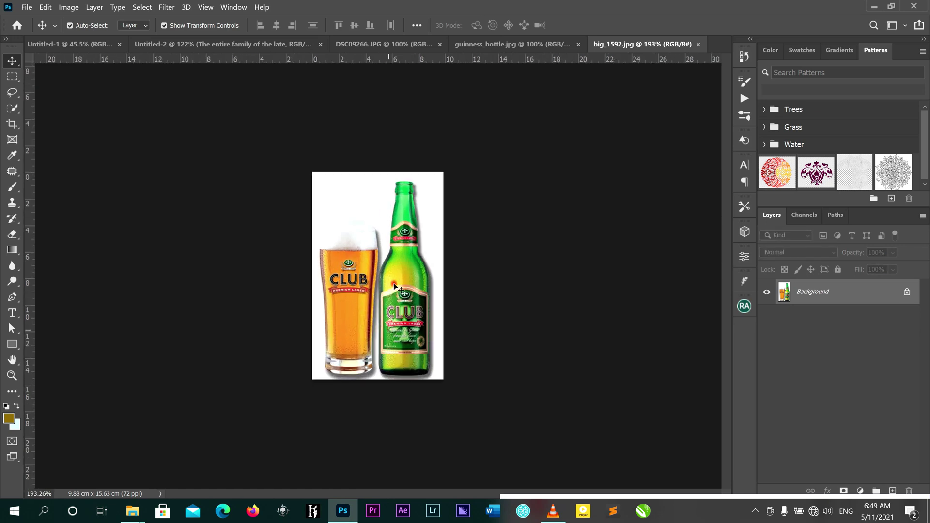
{"action": "left_click", "coordinate": [12, 76]}
{"action": "left_click_drag", "start_coordinate": [312, 172], "coordinate": [378, 410]}
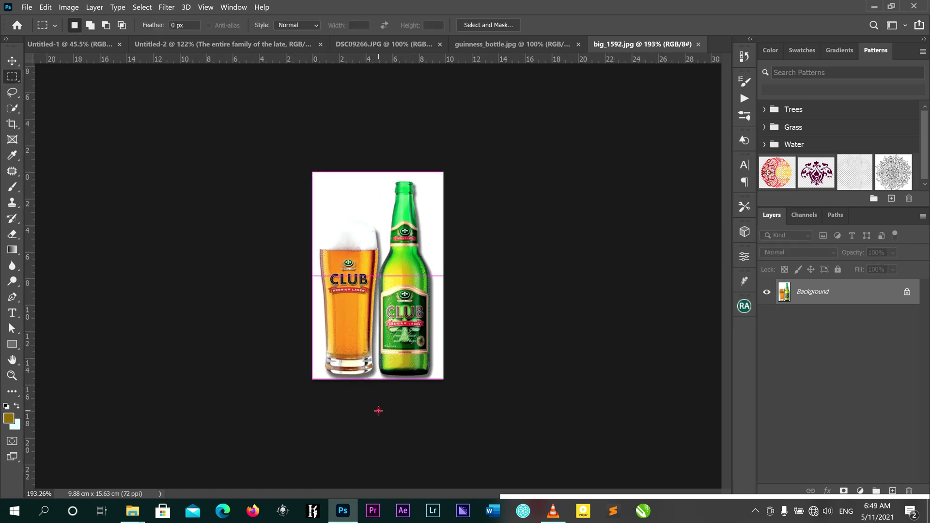
{"action": "key", "text": "shift+F5"}
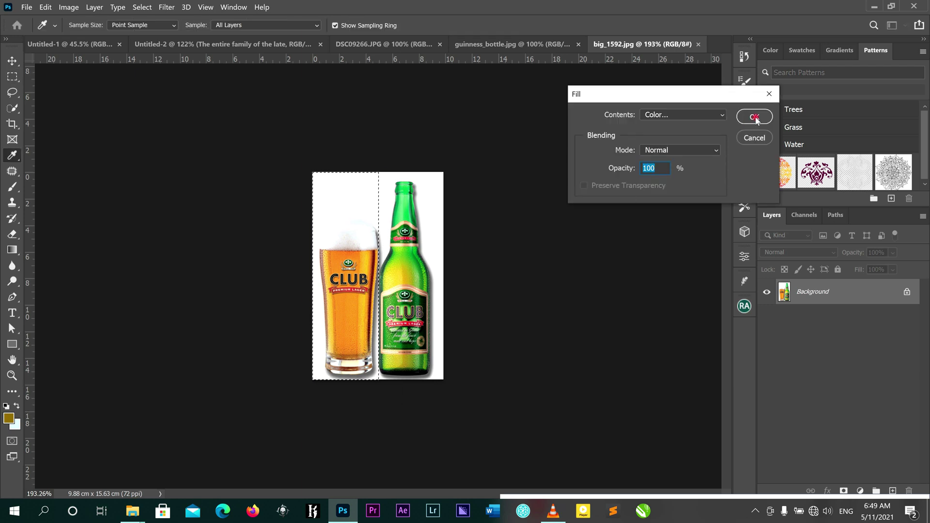
{"action": "left_click", "coordinate": [754, 138]}
{"action": "right_click", "coordinate": [344, 223]}
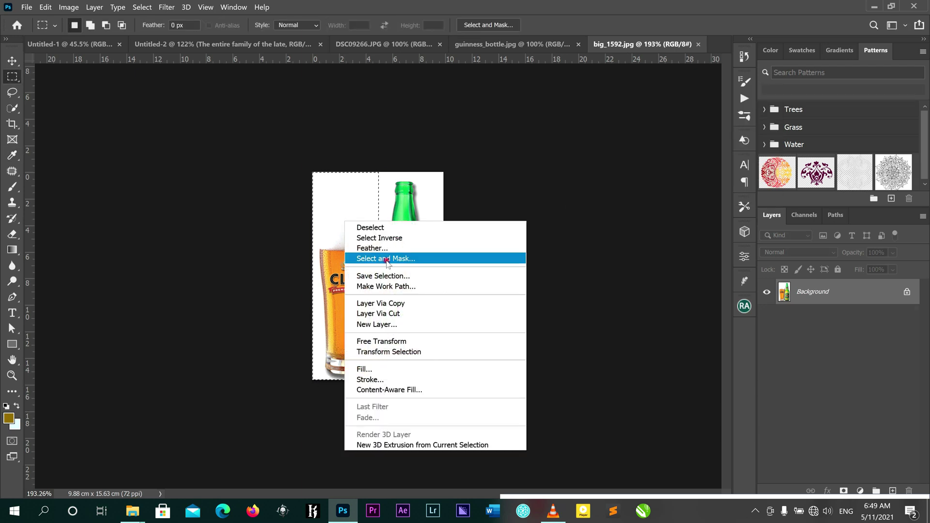
{"action": "left_click", "coordinate": [390, 309]}
{"action": "left_click", "coordinate": [13, 60]}
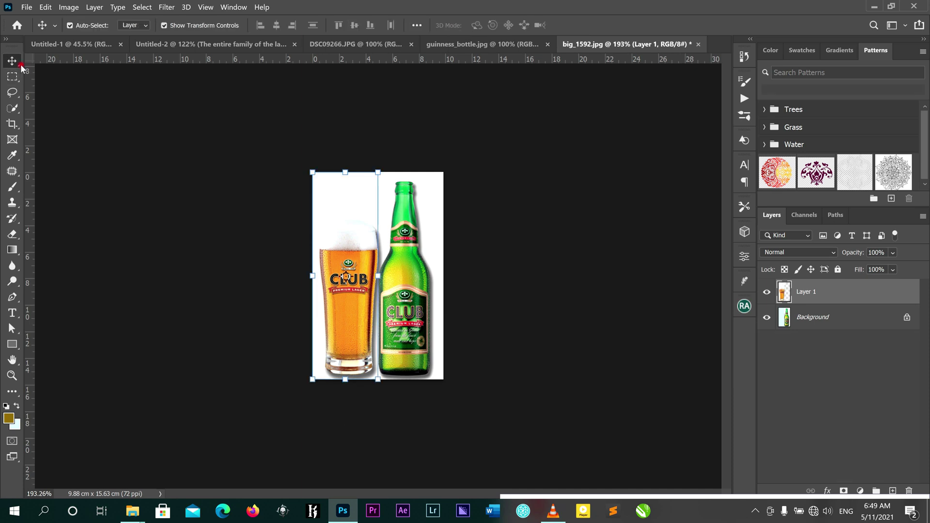
{"action": "key", "text": "Delete"}
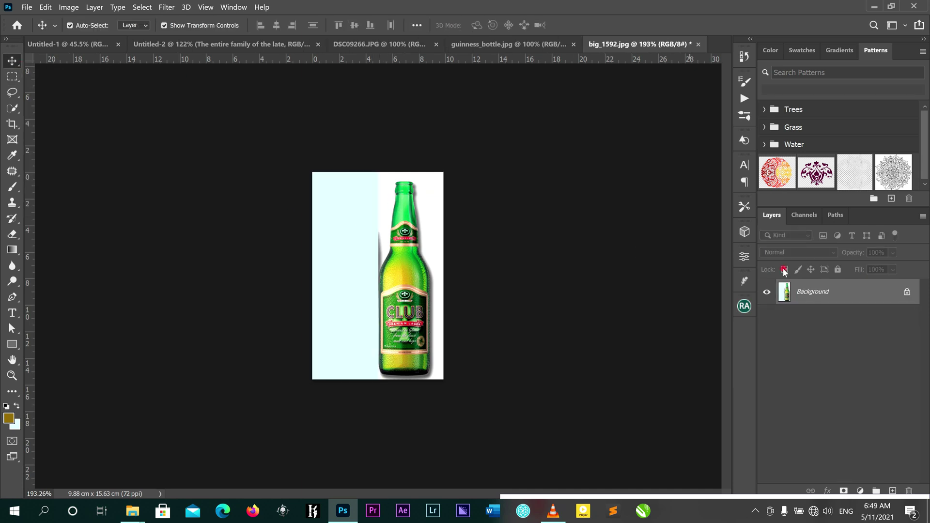
Step: Unlock the background layer of big_1592.jpg and select the green beer bottle with Select Subject
{"action": "left_click", "coordinate": [908, 292]}
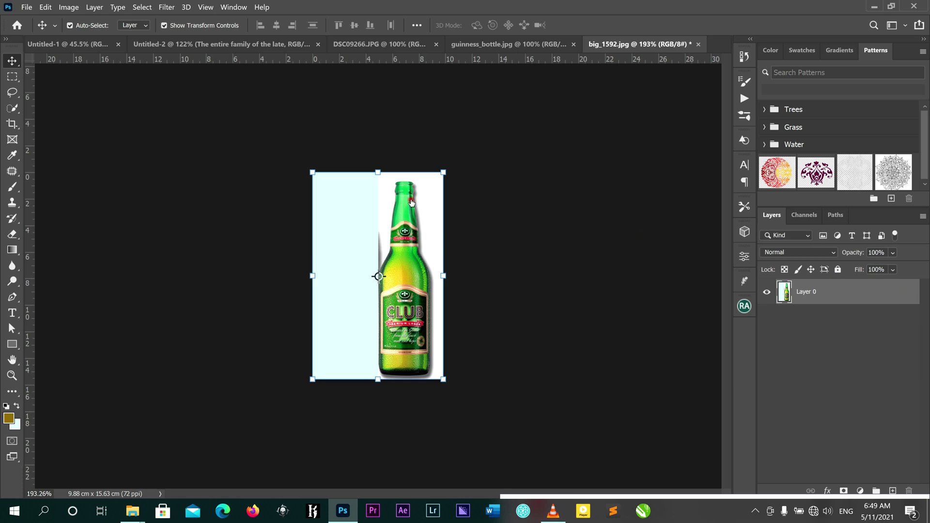
{"action": "double_click", "coordinate": [831, 291]}
{"action": "left_click", "coordinate": [872, 250]}
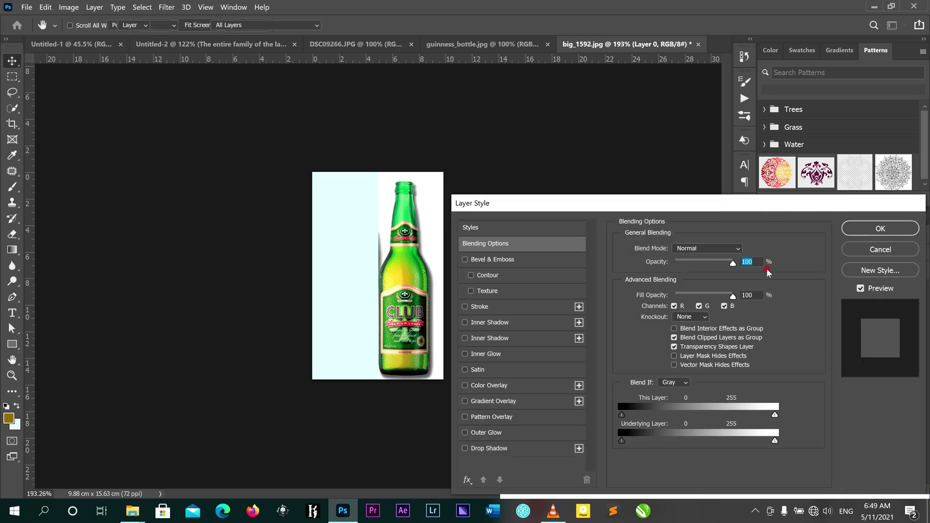
{"action": "left_click", "coordinate": [143, 11]}
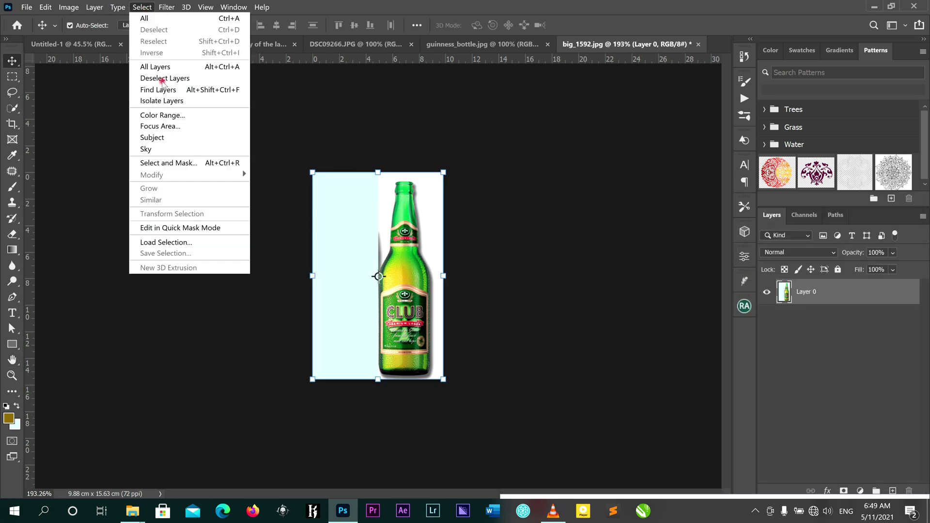
{"action": "left_click", "coordinate": [166, 138]}
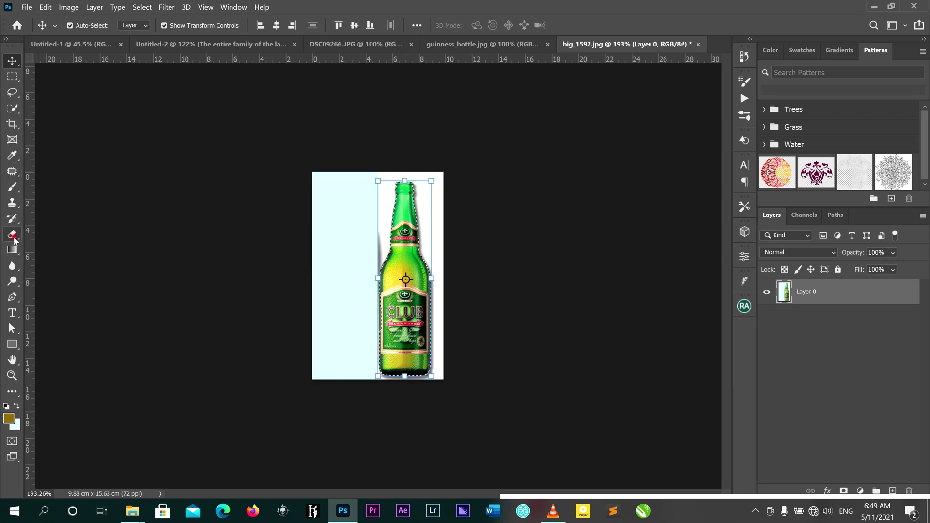
Step: Cut the selected beer bottle onto a new layer with Layer Via Cut
{"action": "left_click", "coordinate": [12, 76]}
{"action": "right_click", "coordinate": [405, 258]}
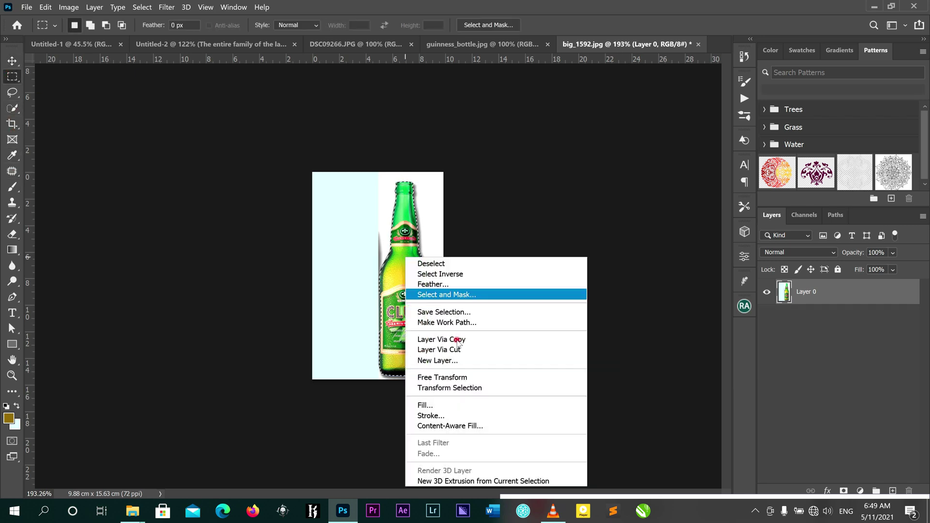
{"action": "left_click", "coordinate": [463, 350]}
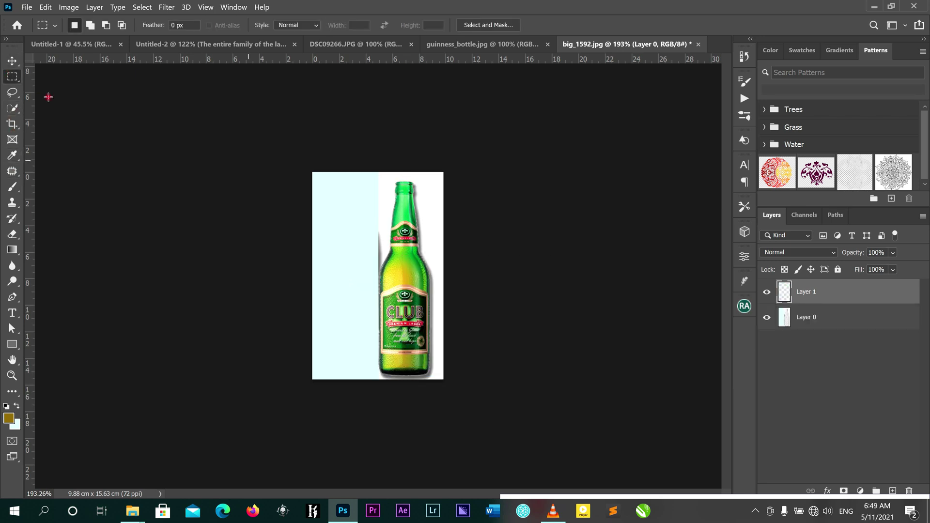
Step: Copy the cut-out beer bottle into Untitled-2, placing it over the upper part of the oval portrait
{"action": "left_click", "coordinate": [12, 61]}
{"action": "left_click_drag", "start_coordinate": [367, 234], "coordinate": [318, 158]}
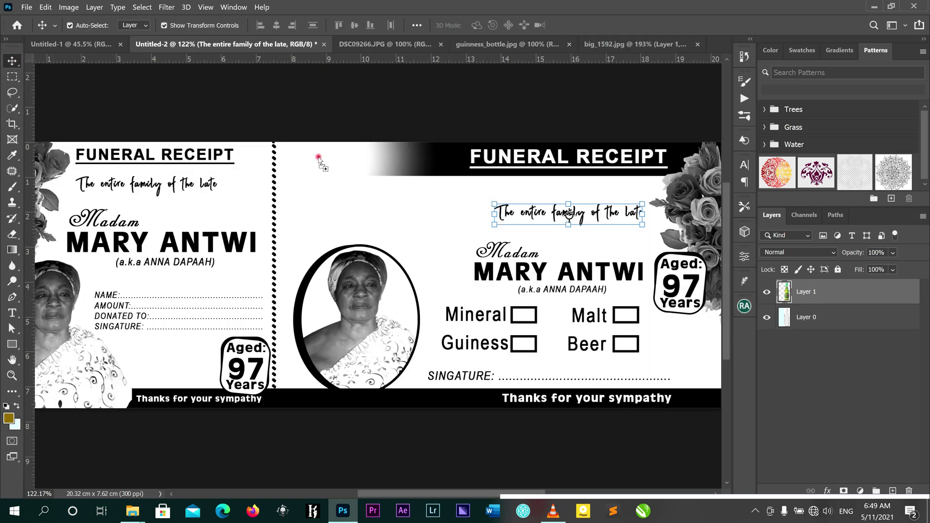
{"action": "left_click_drag", "start_coordinate": [329, 212], "coordinate": [330, 210]}
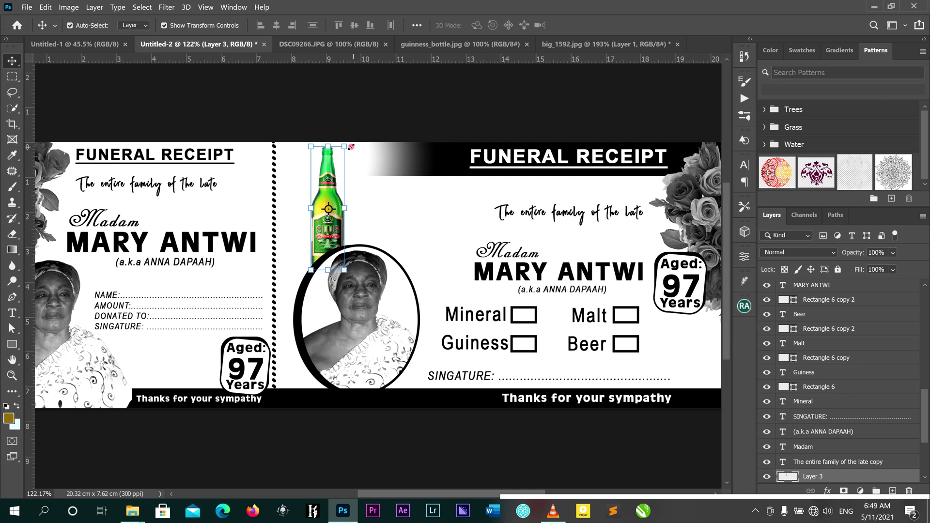
Step: Scale the green beer bottle to about 87% and place it beside the perforated line, above the oval portrait
{"action": "left_click_drag", "start_coordinate": [348, 148], "coordinate": [341, 164]}
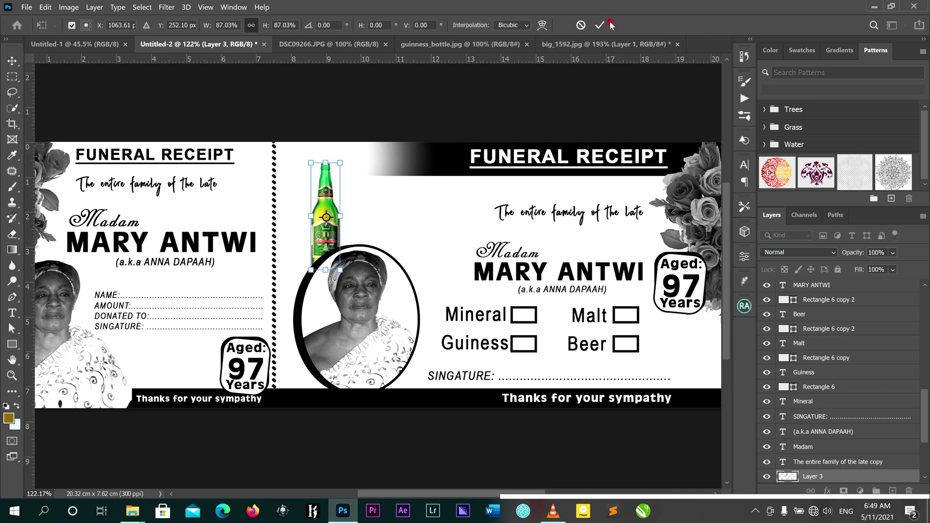
{"action": "key", "text": "Return"}
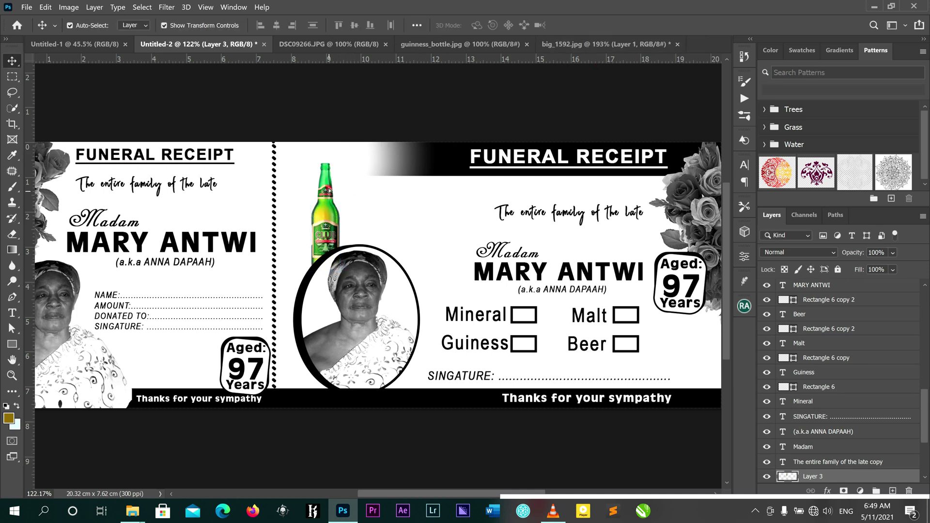
{"action": "left_click_drag", "start_coordinate": [339, 193], "coordinate": [315, 177]}
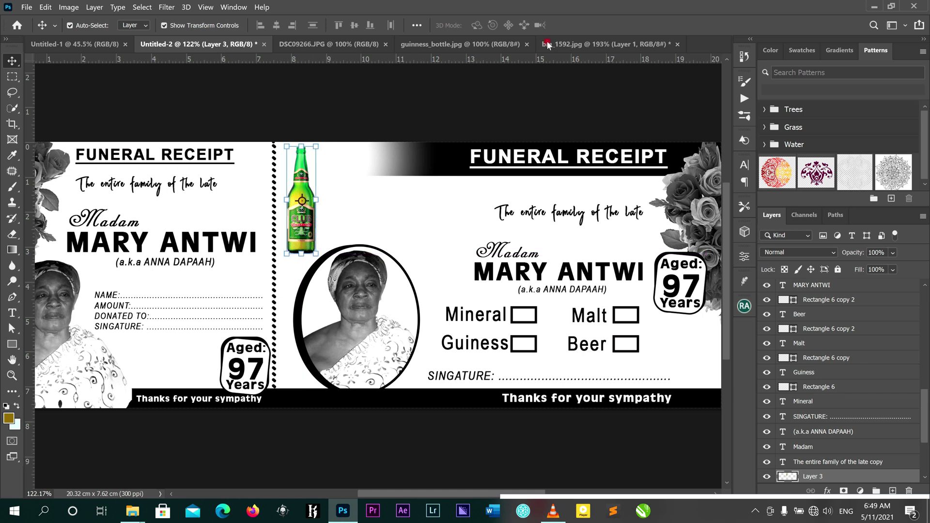
Step: Close big_1592.jpg without saving its changes
{"action": "left_click", "coordinate": [461, 44]}
{"action": "left_click", "coordinate": [355, 46]}
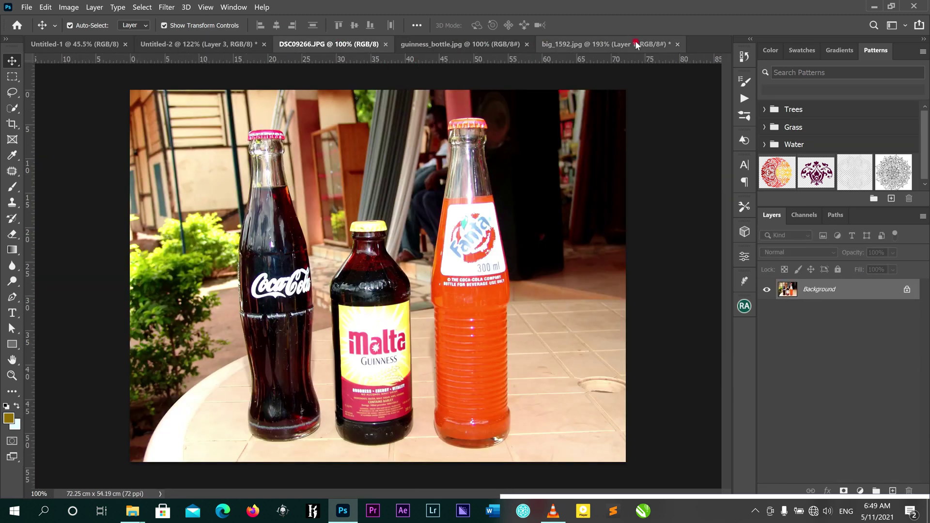
{"action": "left_click", "coordinate": [630, 44]}
{"action": "left_click", "coordinate": [677, 45]}
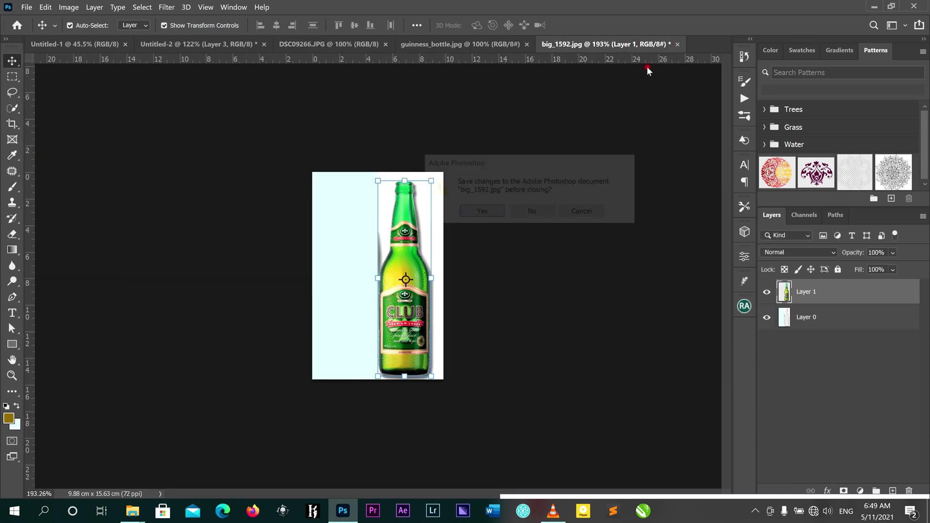
{"action": "left_click", "coordinate": [532, 210]}
Step: Erase the white background of guinness_bottle.jpg with the Magic Eraser tool
{"action": "left_click", "coordinate": [468, 44]}
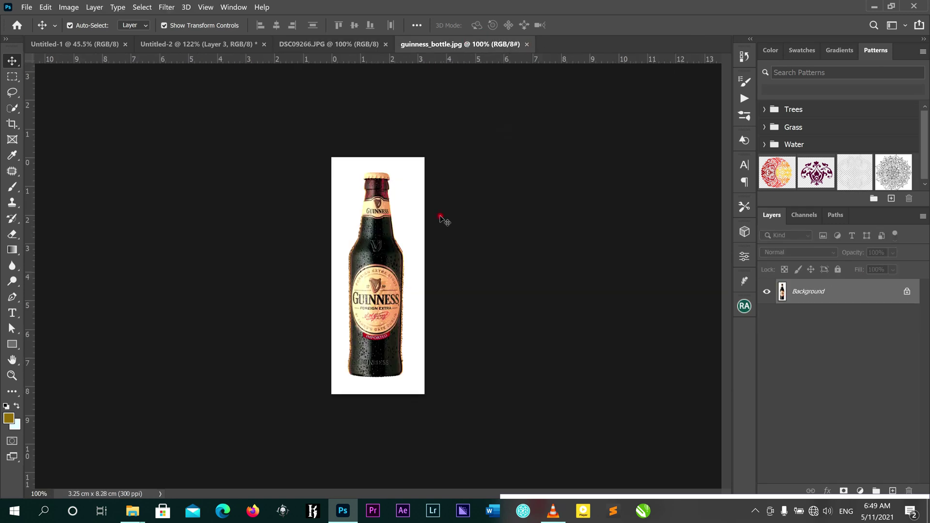
{"action": "scroll", "coordinate": [449, 250], "scroll_direction": "up", "scroll_amount": 2}
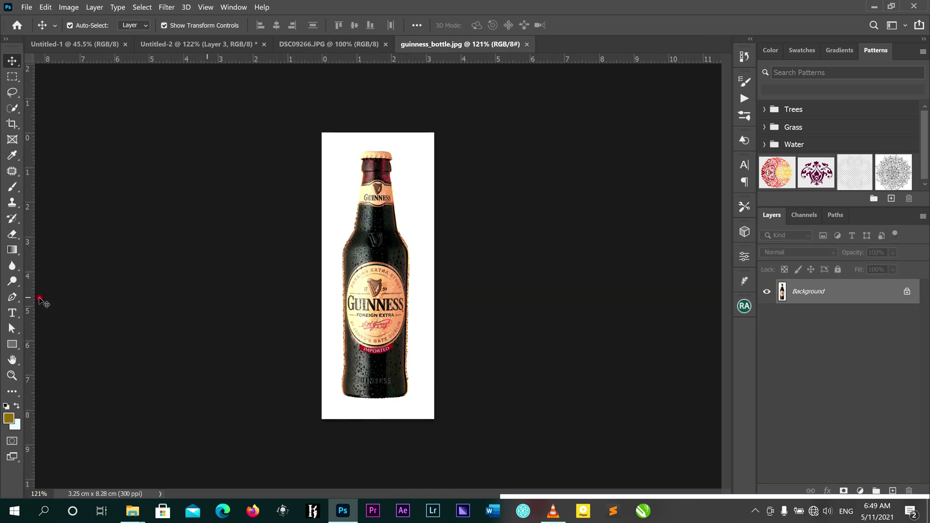
{"action": "mouse_move", "coordinate": [13, 246]}
{"action": "left_mouse_down"}
{"action": "mouse_move", "coordinate": [54, 243]}
{"action": "mouse_move", "coordinate": [60, 255]}
{"action": "left_mouse_up"}
{"action": "left_click", "coordinate": [330, 183]}
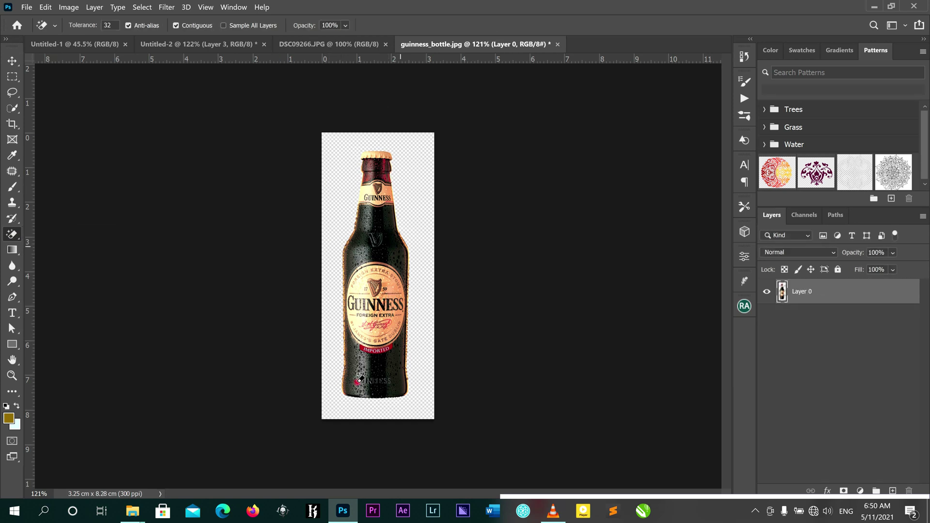
Step: Copy the cut-out Guinness bottle into Untitled-2, placing it over the upper part of the oval portrait
{"action": "left_click", "coordinate": [11, 61]}
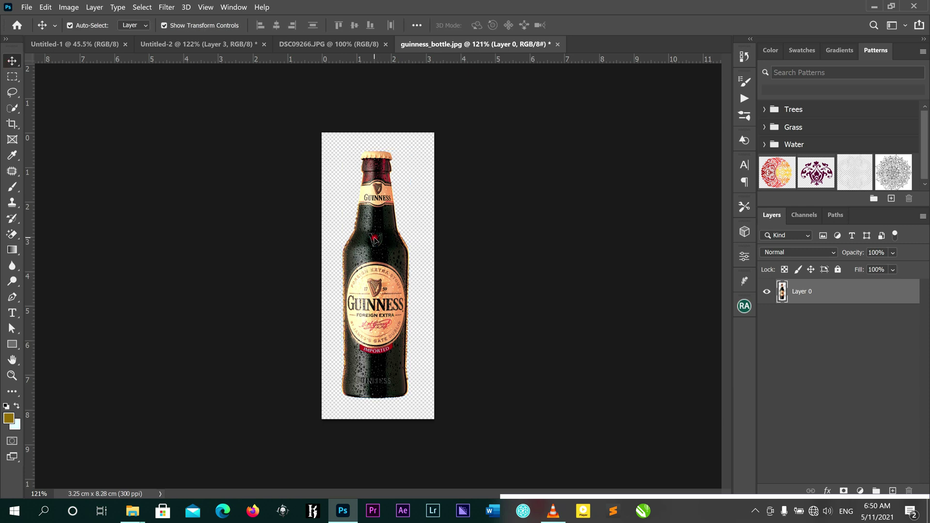
{"action": "left_click_drag", "start_coordinate": [374, 238], "coordinate": [278, 123]}
{"action": "left_click_drag", "start_coordinate": [343, 198], "coordinate": [344, 198]}
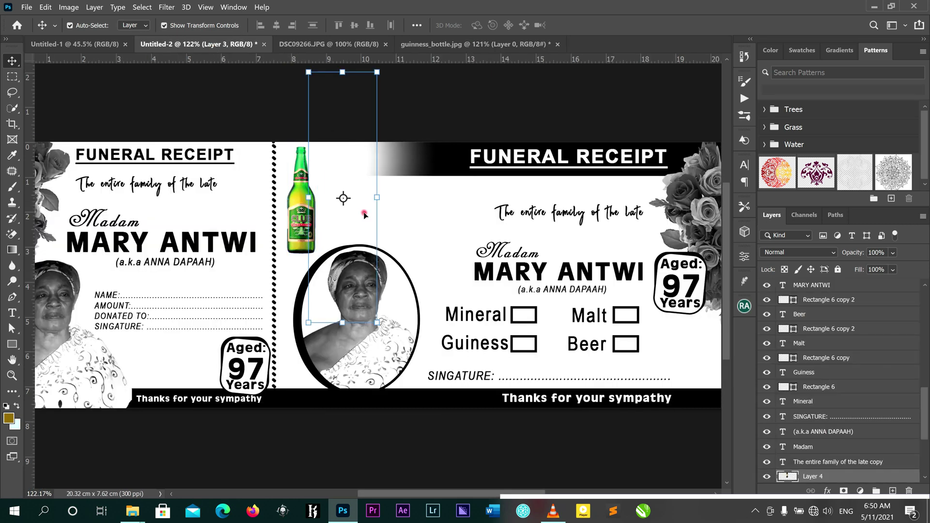
Step: Scale the Guinness bottle down to the green beer bottle's height and place it directly beside that bottle
{"action": "left_click_drag", "start_coordinate": [378, 71], "coordinate": [342, 201]}
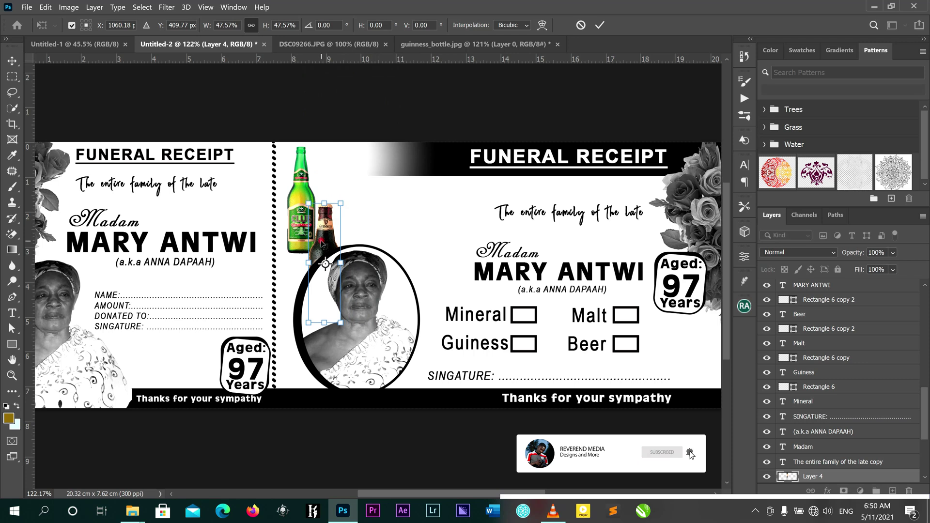
{"action": "left_click_drag", "start_coordinate": [324, 237], "coordinate": [332, 168]}
{"action": "left_click_drag", "start_coordinate": [351, 133], "coordinate": [346, 146]}
{"action": "left_click", "coordinate": [600, 25]}
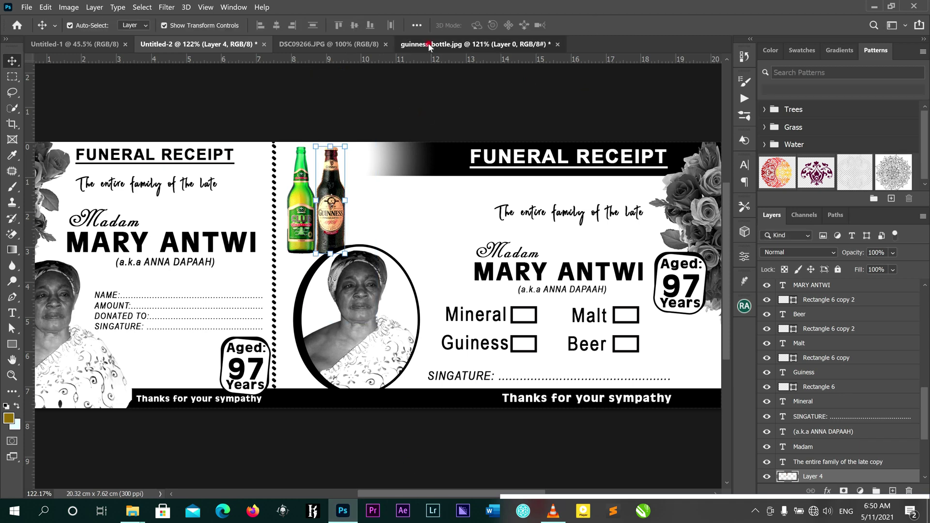
Step: Close guinness_bottle.jpg without saving its changes
{"action": "left_click", "coordinate": [504, 45]}
{"action": "left_click", "coordinate": [557, 45]}
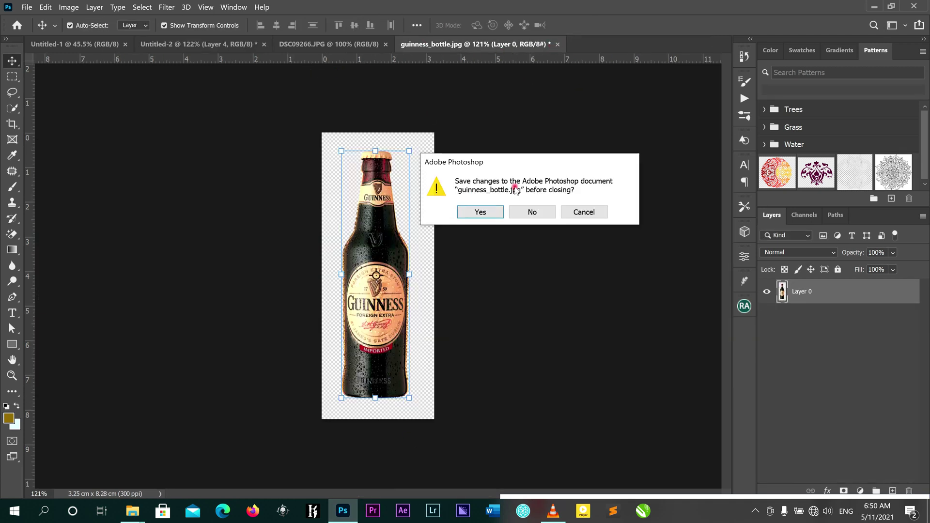
{"action": "left_click", "coordinate": [532, 209]}
Step: Select the three bottles in DSC09266.JPG with Select Subject
{"action": "left_click", "coordinate": [330, 44]}
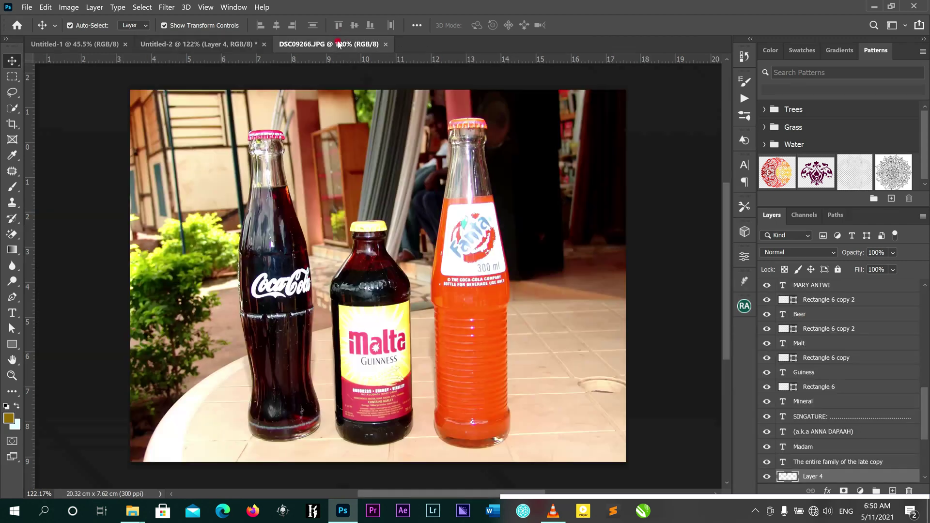
{"action": "left_click", "coordinate": [142, 7]}
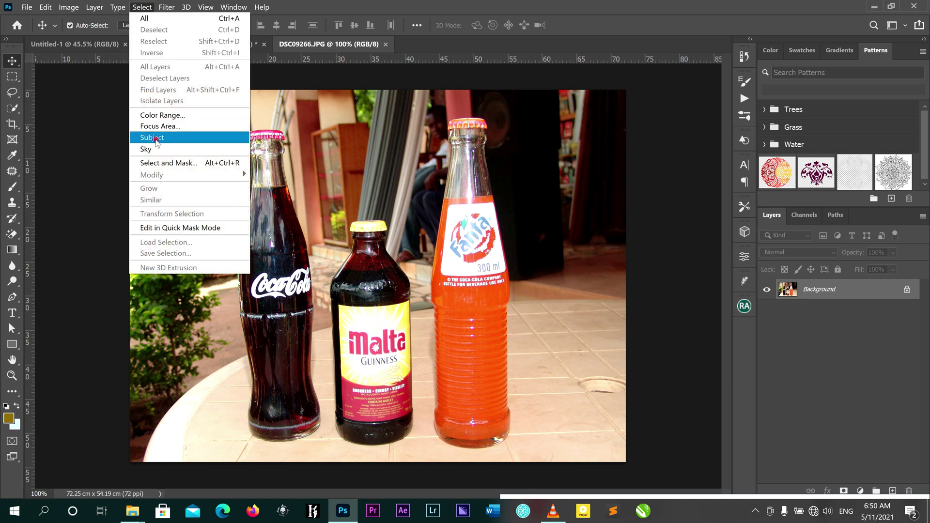
{"action": "left_click", "coordinate": [155, 138]}
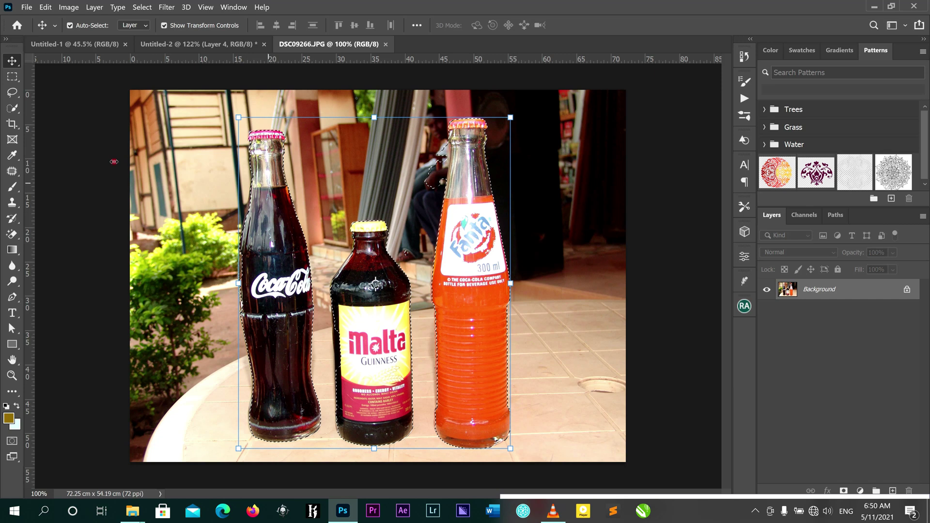
Step: Subtract the stray background beside the Fanta bottle's neck from the selection using the Quick Selection tool at brush size 45
{"action": "left_click", "coordinate": [13, 110]}
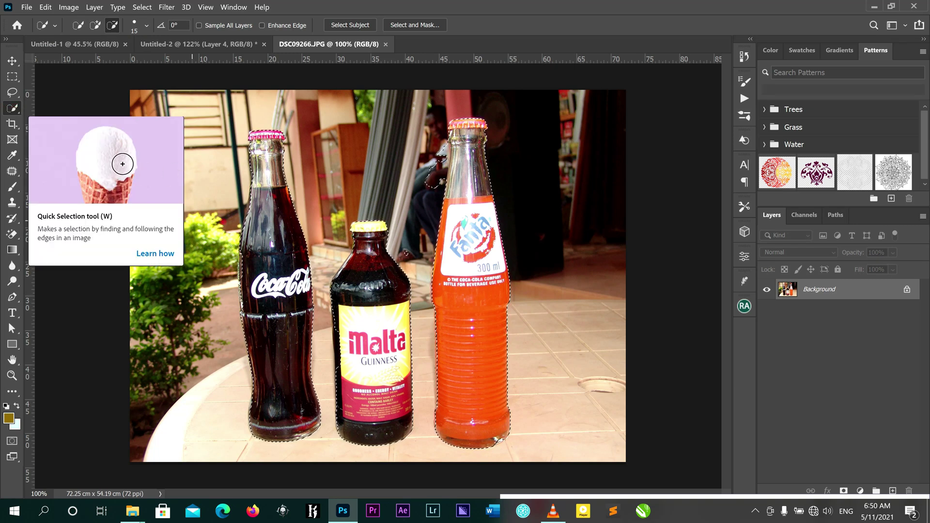
{"action": "scroll", "coordinate": [267, 203], "scroll_direction": "up", "scroll_amount": 2}
{"action": "key", "text": "bracketright"}
{"action": "key", "text": "bracketright"}
{"action": "key", "text": "bracketright"}
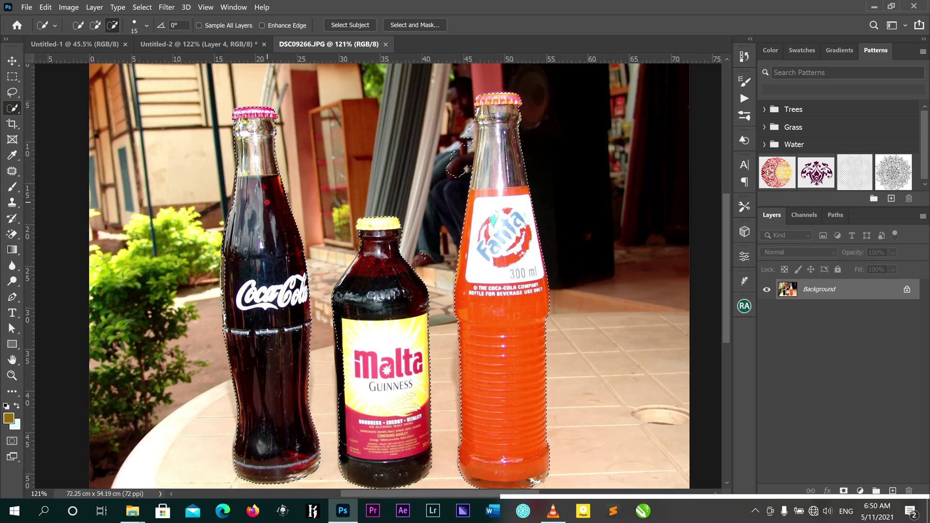
{"action": "key", "text": "bracketright"}
{"action": "key", "text": "bracketright"}
{"action": "key", "text": "bracketright"}
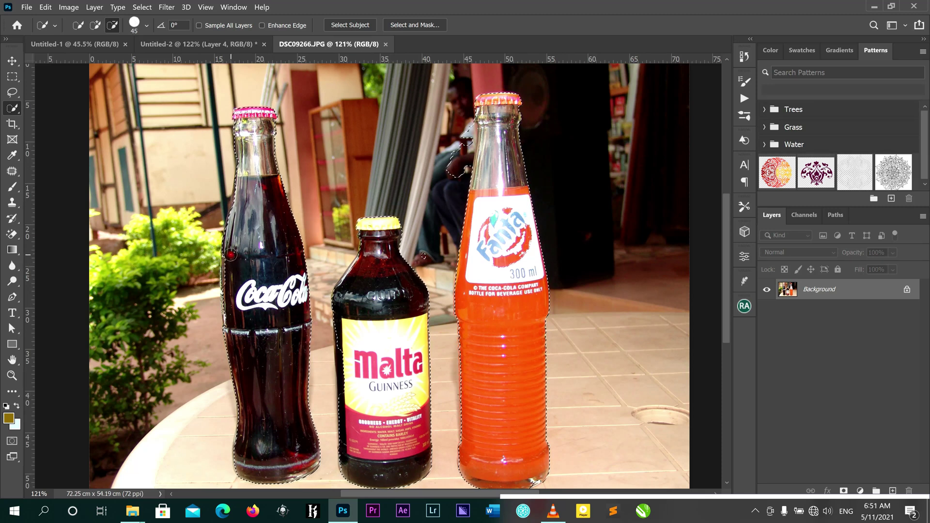
{"action": "left_click", "coordinate": [95, 25]}
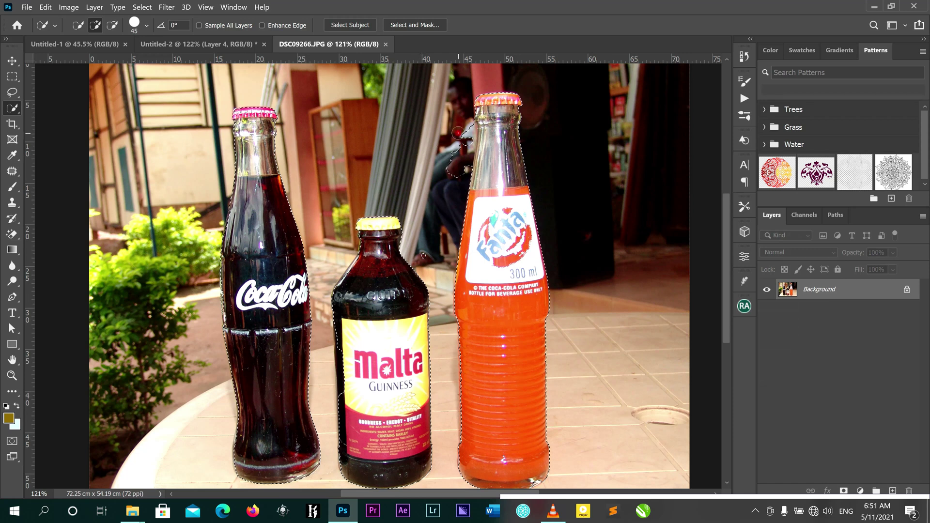
{"action": "left_click", "coordinate": [110, 25]}
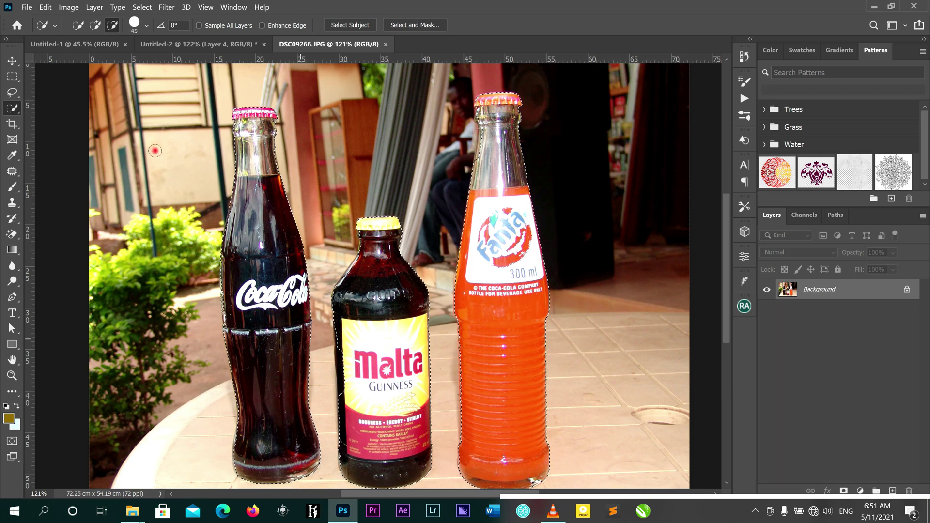
Step: Touch up the selection around the Fanta bottle, subtracting the leftover background beside its neck with brush size 30
{"action": "left_click", "coordinate": [95, 25]}
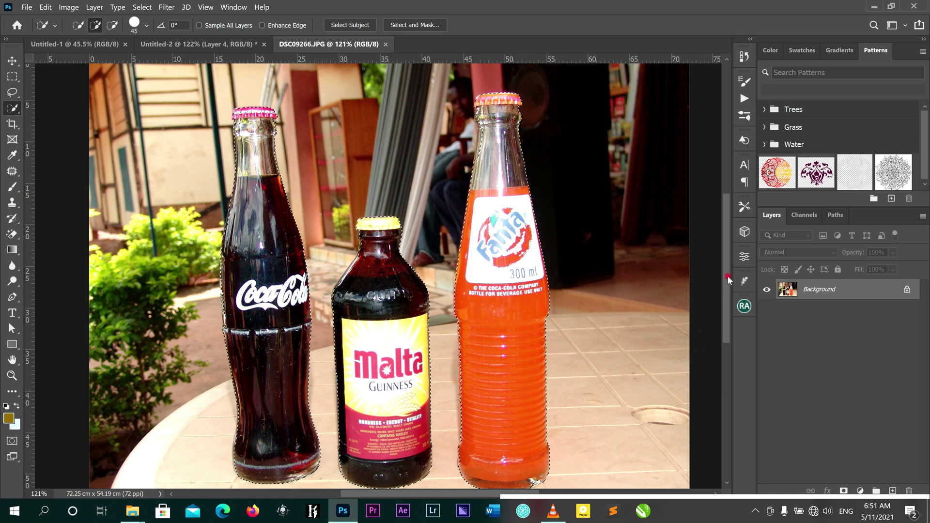
{"action": "scroll", "coordinate": [716, 335], "scroll_direction": "down", "scroll_amount": 5}
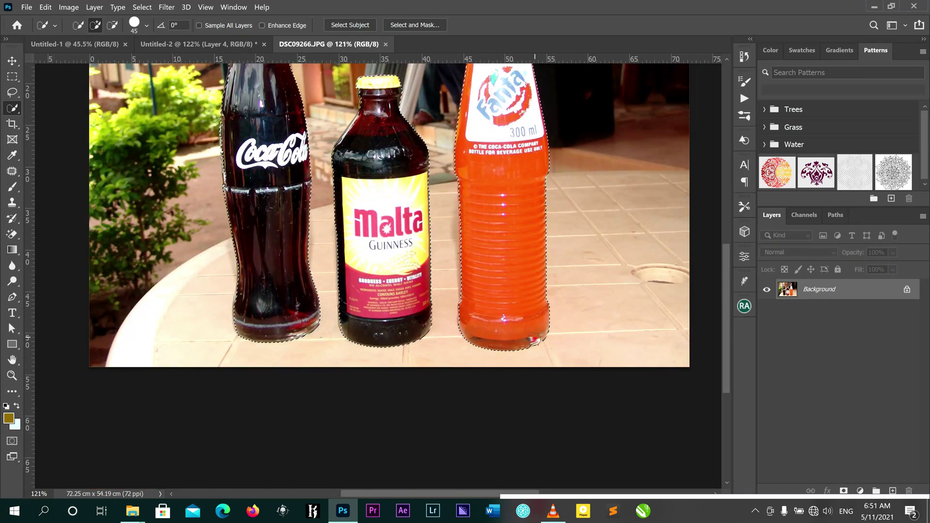
{"action": "scroll", "coordinate": [718, 213], "scroll_direction": "up", "scroll_amount": 5}
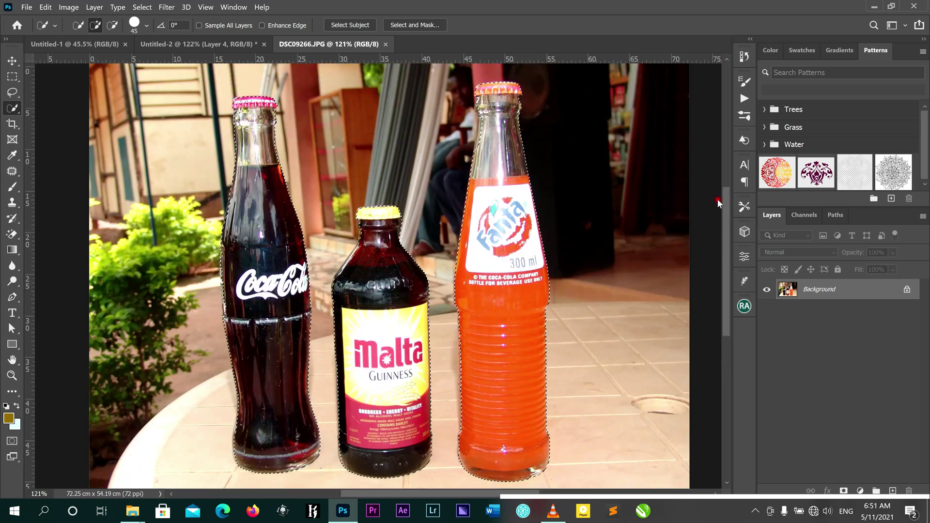
{"action": "scroll", "coordinate": [717, 199], "scroll_direction": "up", "scroll_amount": 2}
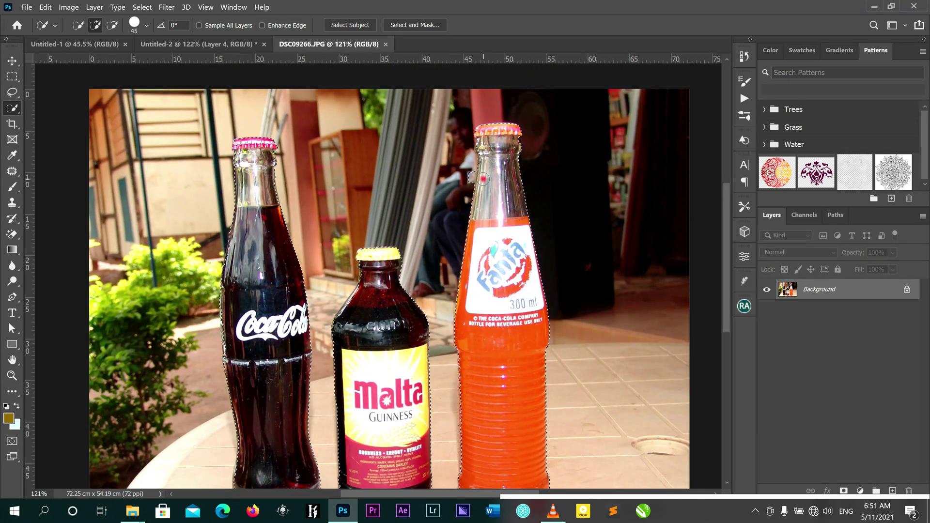
{"action": "scroll", "coordinate": [478, 200], "scroll_direction": "up", "scroll_amount": 5}
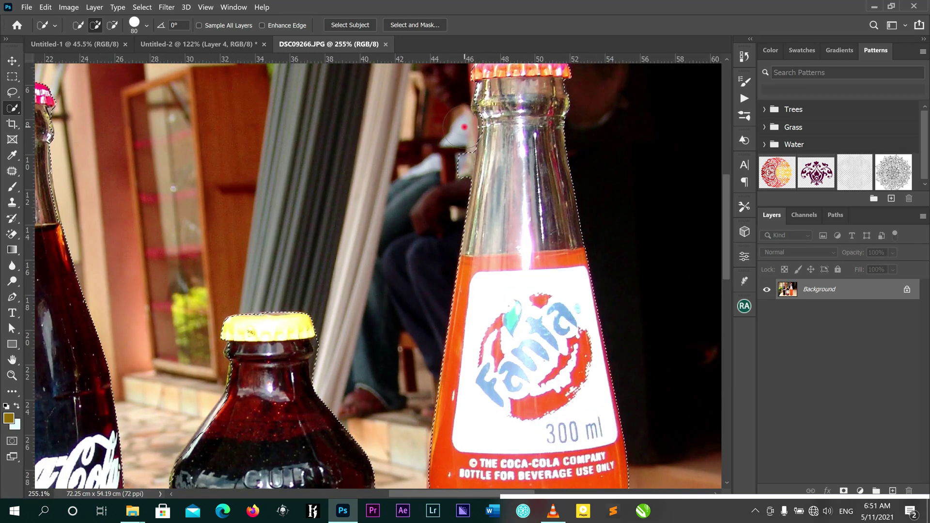
{"action": "key", "text": "bracketleft"}
{"action": "key", "text": "bracketleft"}
{"action": "key", "text": "bracketleft"}
{"action": "left_click_drag", "start_coordinate": [458, 136], "coordinate": [461, 178]}
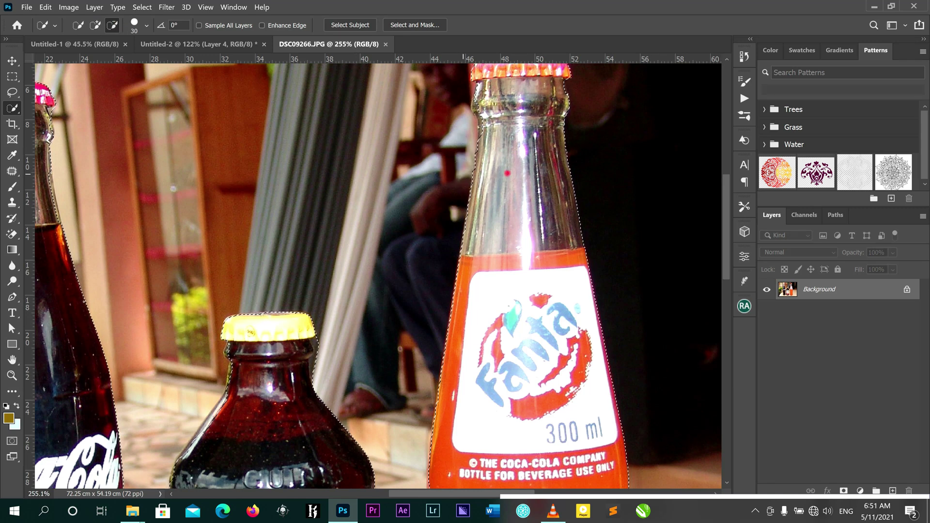
{"action": "scroll", "coordinate": [508, 173], "scroll_direction": "down", "scroll_amount": 2}
{"action": "key", "text": "ctrl+0"}
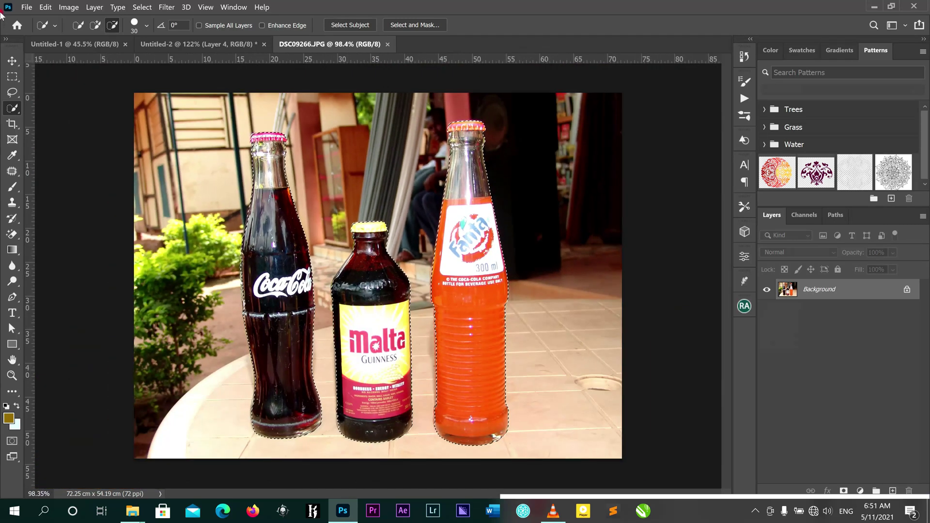
Step: Cut the three selected bottles onto a new layer with Layer Via Cut
{"action": "left_click", "coordinate": [12, 77]}
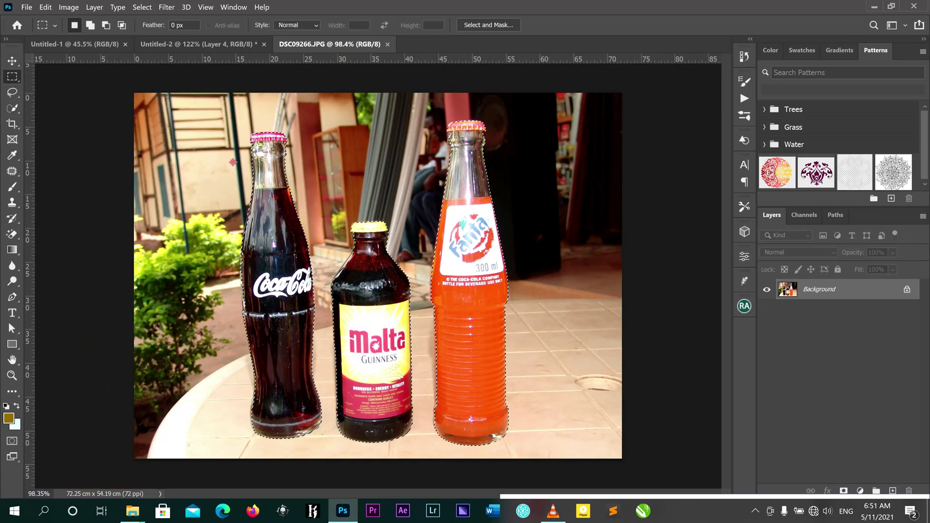
{"action": "right_click", "coordinate": [270, 169]}
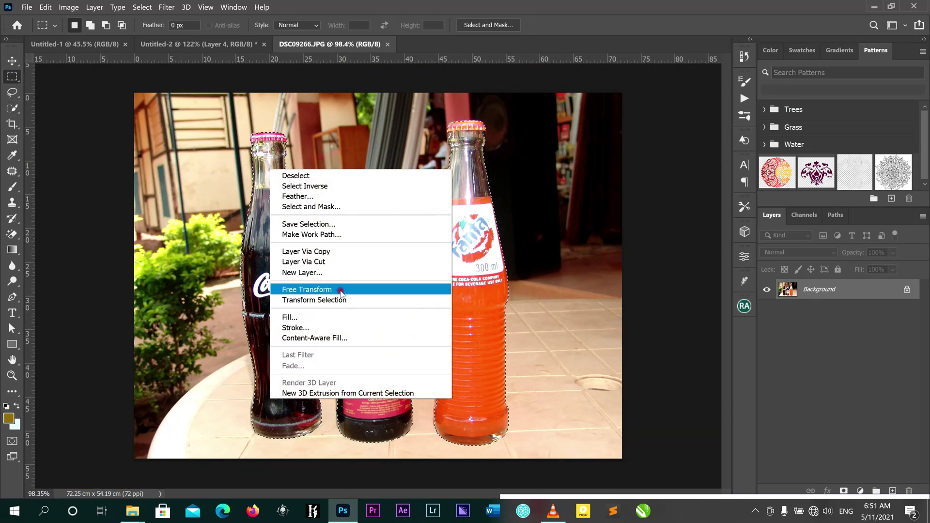
{"action": "left_click", "coordinate": [340, 262]}
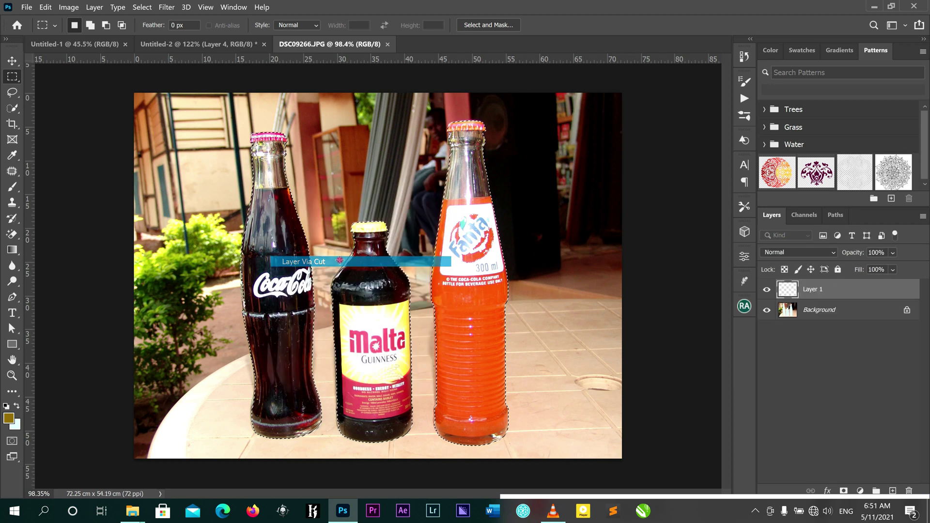
Step: Hide the background layer of DSC09266.JPG and reposition the cut-out bottles near the middle of the canvas
{"action": "left_click", "coordinate": [12, 60]}
{"action": "left_click_drag", "start_coordinate": [460, 200], "coordinate": [430, 213]}
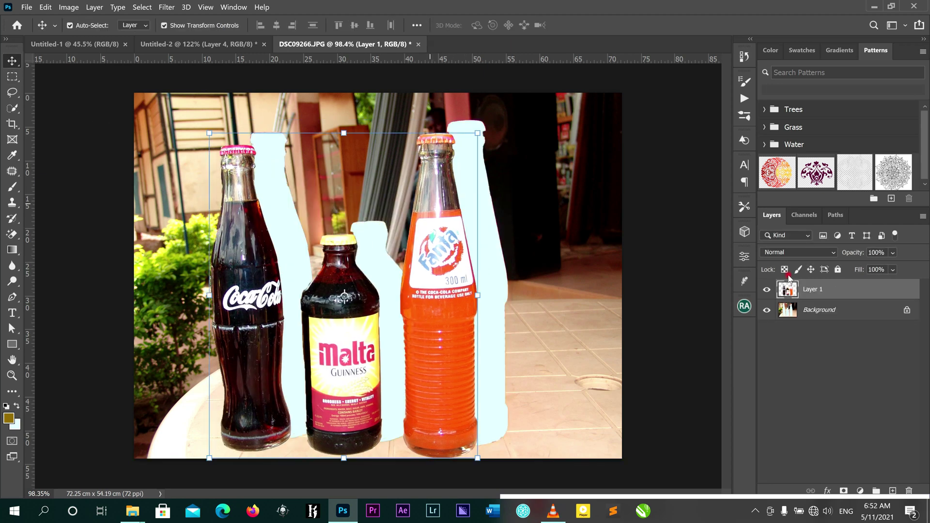
{"action": "left_click", "coordinate": [767, 311]}
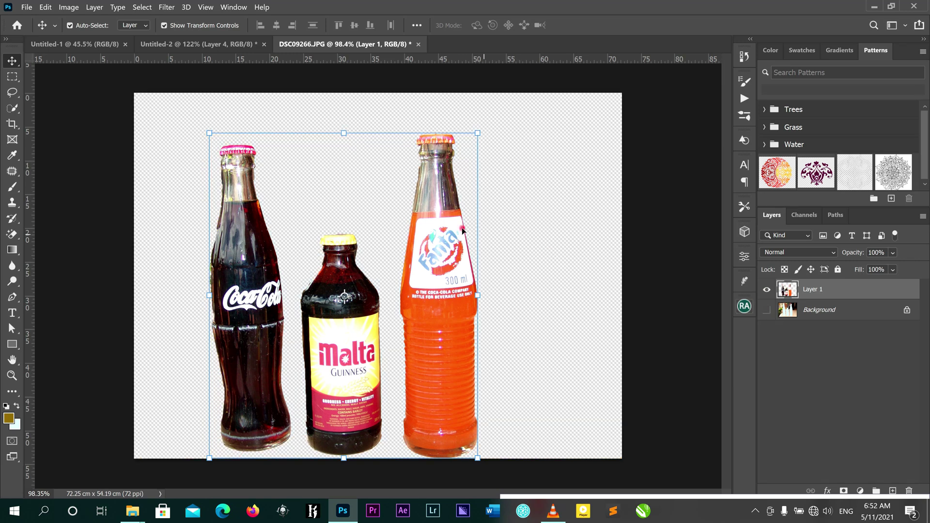
{"action": "left_click_drag", "start_coordinate": [456, 227], "coordinate": [483, 214]}
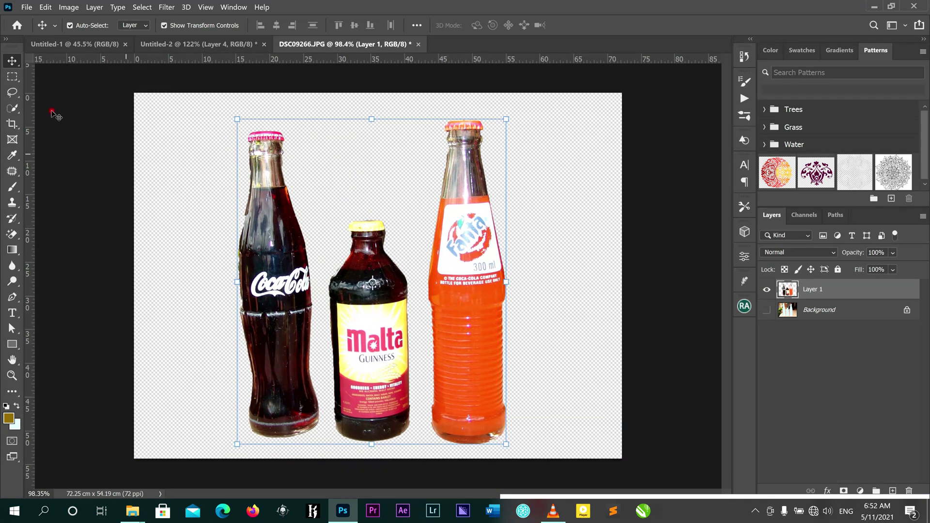
Step: Marquee-select the Coca-Cola bottle and cut it onto its own layer with Layer Via Cut
{"action": "key", "text": "m"}
{"action": "left_click_drag", "start_coordinate": [207, 101], "coordinate": [324, 446]}
{"action": "left_click", "coordinate": [287, 313]}
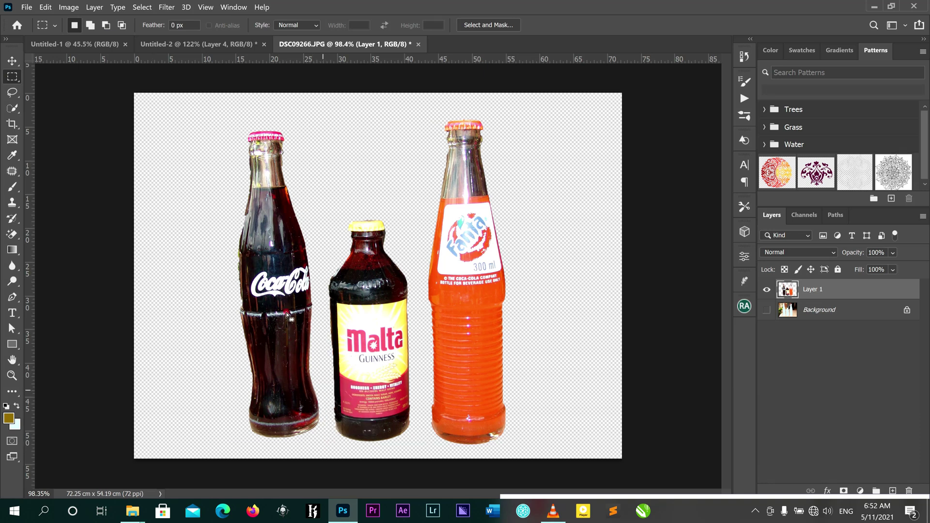
{"action": "right_click", "coordinate": [272, 262]}
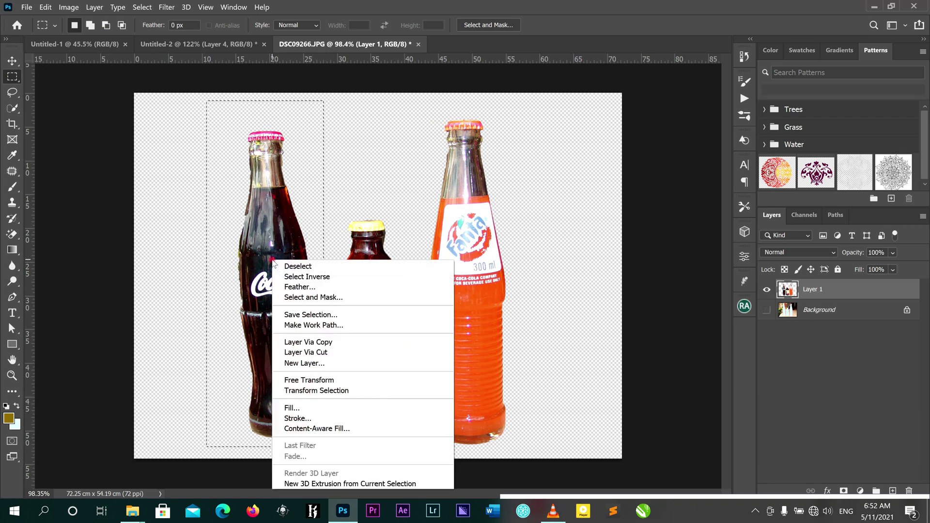
{"action": "left_click", "coordinate": [310, 353]}
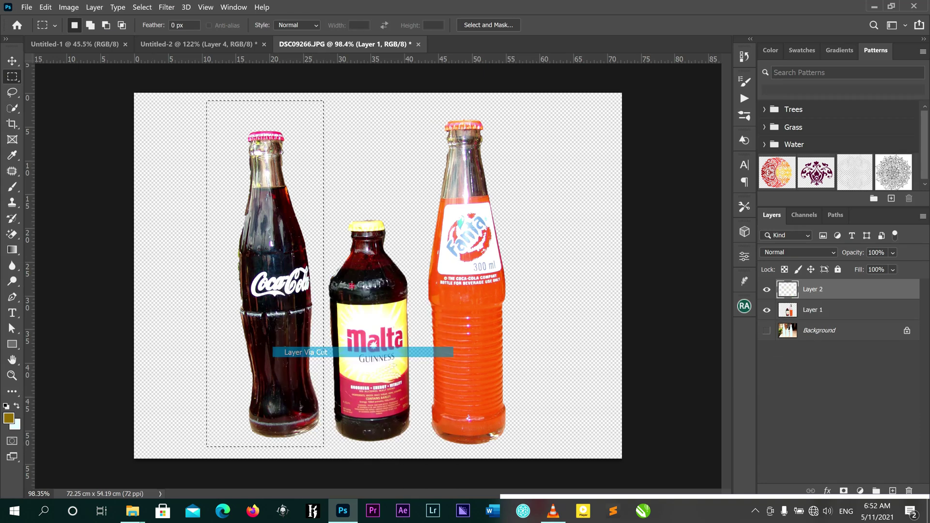
Step: Marquee-select the Malta Guinness bottle on Layer 1 and cut it onto its own layer with Layer Via Cut
{"action": "left_click", "coordinate": [841, 316]}
{"action": "left_click_drag", "start_coordinate": [319, 188], "coordinate": [423, 453]}
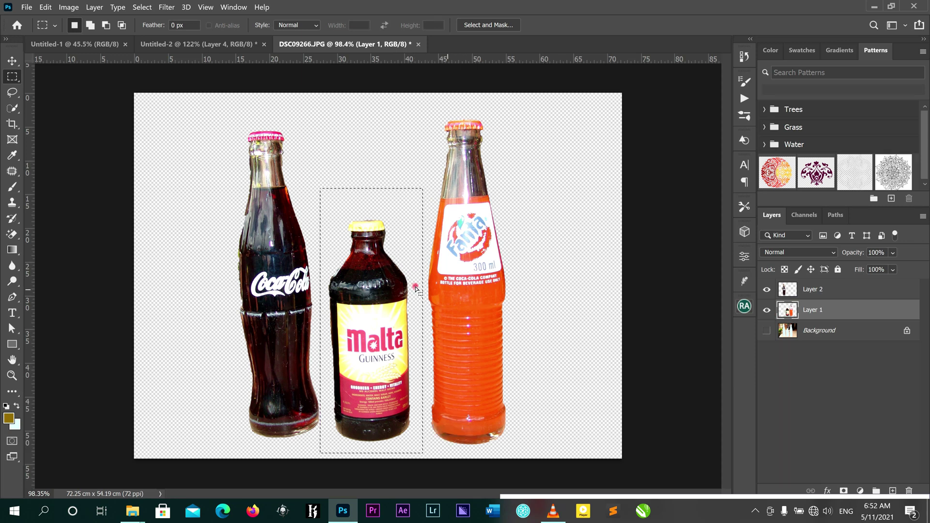
{"action": "right_click", "coordinate": [381, 288]}
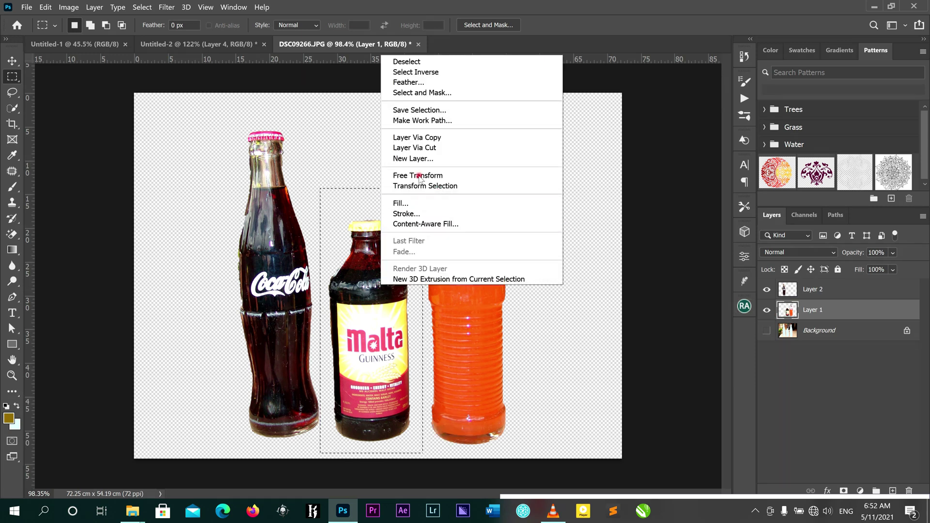
{"action": "left_click", "coordinate": [423, 149]}
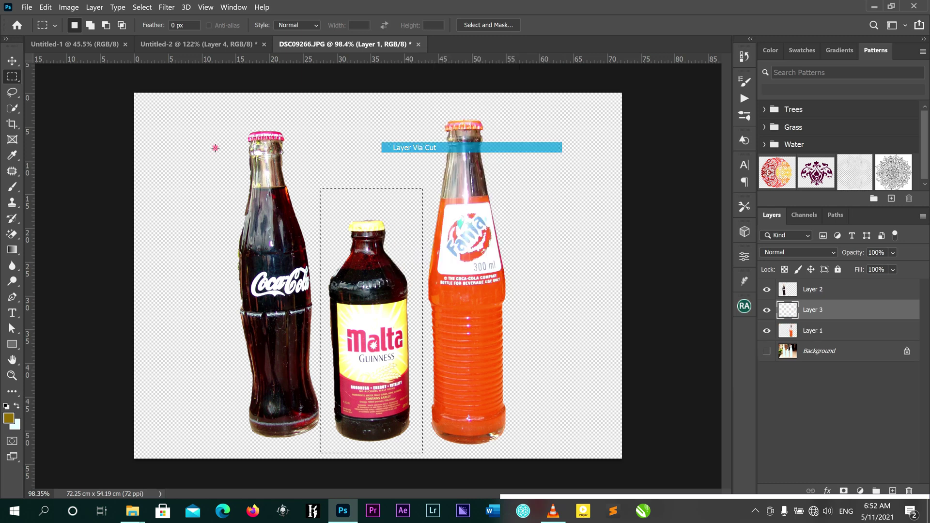
Step: Reposition the separated Malta, Fanta and Coca-Cola bottles, bringing the Coca-Cola bottle right beside the Malta bottle
{"action": "left_click", "coordinate": [12, 61]}
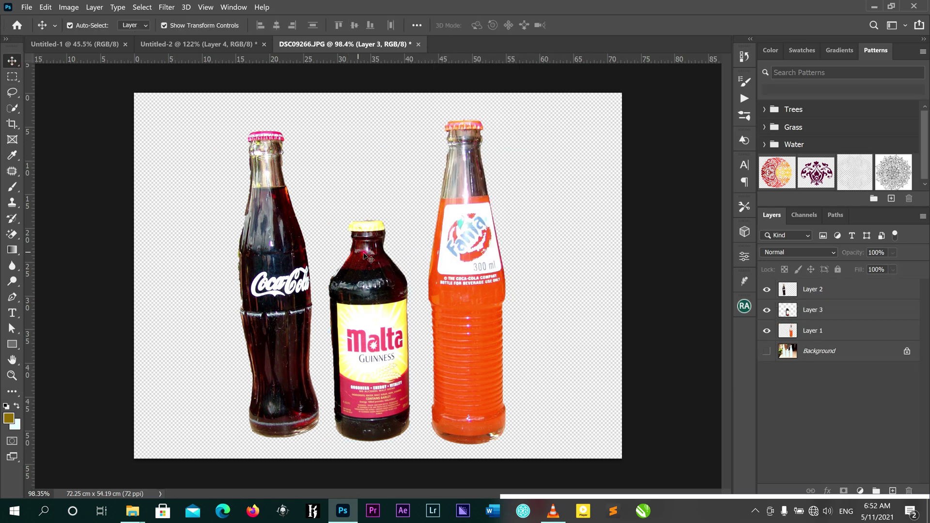
{"action": "mouse_move", "coordinate": [348, 252]}
{"action": "left_mouse_down"}
{"action": "mouse_move", "coordinate": [392, 246]}
{"action": "mouse_move", "coordinate": [366, 248]}
{"action": "left_mouse_up"}
{"action": "left_click_drag", "start_coordinate": [445, 234], "coordinate": [457, 230]}
{"action": "left_click", "coordinate": [311, 249]}
{"action": "left_click_drag", "start_coordinate": [280, 249], "coordinate": [312, 244]}
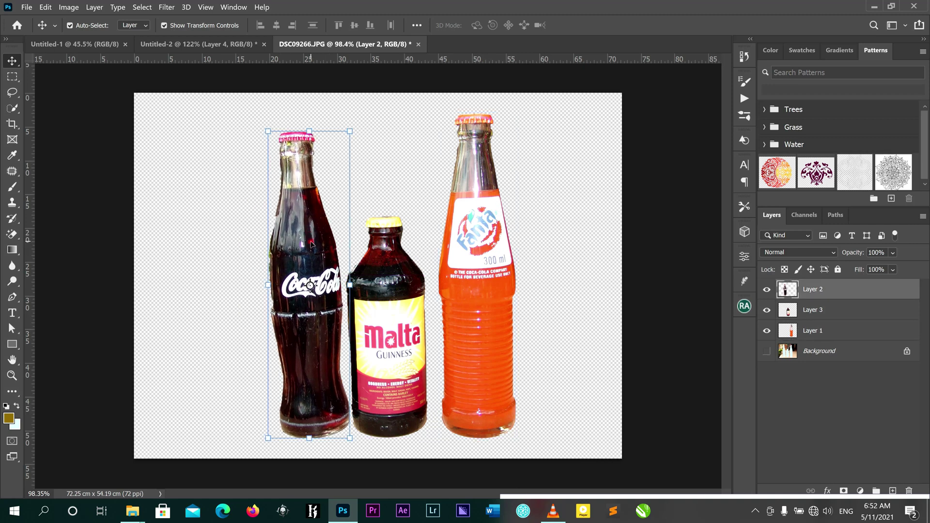
Step: Delete the Fanta bottle's layer and nudge the Malta bottle slightly upward beside the Coca-Cola bottle
{"action": "left_click", "coordinate": [479, 249]}
{"action": "key", "text": "Delete"}
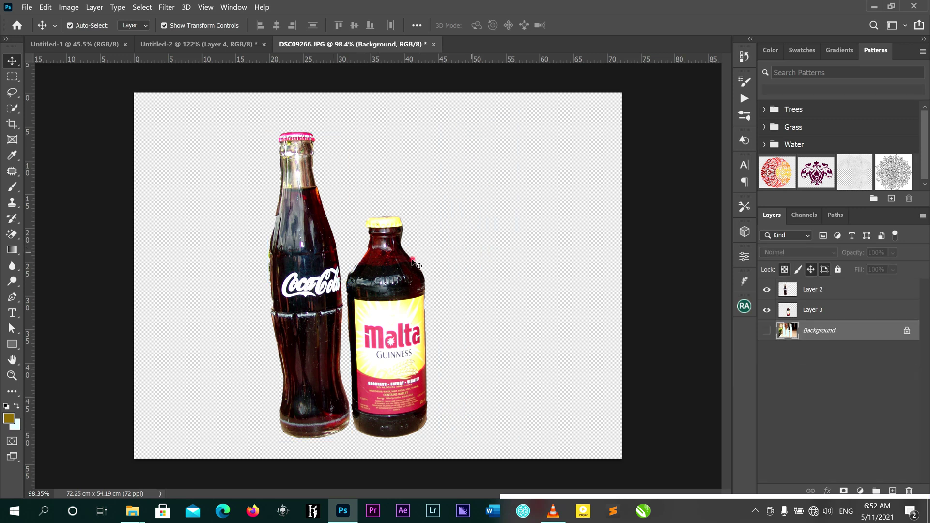
{"action": "left_click", "coordinate": [389, 257]}
{"action": "left_click_drag", "start_coordinate": [389, 257], "coordinate": [387, 250]}
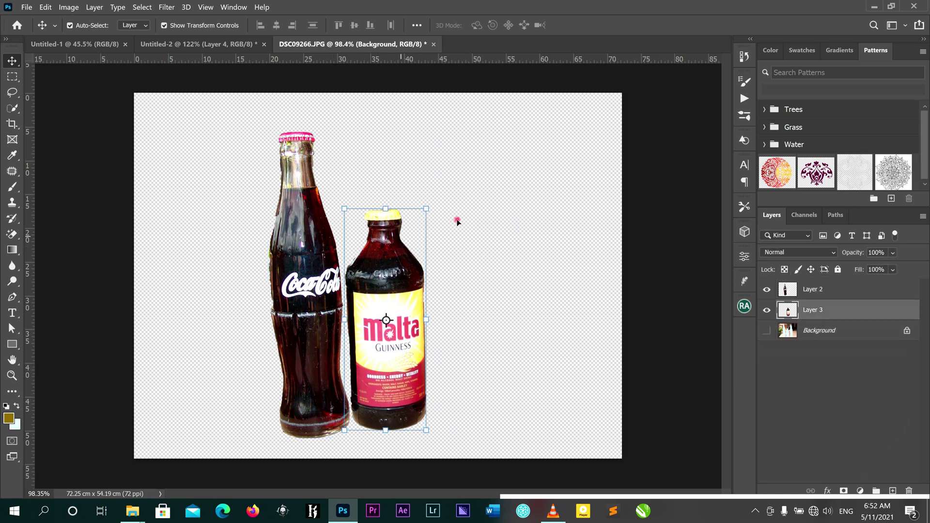
Step: Copy the Coca-Cola and Malta bottle layers together into the Untitled-2 funeral receipt document
{"action": "left_click", "coordinate": [290, 233], "text": "shift"}
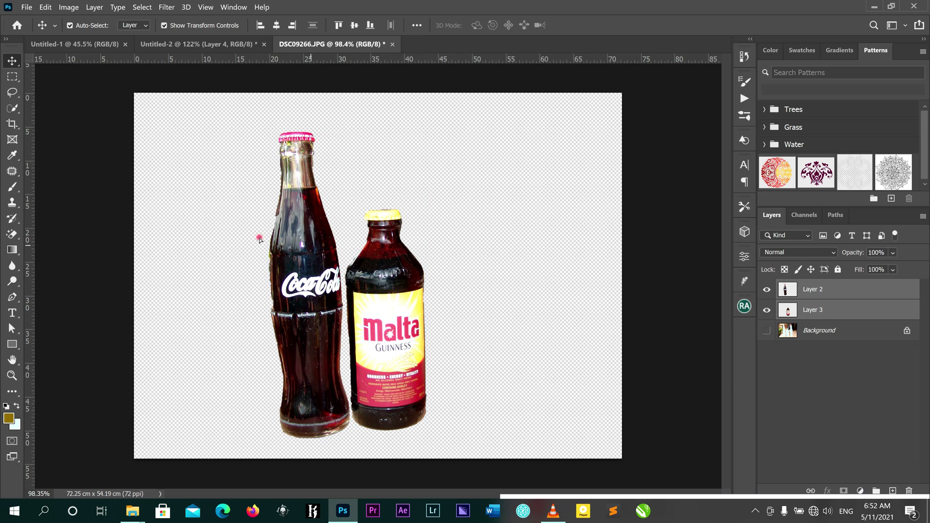
{"action": "left_click_drag", "start_coordinate": [289, 153], "coordinate": [385, 244]}
{"action": "scroll", "coordinate": [493, 49], "scroll_direction": "down", "scroll_amount": 3}
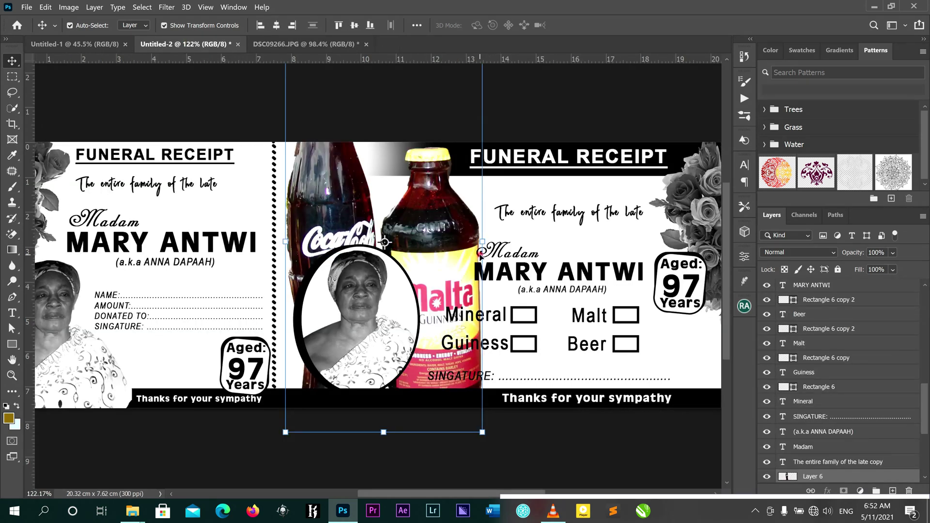
Step: Scale the Coca-Cola and Malta bottles to 32.92% and place them right beside the Guinness bottle
{"action": "left_click_drag", "start_coordinate": [466, 102], "coordinate": [423, 200]}
{"action": "scroll", "coordinate": [419, 182], "scroll_direction": "down", "scroll_amount": 1}
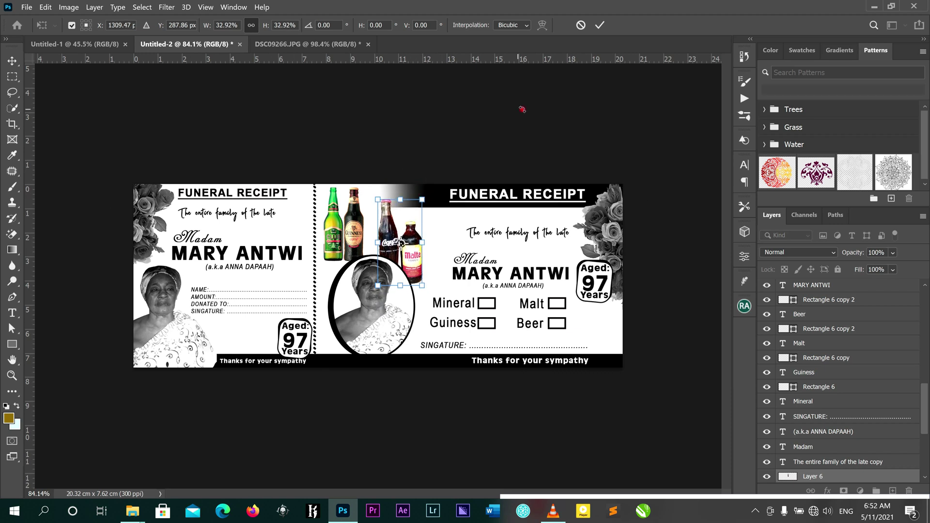
{"action": "scroll", "coordinate": [377, 248], "scroll_direction": "up", "scroll_amount": 1}
{"action": "scroll", "coordinate": [377, 248], "scroll_direction": "up", "scroll_amount": 3}
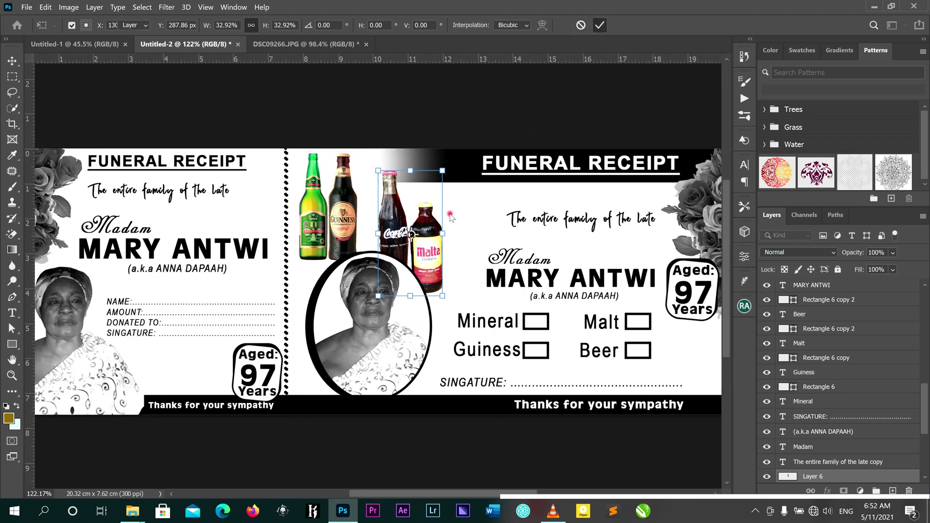
{"action": "key", "text": "Return"}
{"action": "left_click_drag", "start_coordinate": [411, 235], "coordinate": [397, 205]}
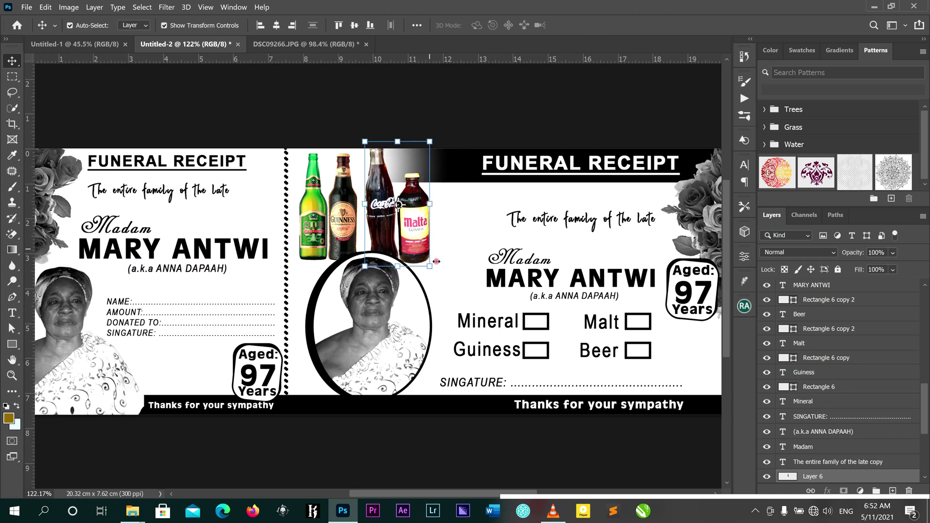
Step: Rotate only the Malta bottle by -2.52 degrees and shift the Coca-Cola and Malta bottles slightly closer to the Guinness bottle
{"action": "left_click_drag", "start_coordinate": [440, 270], "coordinate": [437, 276]}
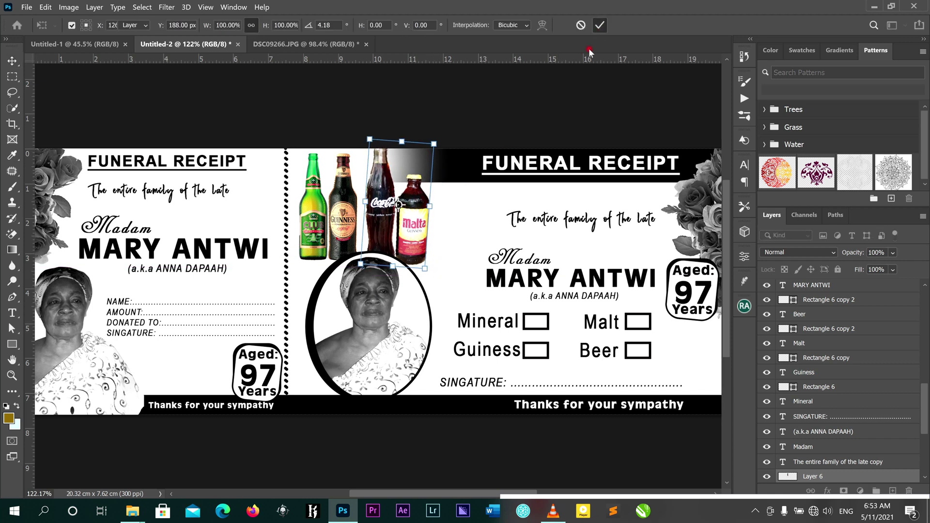
{"action": "key", "text": "Escape"}
{"action": "left_click", "coordinate": [412, 220]}
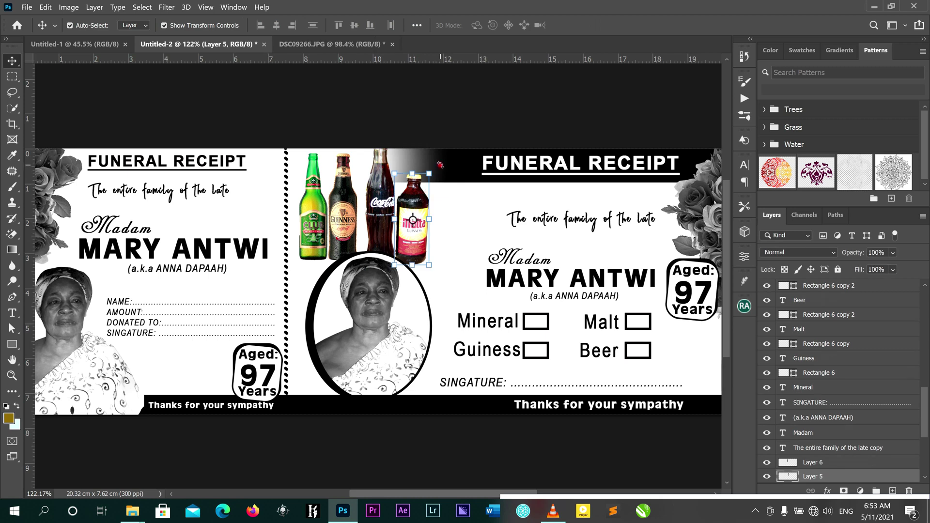
{"action": "left_click_drag", "start_coordinate": [440, 165], "coordinate": [463, 147]}
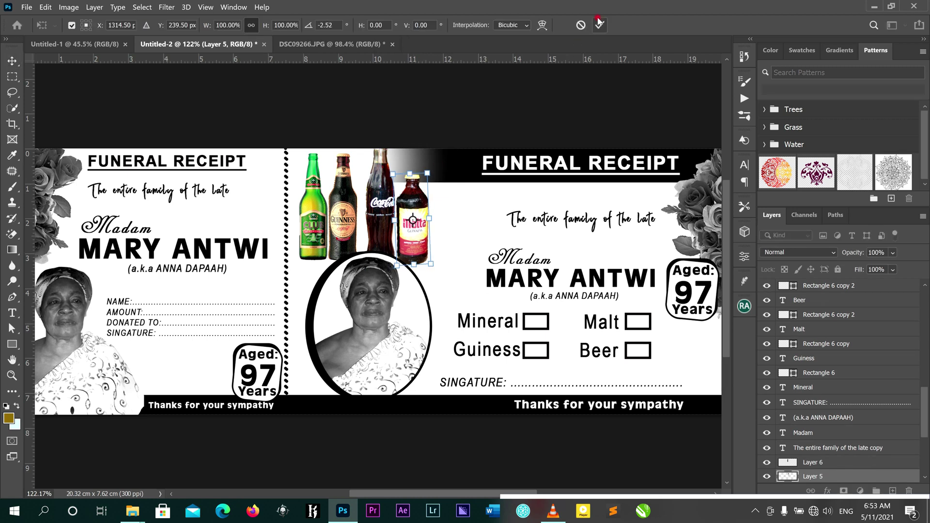
{"action": "key", "text": "Return"}
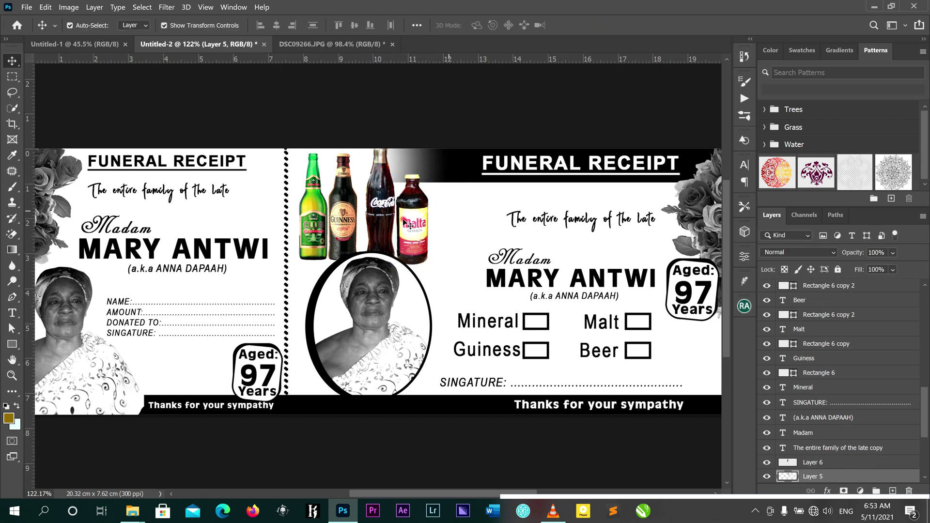
{"action": "left_click", "coordinate": [380, 210]}
{"action": "left_click_drag", "start_coordinate": [380, 209], "coordinate": [379, 218]}
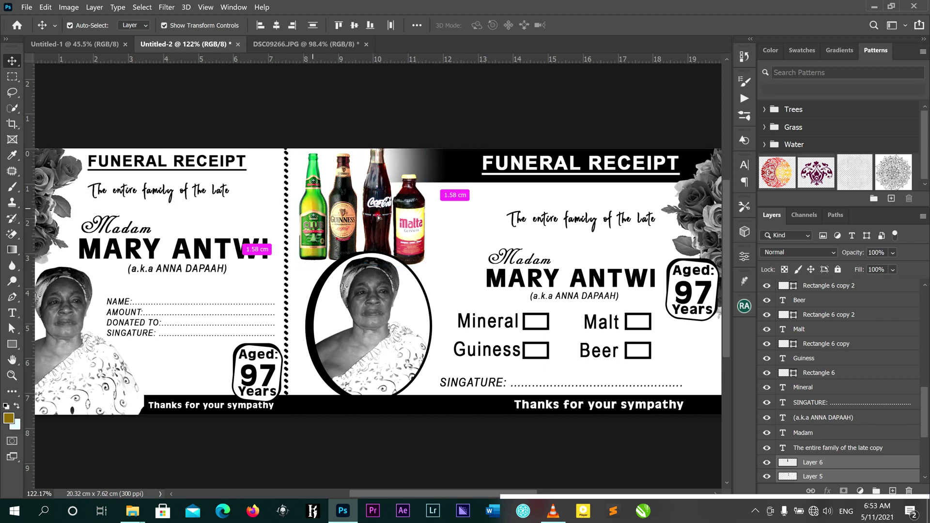
Step: Scale all four bottles together to 84.31% and move them rightward, between the oval portrait and the Funeral Receipt heading
{"action": "left_click_drag", "start_coordinate": [313, 213], "coordinate": [370, 222]}
{"action": "left_click_drag", "start_coordinate": [474, 153], "coordinate": [462, 168]}
{"action": "left_click_drag", "start_coordinate": [427, 211], "coordinate": [438, 206]}
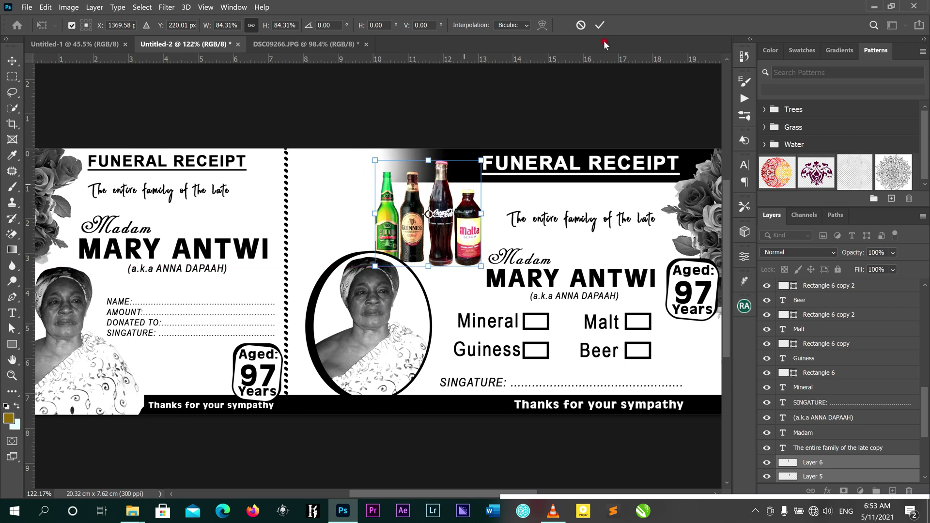
{"action": "left_click", "coordinate": [599, 25]}
Step: Move the oval-framed portrait up and left toward the dotted divider, and nudge the four bottles slightly downward
{"action": "left_click_drag", "start_coordinate": [407, 326], "coordinate": [386, 316]}
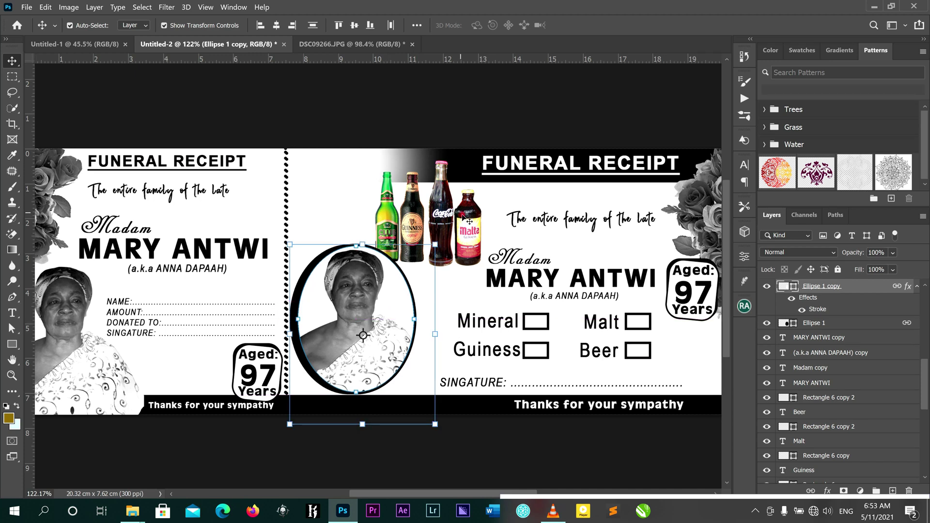
{"action": "left_click", "coordinate": [463, 214]}
{"action": "left_click", "coordinate": [428, 220], "text": "shift"}
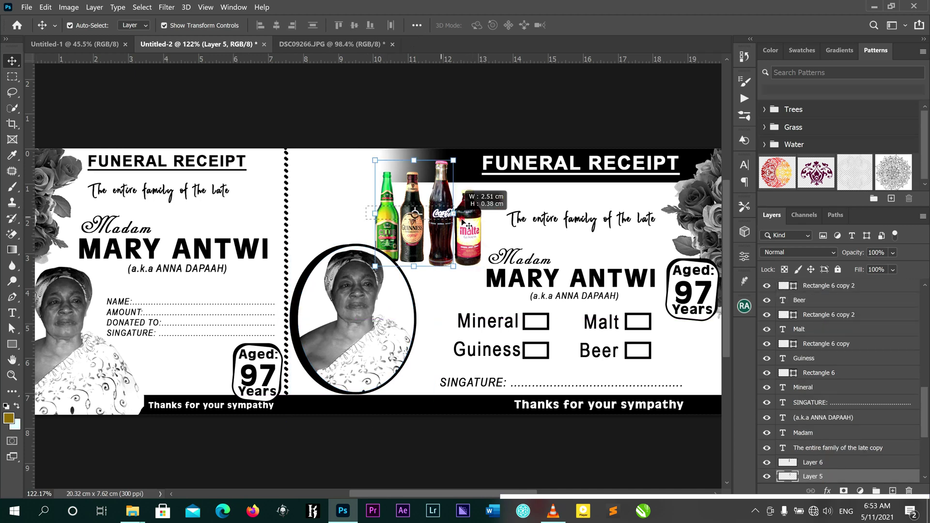
{"action": "left_click_drag", "start_coordinate": [468, 239], "coordinate": [470, 241]}
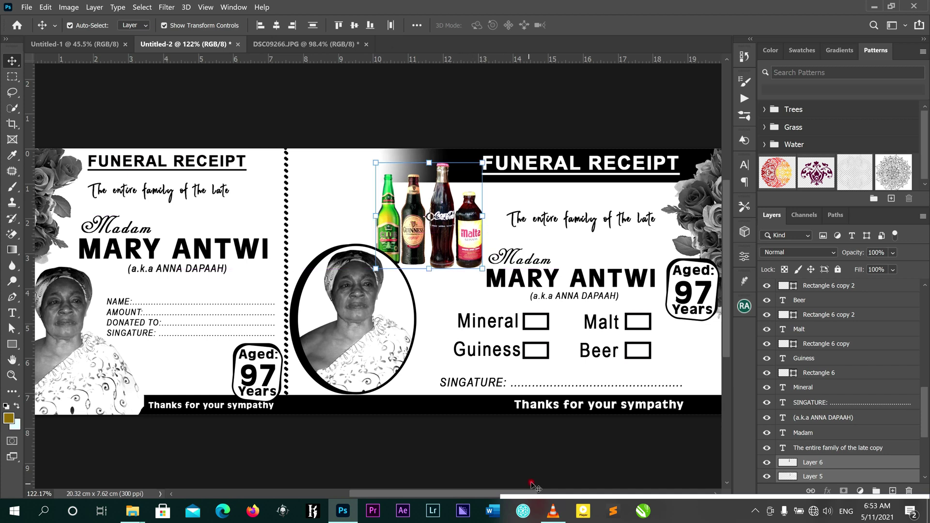
Step: Enlarge the four bottles together to 101.10% and shift them slightly up and left
{"action": "key", "text": "ctrl+minus"}
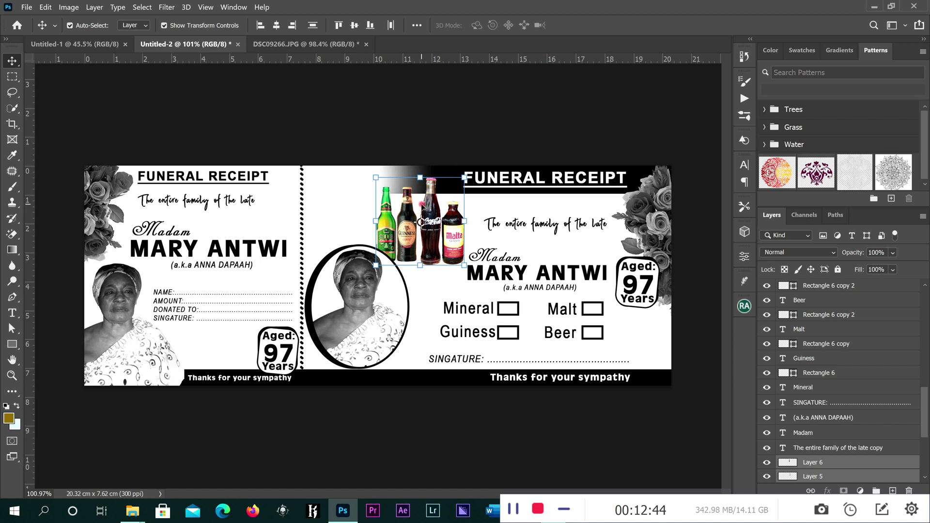
{"action": "mouse_move", "coordinate": [461, 239]}
{"action": "left_mouse_down"}
{"action": "mouse_move", "coordinate": [417, 227]}
{"action": "mouse_move", "coordinate": [426, 254]}
{"action": "mouse_move", "coordinate": [435, 229]}
{"action": "mouse_move", "coordinate": [455, 239]}
{"action": "left_mouse_up"}
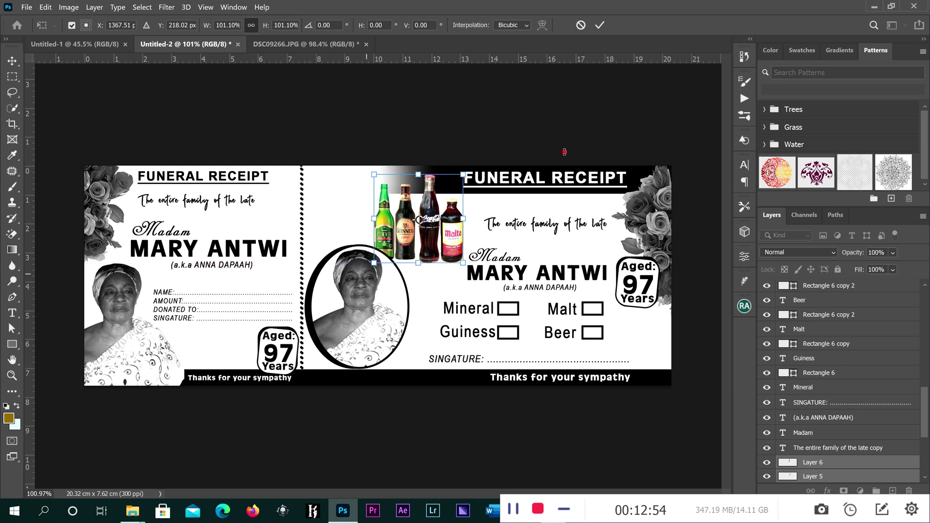
{"action": "left_click", "coordinate": [597, 28]}
Step: Move the oval-framed portrait down below the bottles and scale it to 93.70%, keeping it near the dotted divider
{"action": "left_click", "coordinate": [366, 290]}
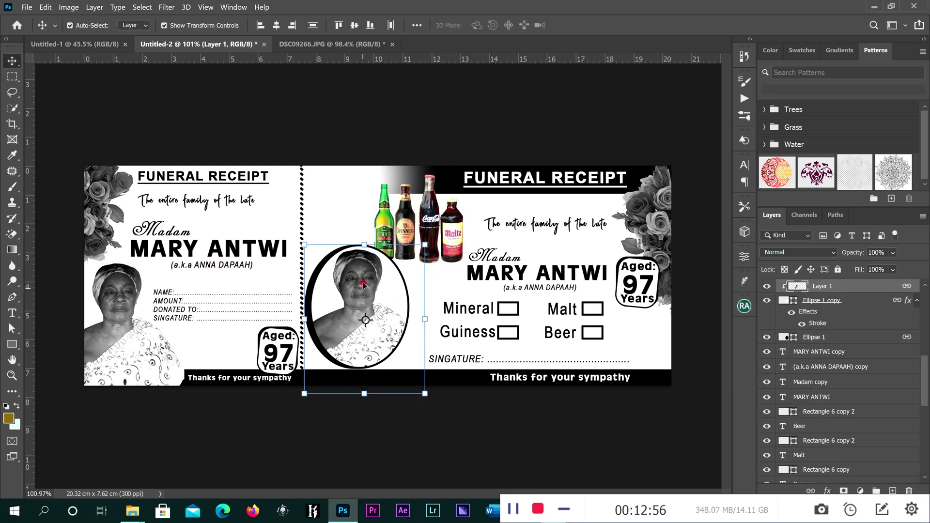
{"action": "mouse_move", "coordinate": [360, 289]}
{"action": "left_mouse_down"}
{"action": "mouse_move", "coordinate": [341, 303]}
{"action": "mouse_move", "coordinate": [357, 292]}
{"action": "mouse_move", "coordinate": [305, 295]}
{"action": "mouse_move", "coordinate": [364, 296]}
{"action": "left_mouse_up"}
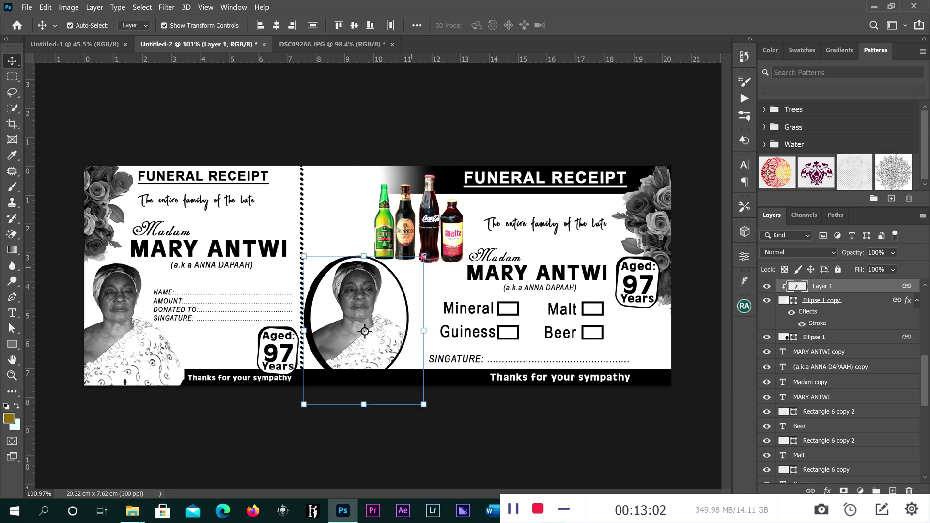
{"action": "key", "text": "ctrl+t"}
{"action": "left_click_drag", "start_coordinate": [424, 257], "coordinate": [416, 265]}
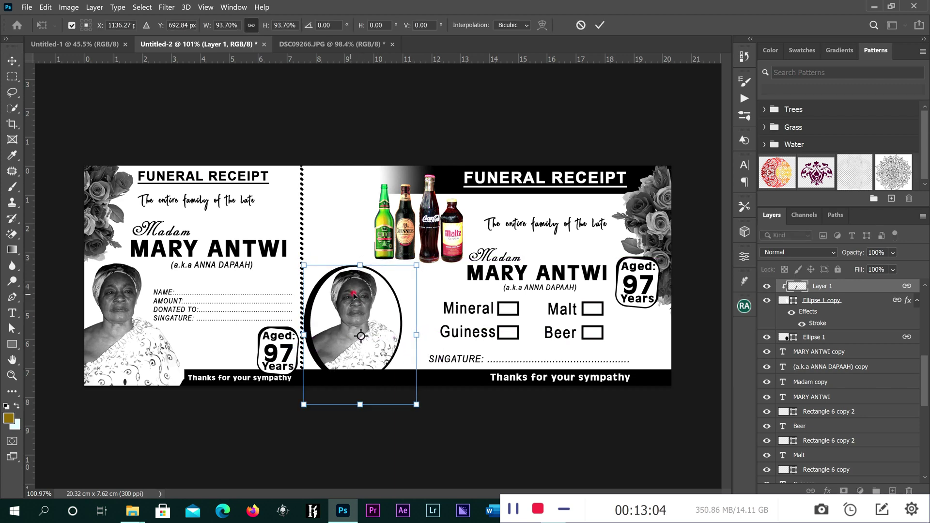
{"action": "left_click_drag", "start_coordinate": [354, 295], "coordinate": [357, 292]}
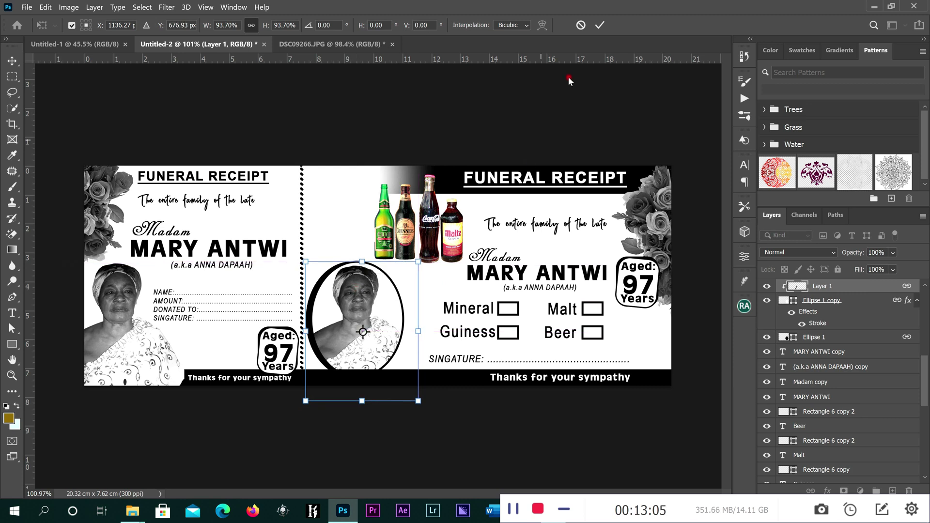
{"action": "left_click", "coordinate": [599, 26]}
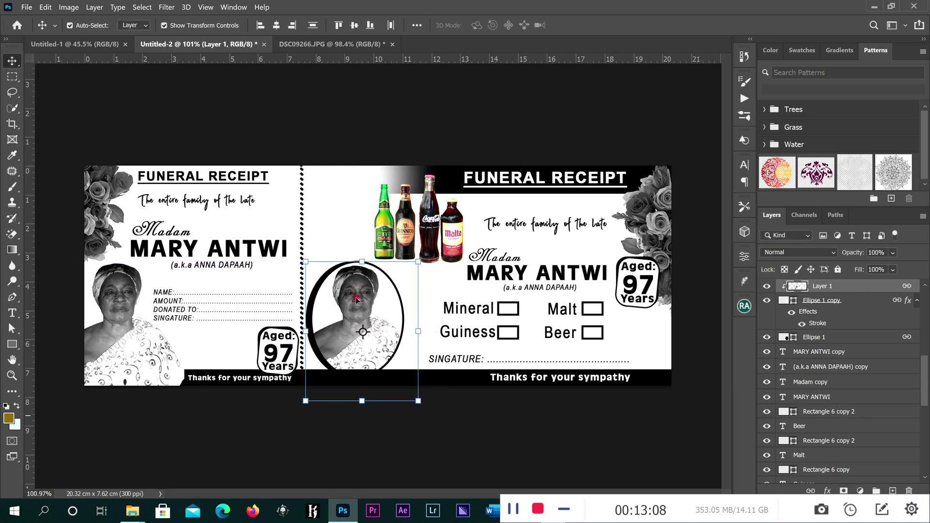
Step: Select all four bottles and enlarge them together to 105.57%, extending toward the oval portrait
{"action": "left_click_drag", "start_coordinate": [342, 217], "coordinate": [452, 235]}
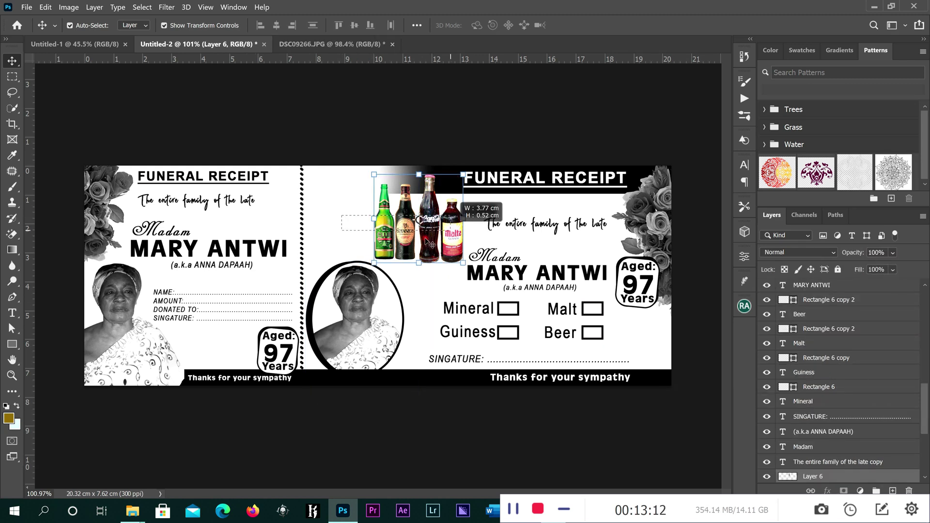
{"action": "left_click_drag", "start_coordinate": [374, 263], "coordinate": [368, 268]}
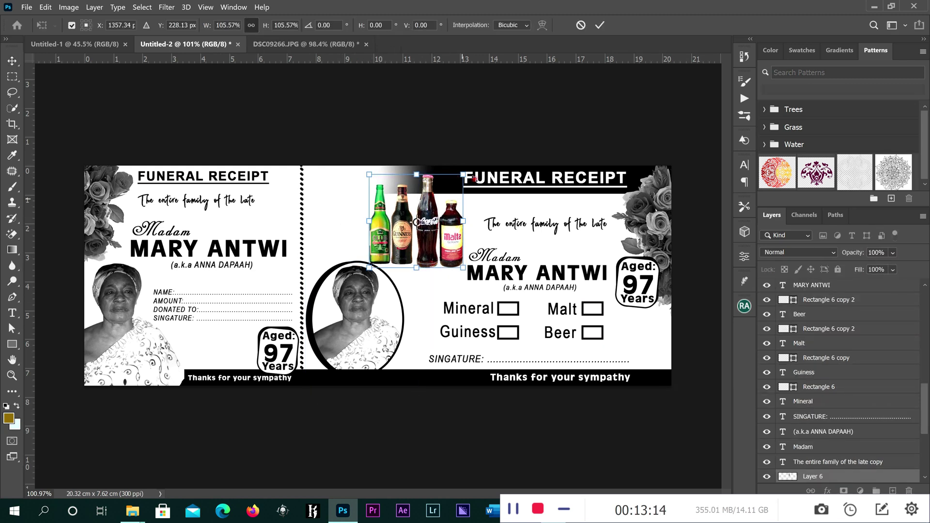
{"action": "left_click", "coordinate": [601, 25]}
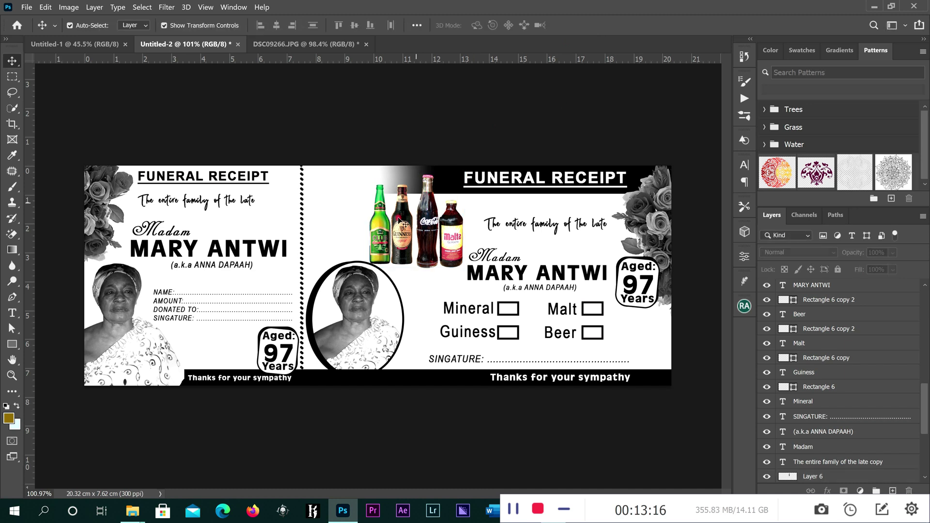
Step: Convert the green beer bottle to black and white using the Default preset
{"action": "left_click", "coordinate": [375, 227]}
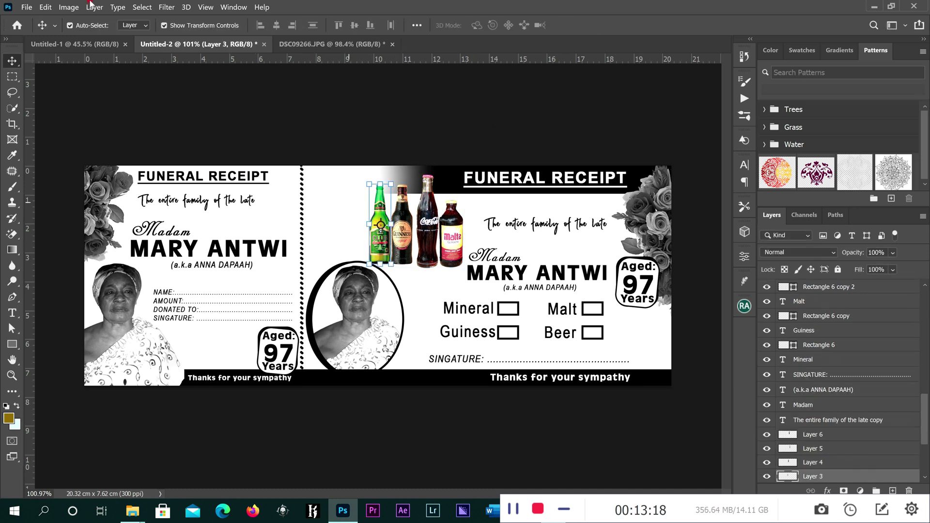
{"action": "left_click", "coordinate": [75, 9]}
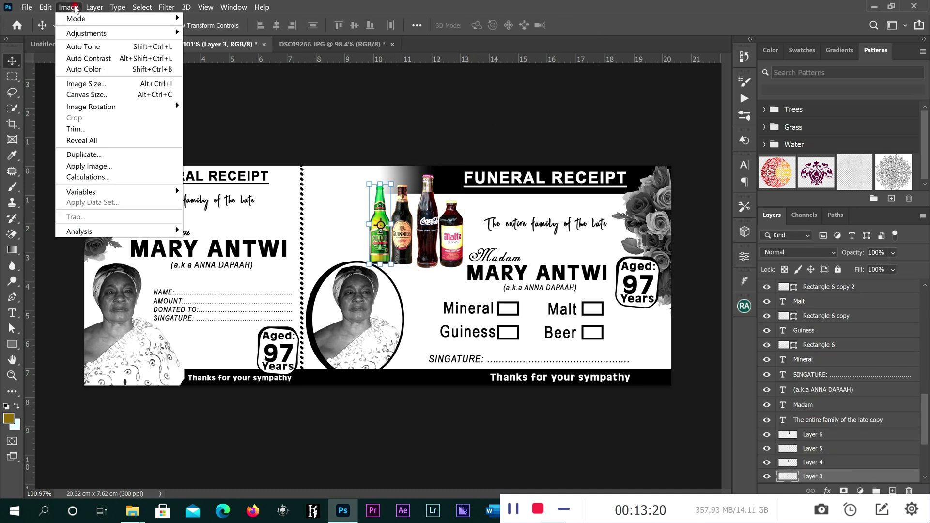
{"action": "mouse_move", "coordinate": [89, 34]}
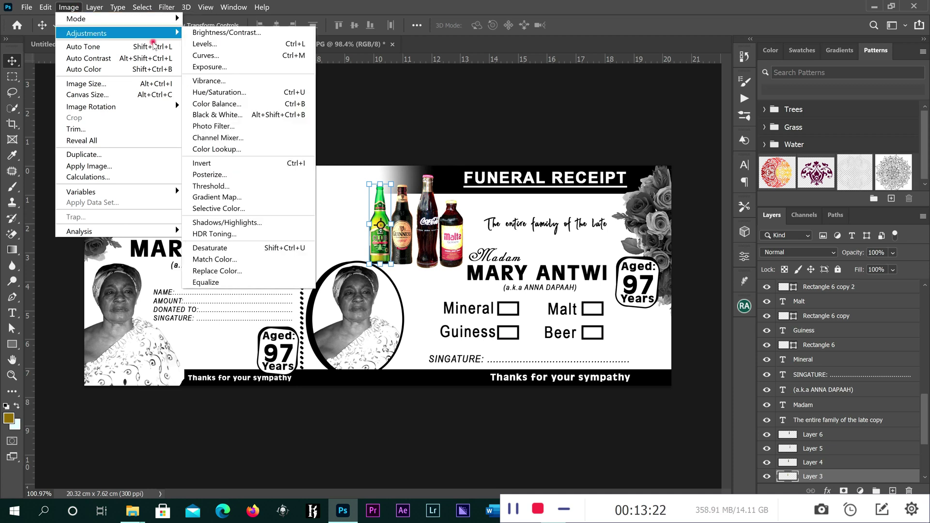
{"action": "left_click", "coordinate": [335, 115]}
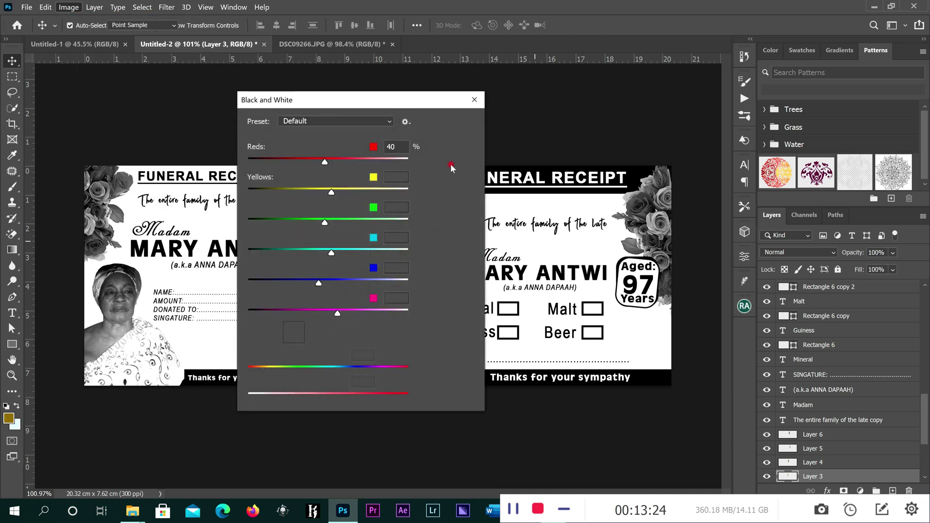
{"action": "left_click", "coordinate": [454, 122]}
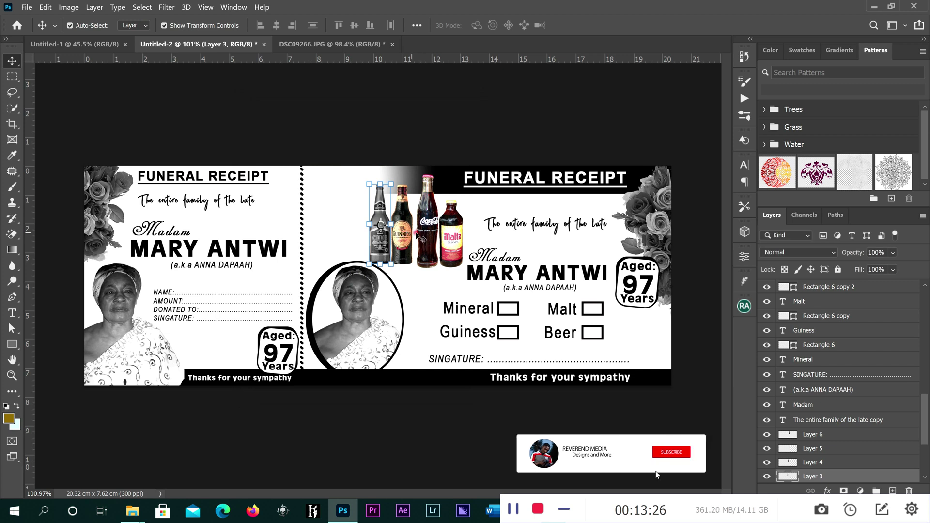
Step: Apply the Black & White adjustment with the Default preset to the Coca-Cola bottle
{"action": "left_click", "coordinate": [426, 235]}
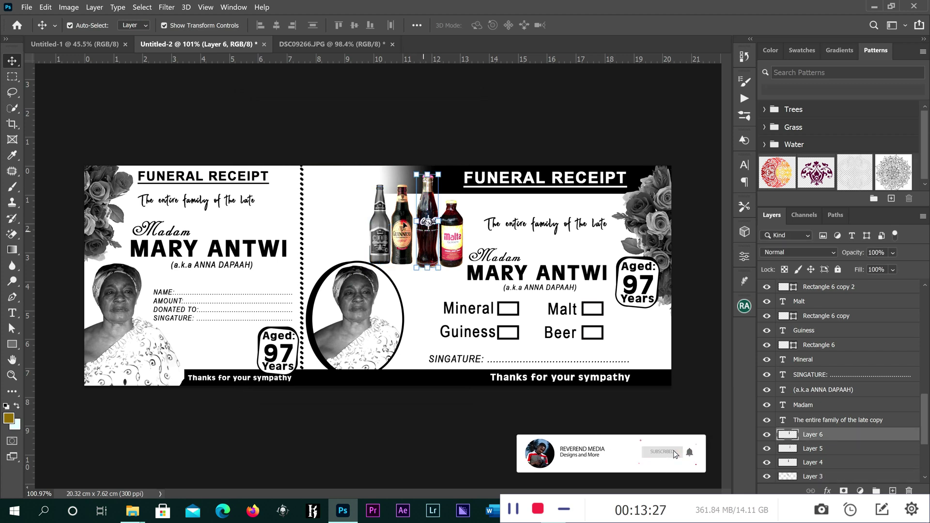
{"action": "left_click", "coordinate": [95, 7]}
{"action": "left_click", "coordinate": [68, 7]}
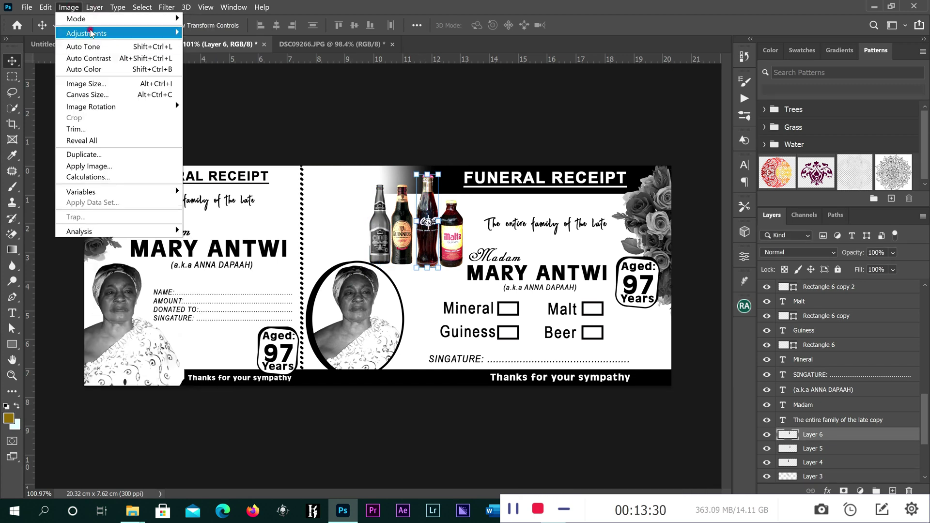
{"action": "mouse_move", "coordinate": [91, 32]}
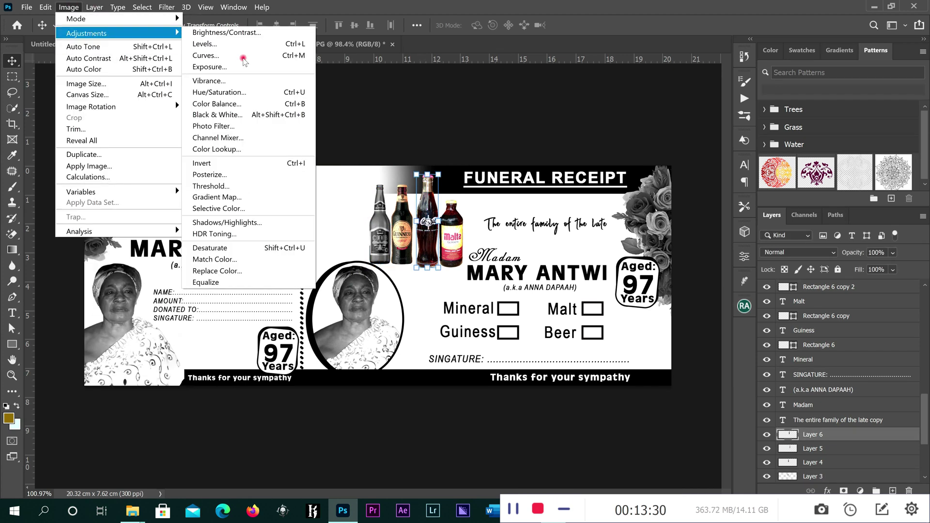
{"action": "left_click", "coordinate": [257, 119]}
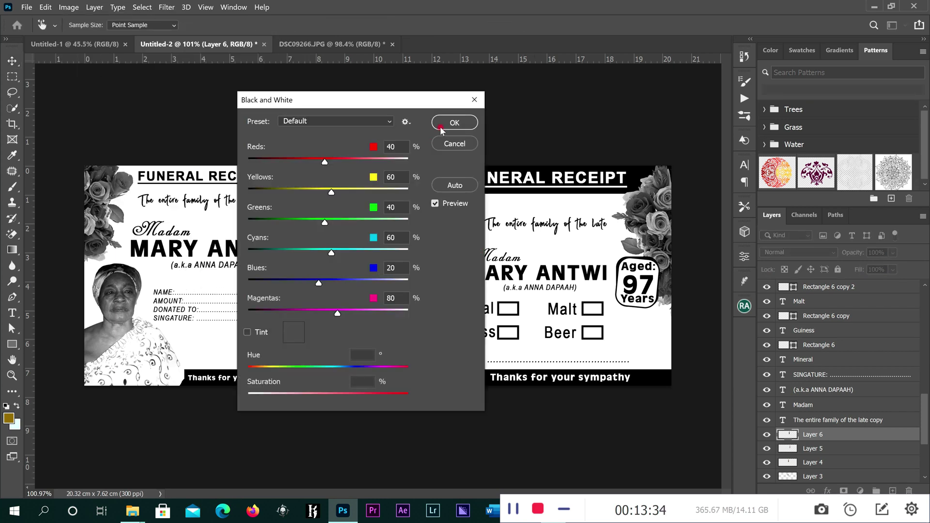
{"action": "left_click", "coordinate": [441, 129]}
Step: Turn the Guinness bottle grayscale with the Black & White adjustment
{"action": "left_click", "coordinate": [403, 220]}
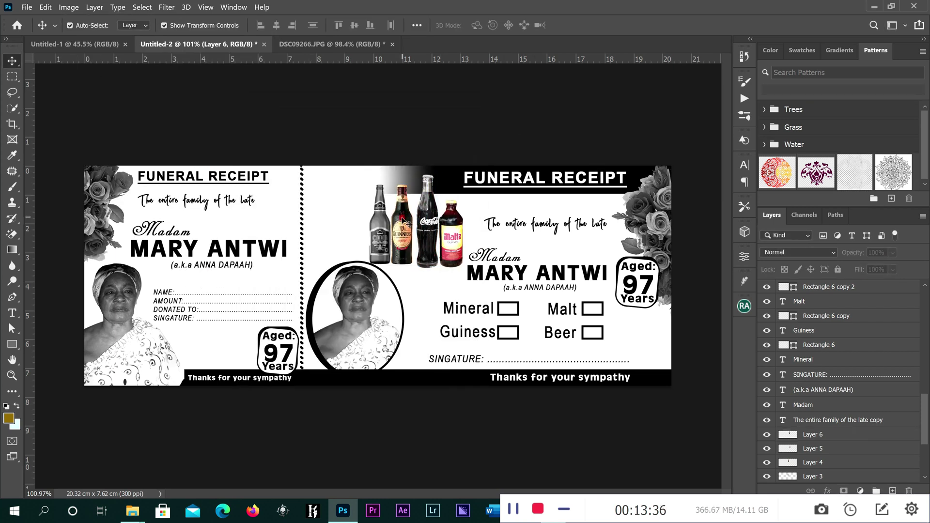
{"action": "left_click", "coordinate": [81, 8]}
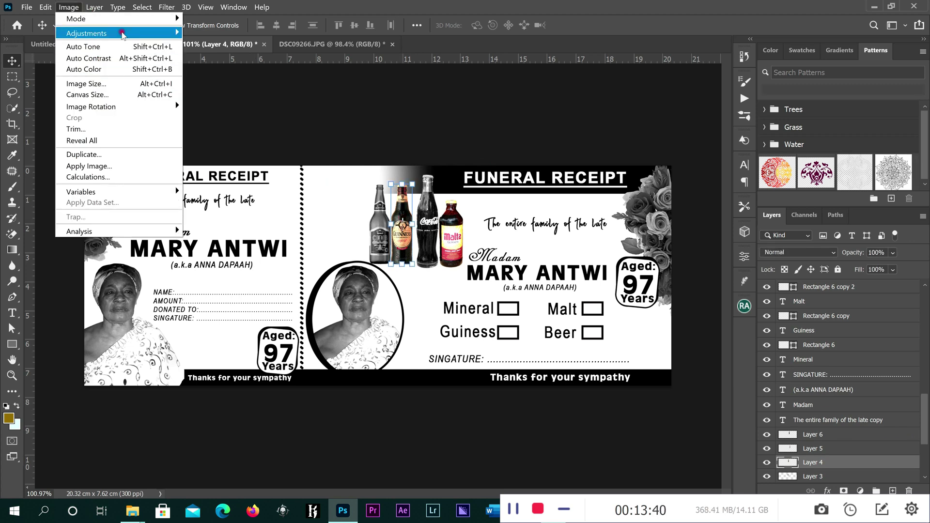
{"action": "mouse_move", "coordinate": [121, 33]}
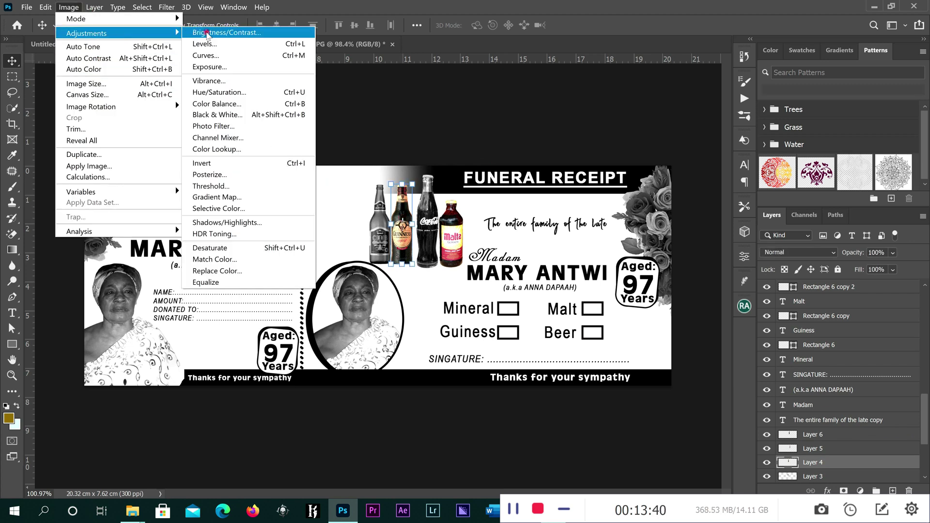
{"action": "left_click", "coordinate": [217, 115]}
{"action": "left_click", "coordinate": [451, 123]}
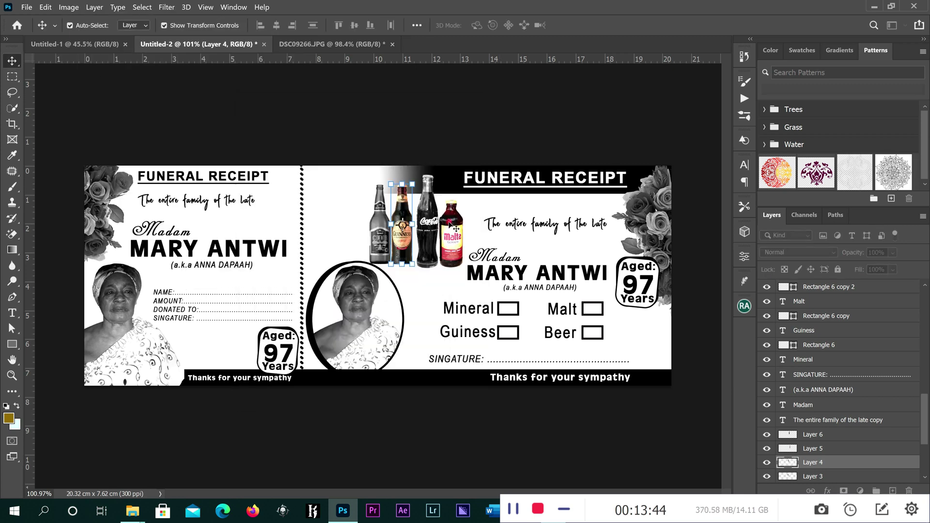
Step: Convert the malt bottle to black and white to match the other three bottles, and deselect it
{"action": "left_click", "coordinate": [451, 237]}
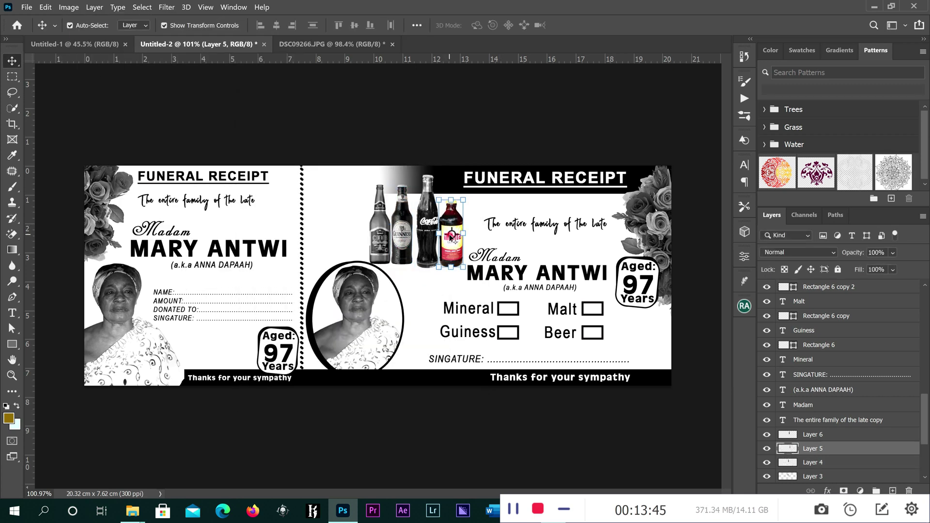
{"action": "left_click", "coordinate": [70, 7]}
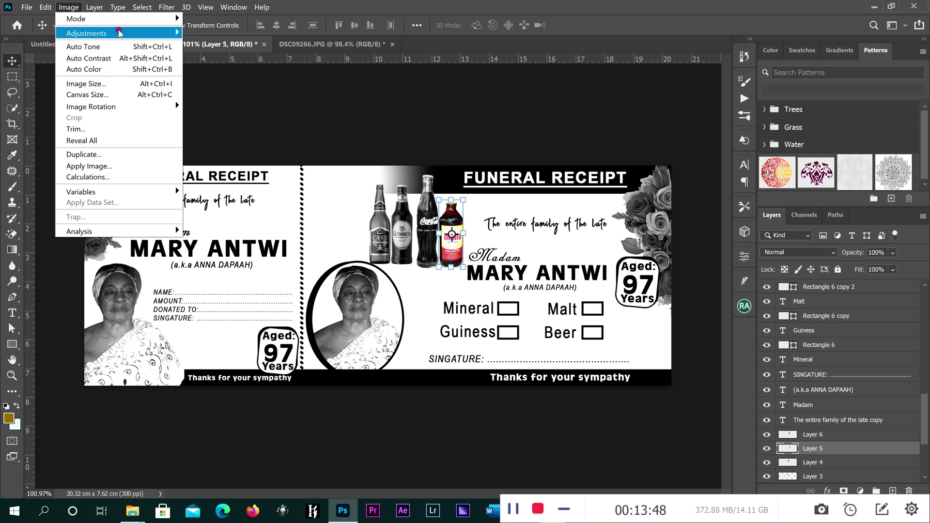
{"action": "mouse_move", "coordinate": [119, 32]}
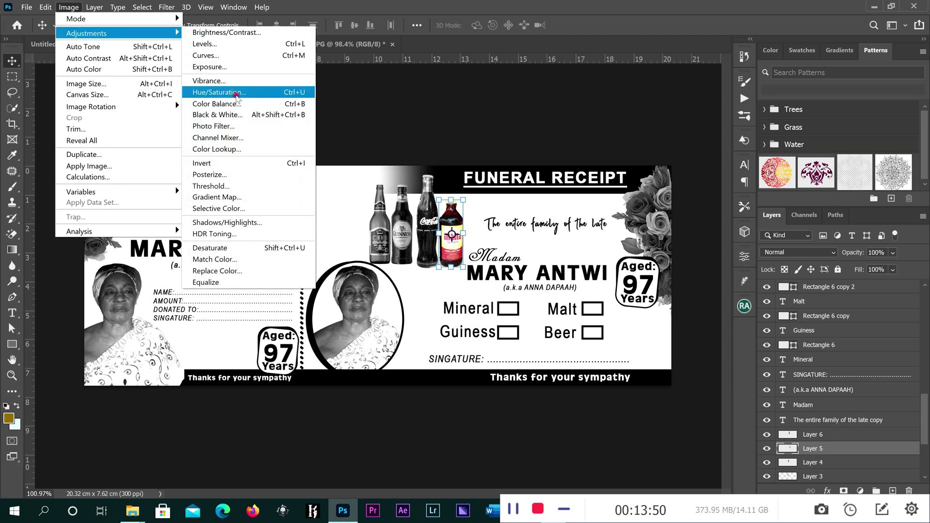
{"action": "left_click", "coordinate": [235, 115]}
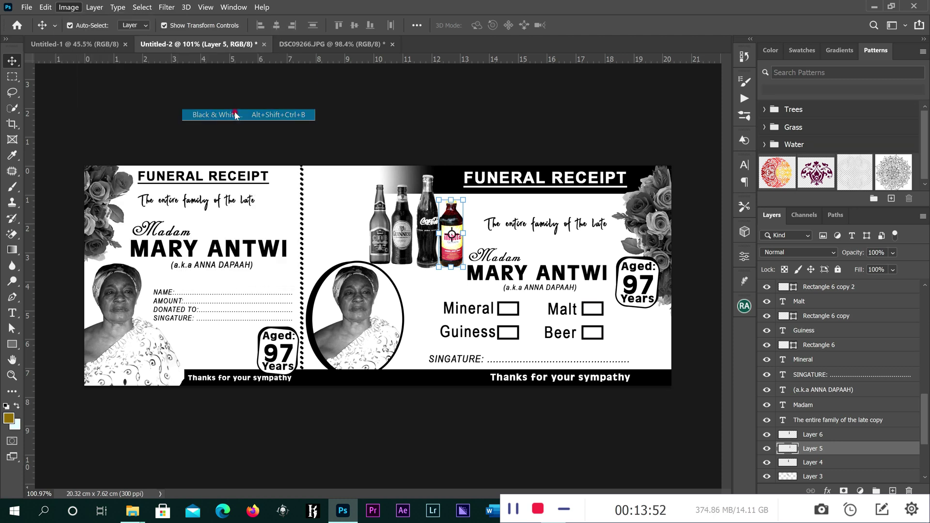
{"action": "left_click", "coordinate": [453, 121]}
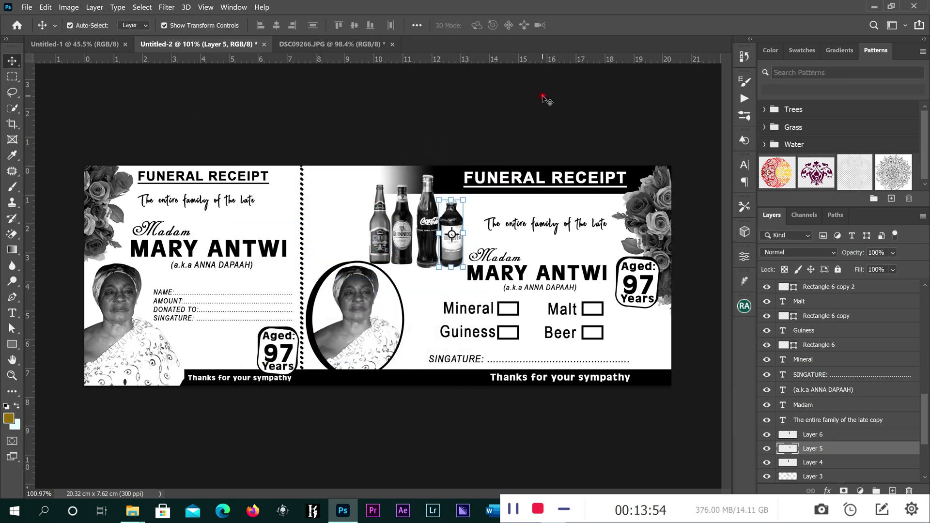
{"action": "left_click", "coordinate": [543, 97]}
Step: Shift the Mineral and Guiness labels with their boxes slightly left, and nudge the Malt label and box left too
{"action": "scroll", "coordinate": [507, 202], "scroll_direction": "down", "scroll_amount": 1}
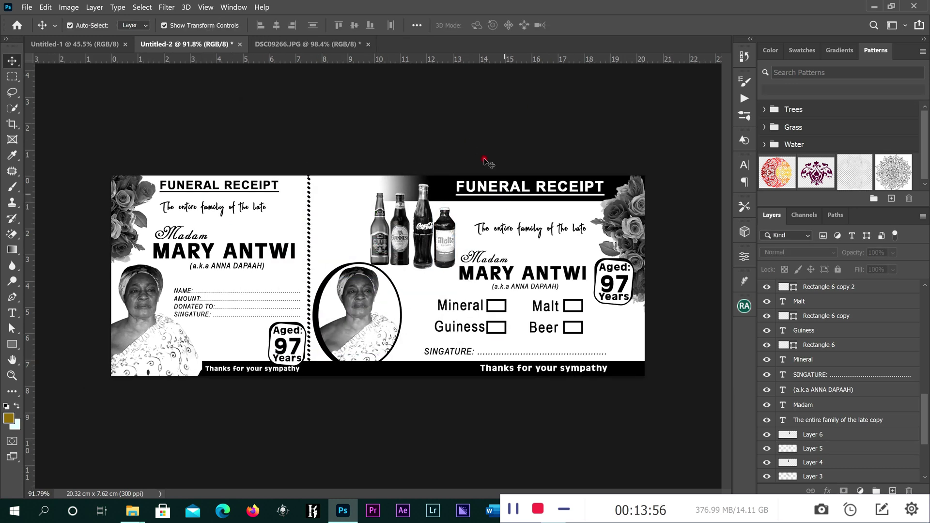
{"action": "scroll", "coordinate": [486, 162], "scroll_direction": "down", "scroll_amount": 1}
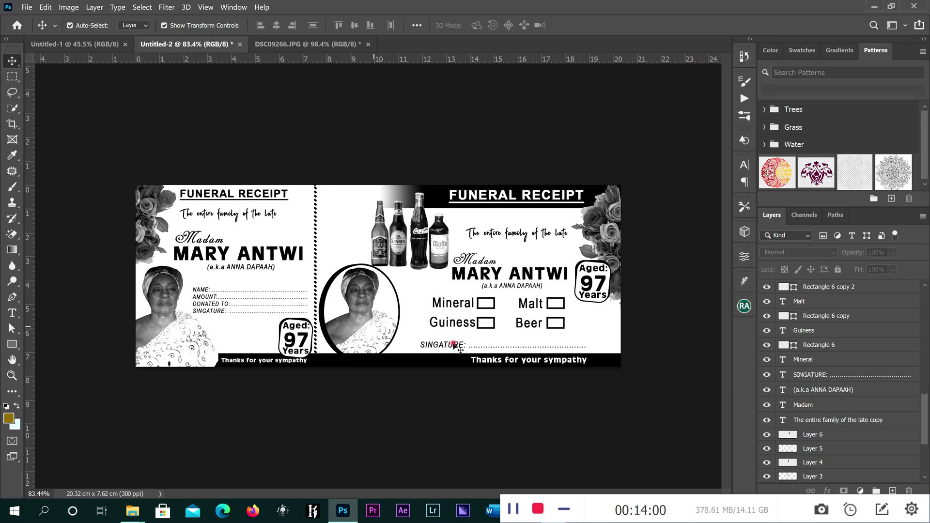
{"action": "left_click_drag", "start_coordinate": [425, 294], "coordinate": [558, 308]}
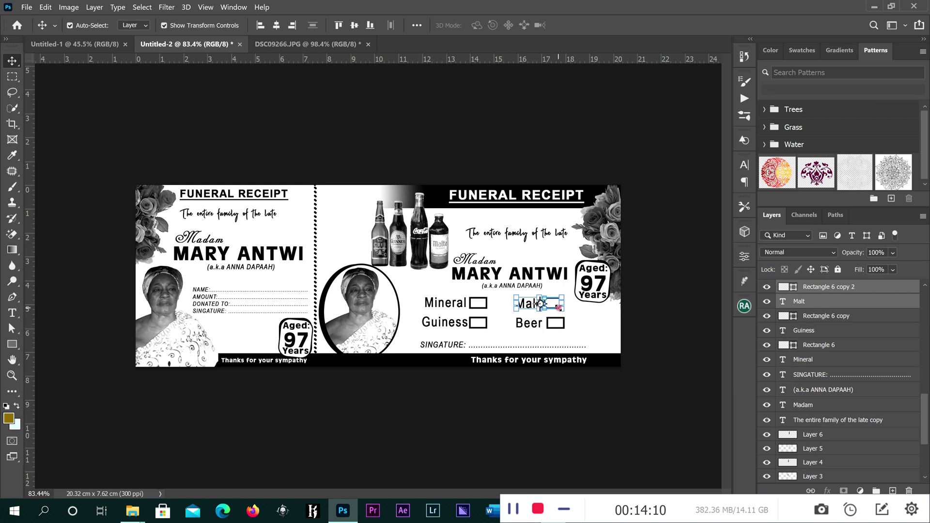
{"action": "left_click", "coordinate": [631, 302]}
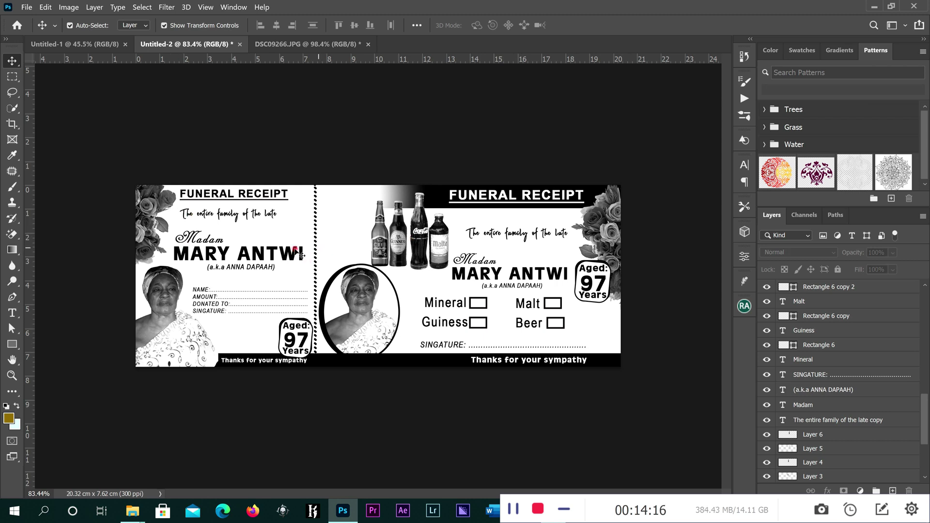
Step: Scale down the portrait on the receipt's left stub, keeping it in the lower-left corner
{"action": "left_click", "coordinate": [173, 287]}
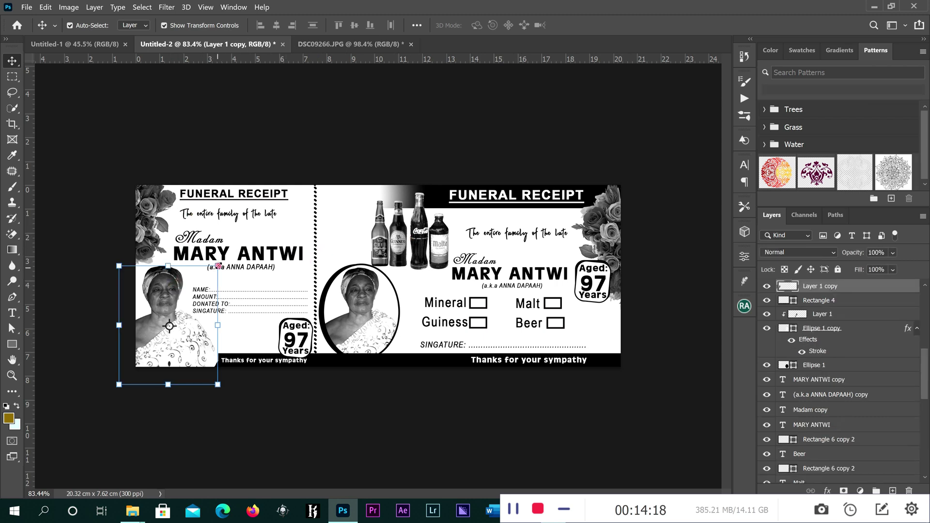
{"action": "left_click_drag", "start_coordinate": [218, 266], "coordinate": [207, 289]}
{"action": "left_click", "coordinate": [600, 25]}
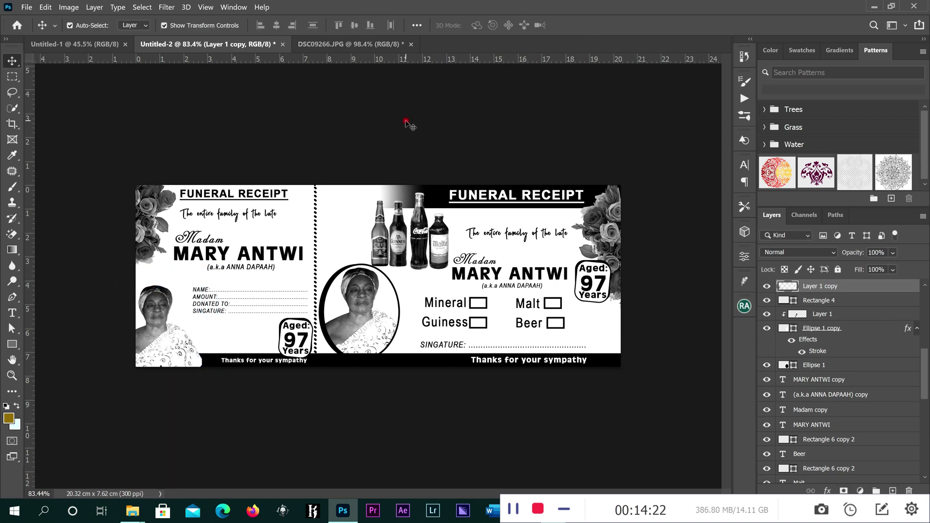
{"action": "left_click", "coordinate": [406, 122]}
Step: Delete the NAME, AMOUNT and DONATED TO lines from the stub's form text, keeping only the SINGATURE line
{"action": "double_click", "coordinate": [245, 302]}
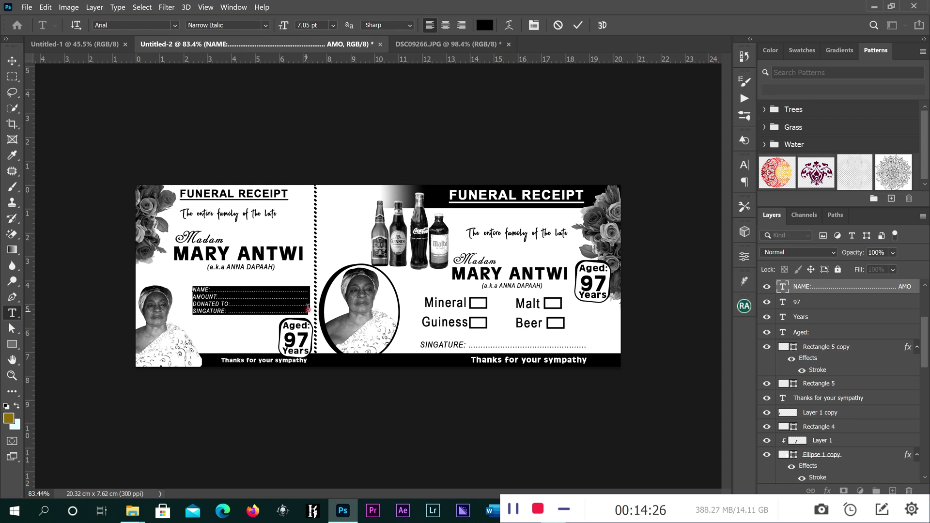
{"action": "left_click_drag", "start_coordinate": [308, 304], "coordinate": [184, 282]}
{"action": "key", "text": "BackSpace"}
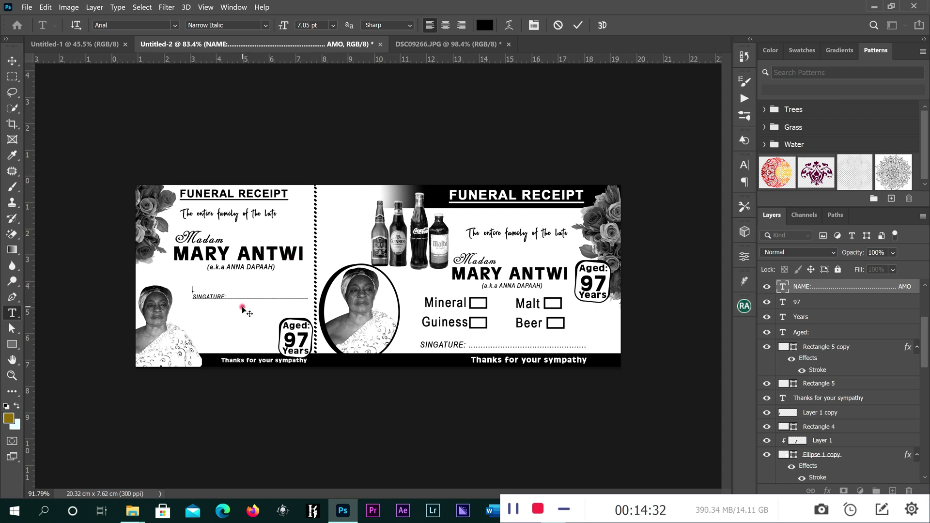
{"action": "key", "text": "ctrl+plus"}
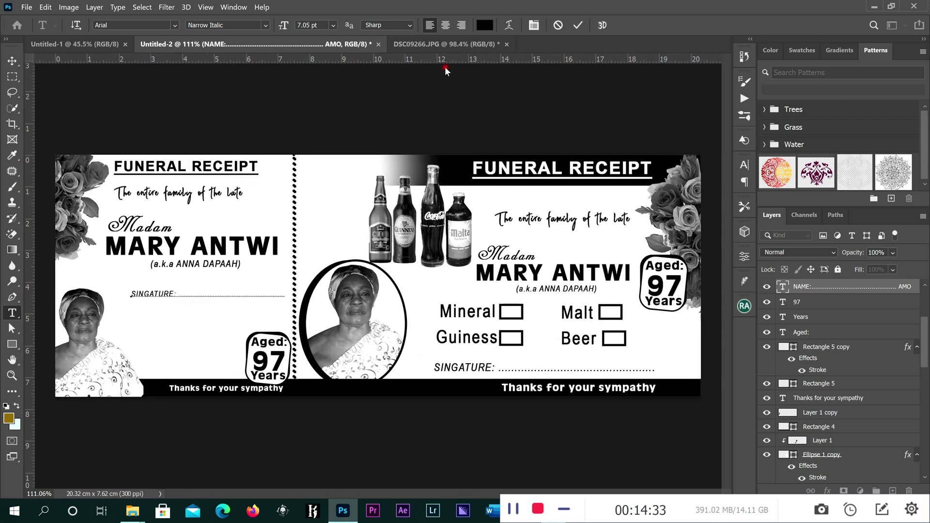
{"action": "left_click", "coordinate": [577, 25]}
Step: Lower the stub's Madam heading, deceased's name and a.k.a. line together, and place the SINGATURE line beneath them beside the age badge
{"action": "left_click", "coordinate": [12, 61]}
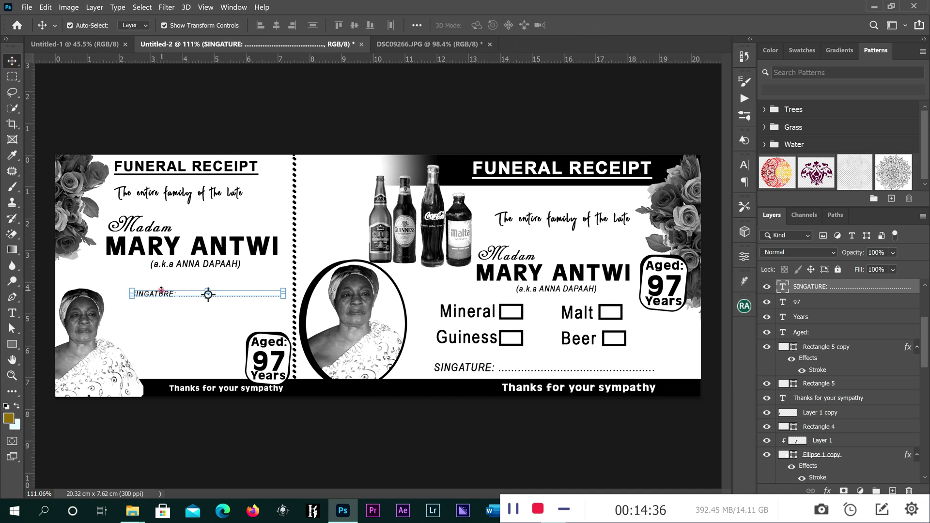
{"action": "left_click_drag", "start_coordinate": [162, 291], "coordinate": [146, 329]}
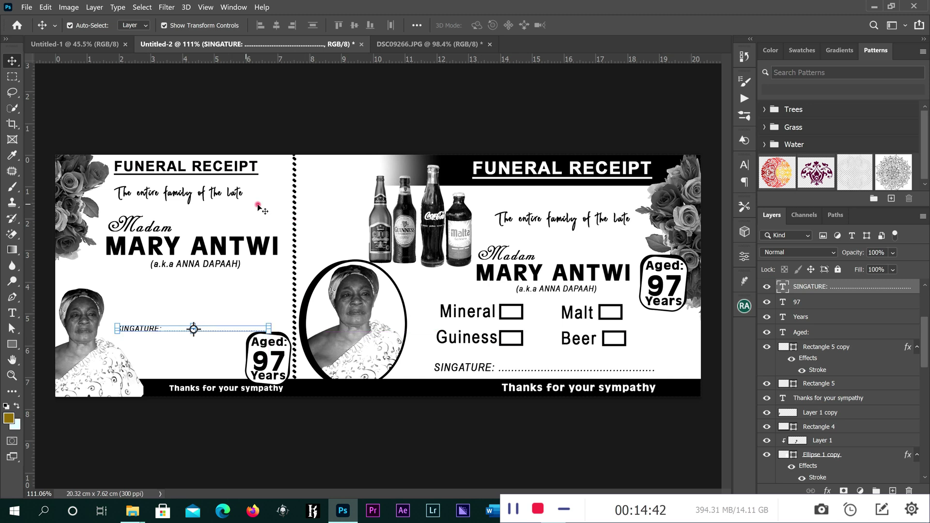
{"action": "left_click", "coordinate": [226, 232]}
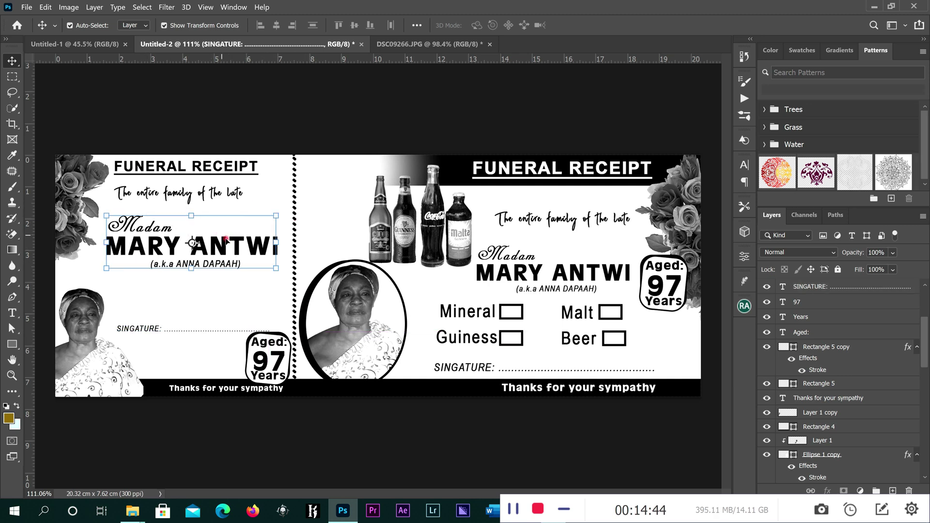
{"action": "left_click_drag", "start_coordinate": [226, 239], "coordinate": [240, 284]}
{"action": "left_click", "coordinate": [145, 329]}
{"action": "left_click_drag", "start_coordinate": [146, 331], "coordinate": [147, 353]}
Step: Shorten the stub's SINGATURE dotted line so it ends before the age badge, and move the line slightly up and left
{"action": "key", "text": "t"}
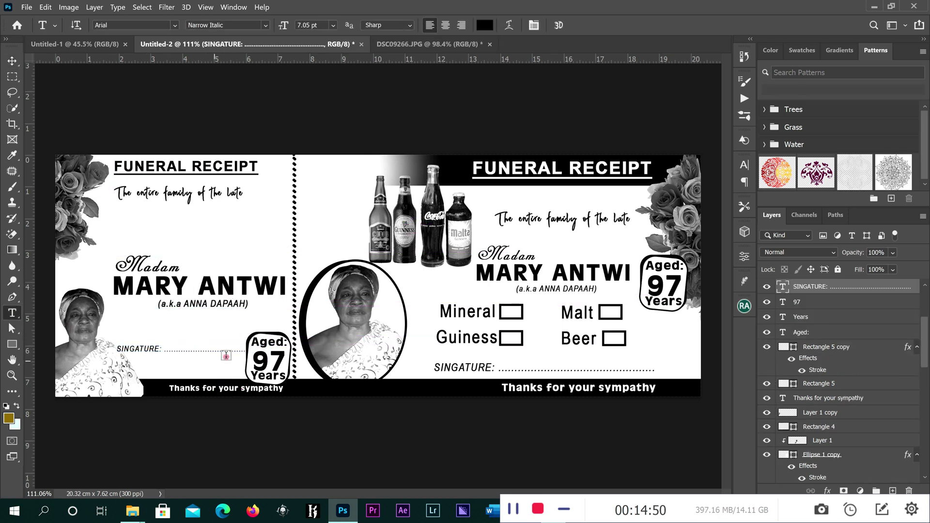
{"action": "left_click", "coordinate": [236, 351]}
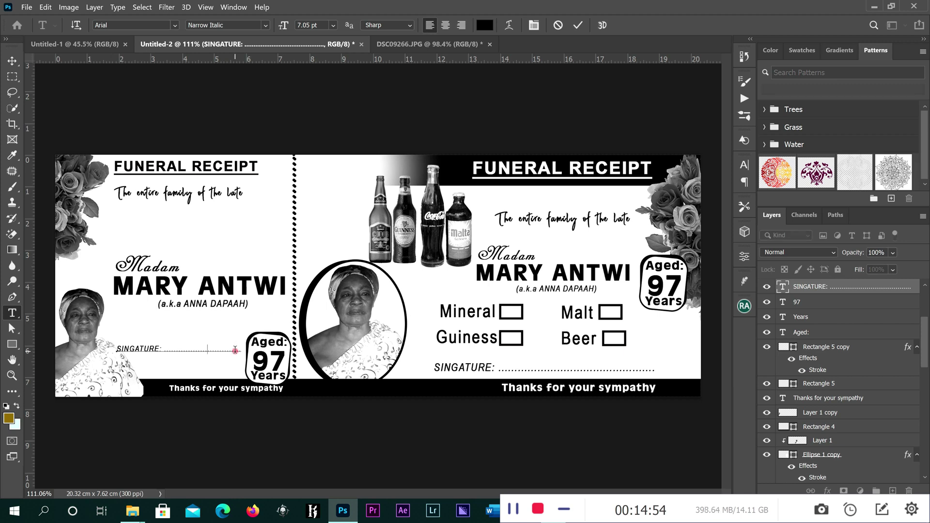
{"action": "left_click", "coordinate": [12, 61]}
{"action": "left_click_drag", "start_coordinate": [146, 349], "coordinate": [144, 344]}
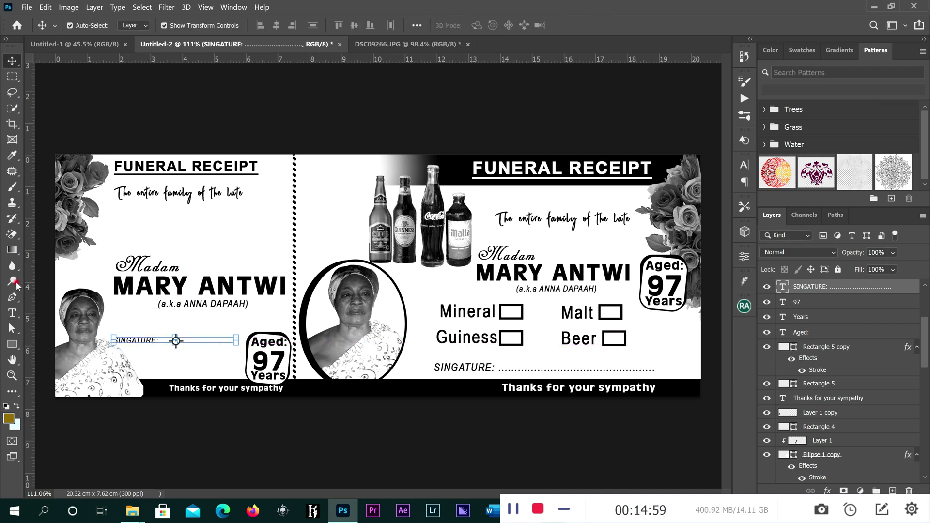
Step: Add a few dots to the stub's SINGATURE line so it reaches the edge of the age badge
{"action": "left_click", "coordinate": [12, 312]}
{"action": "left_click", "coordinate": [220, 341]}
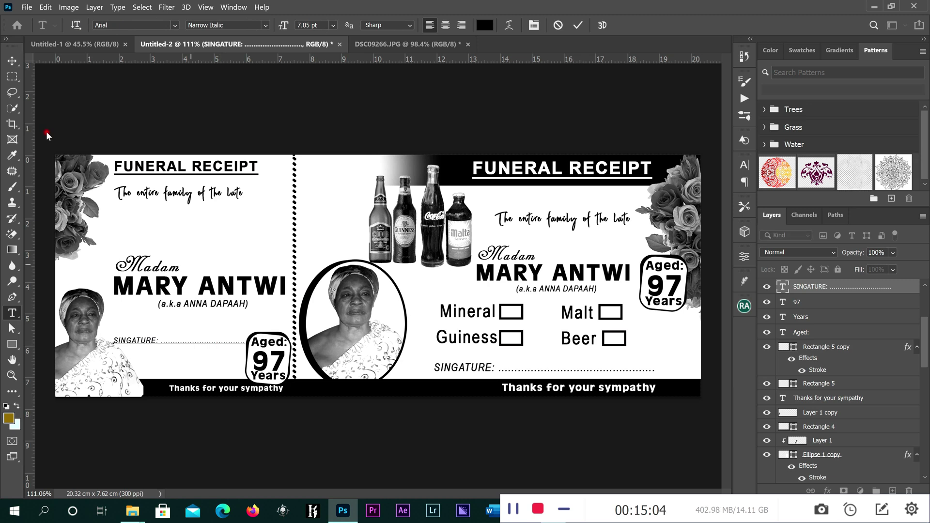
{"action": "left_click", "coordinate": [12, 60]}
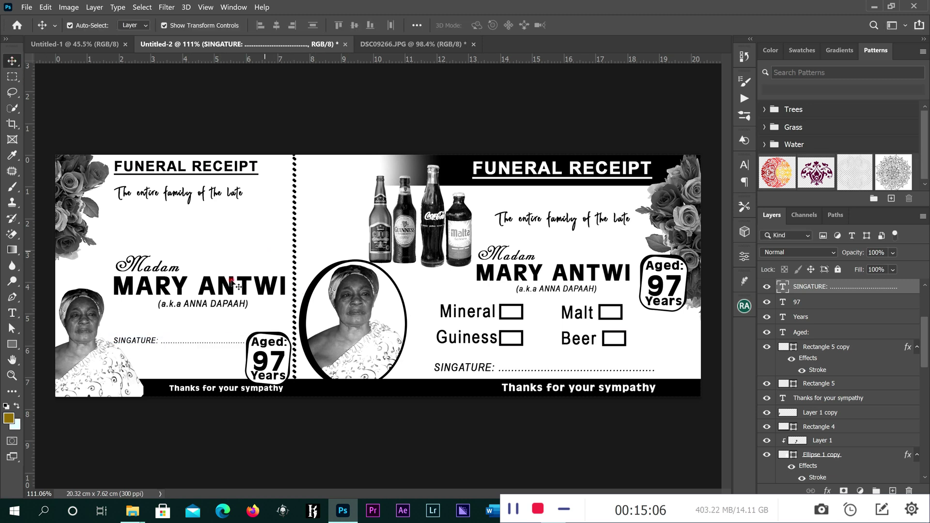
Step: Lower the stub's name block slightly and copy the main ticket's four drink bottles into the space above it
{"action": "left_click_drag", "start_coordinate": [169, 293], "coordinate": [167, 301]}
{"action": "left_click", "coordinate": [437, 208]}
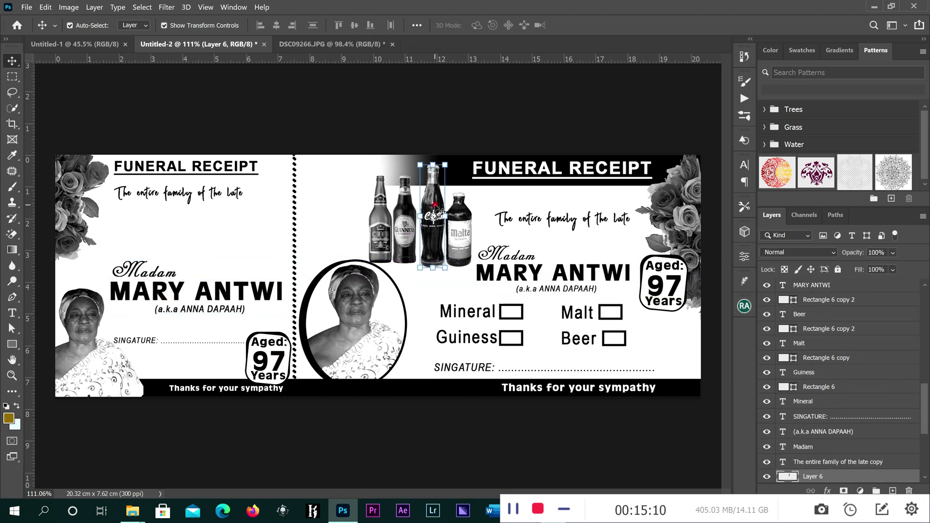
{"action": "left_click_drag", "start_coordinate": [337, 204], "coordinate": [462, 232]}
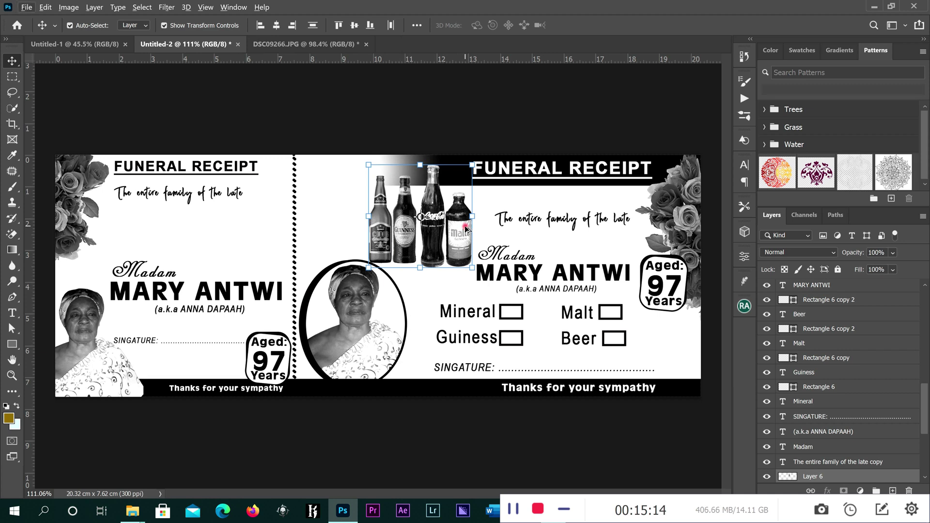
{"action": "left_click_drag", "start_coordinate": [465, 227], "coordinate": [258, 241]}
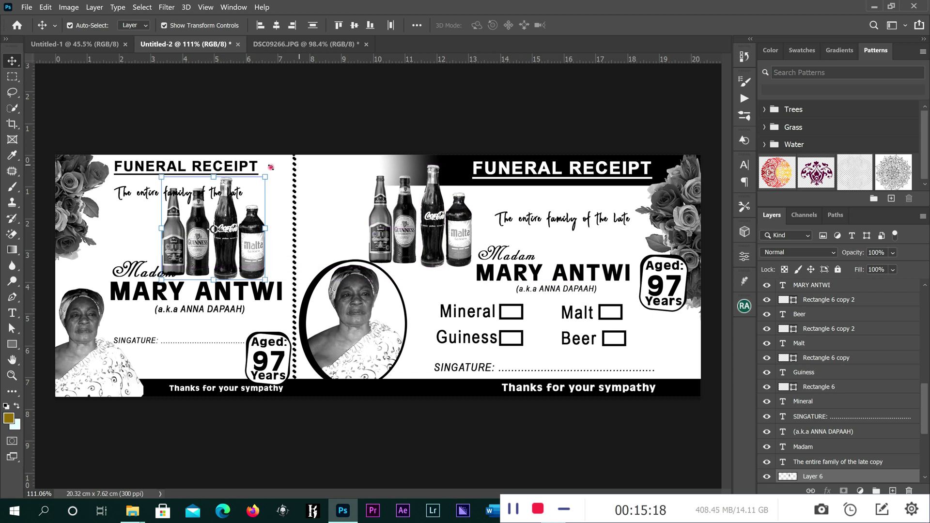
Step: Scale the stub's four bottles to 68.40% and fit them between the family line and the deceased's name
{"action": "key", "text": "ctrl+t"}
{"action": "left_click_drag", "start_coordinate": [269, 178], "coordinate": [242, 200]}
{"action": "left_click_drag", "start_coordinate": [240, 243], "coordinate": [259, 245]}
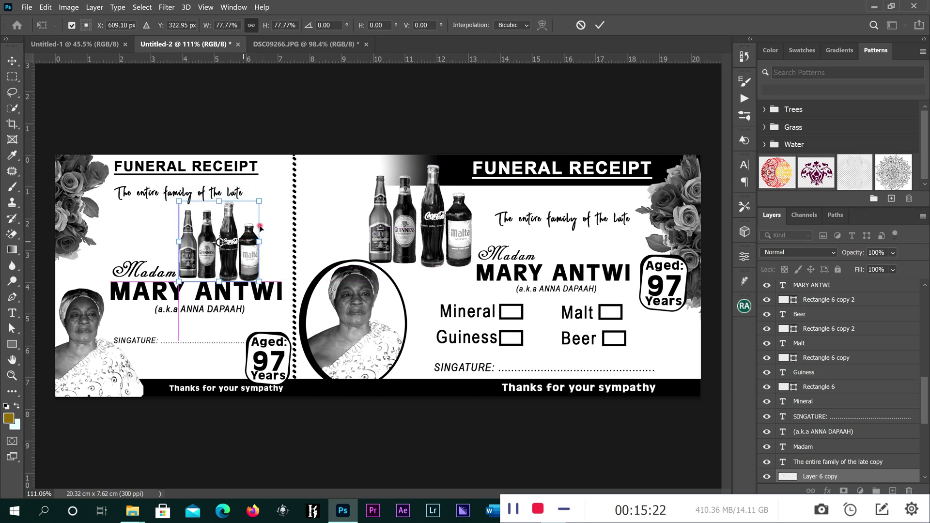
{"action": "left_click_drag", "start_coordinate": [260, 202], "coordinate": [254, 214]}
{"action": "left_click_drag", "start_coordinate": [243, 247], "coordinate": [246, 240]}
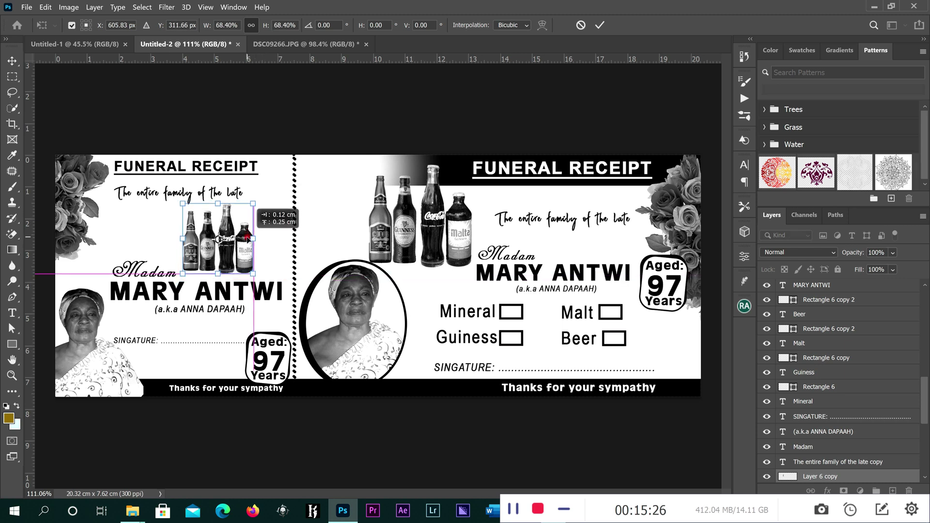
{"action": "left_click", "coordinate": [600, 28]}
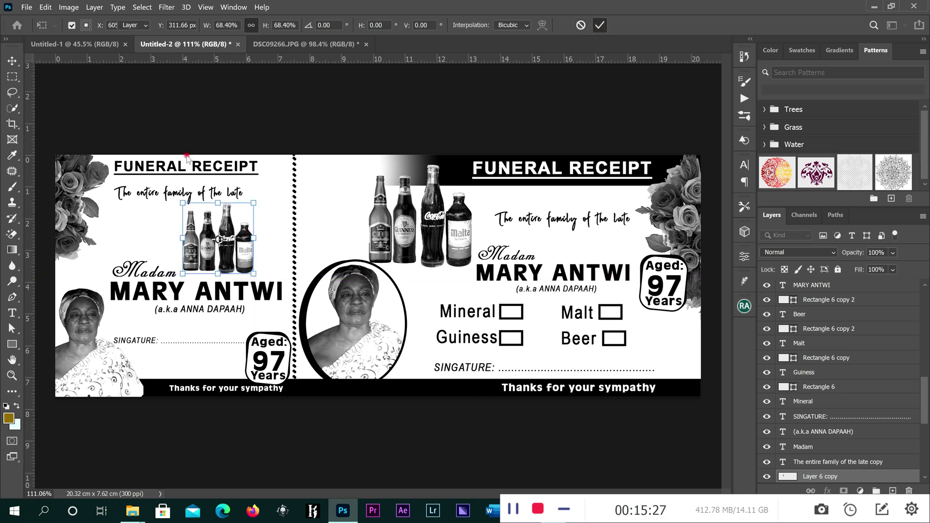
Step: Scale the stub's "The entire family of the late" line to 84.71% and place it just beneath the heading
{"action": "left_click", "coordinate": [143, 193]}
{"action": "left_click_drag", "start_coordinate": [110, 204], "coordinate": [131, 197]}
{"action": "left_click_drag", "start_coordinate": [209, 189], "coordinate": [207, 183]}
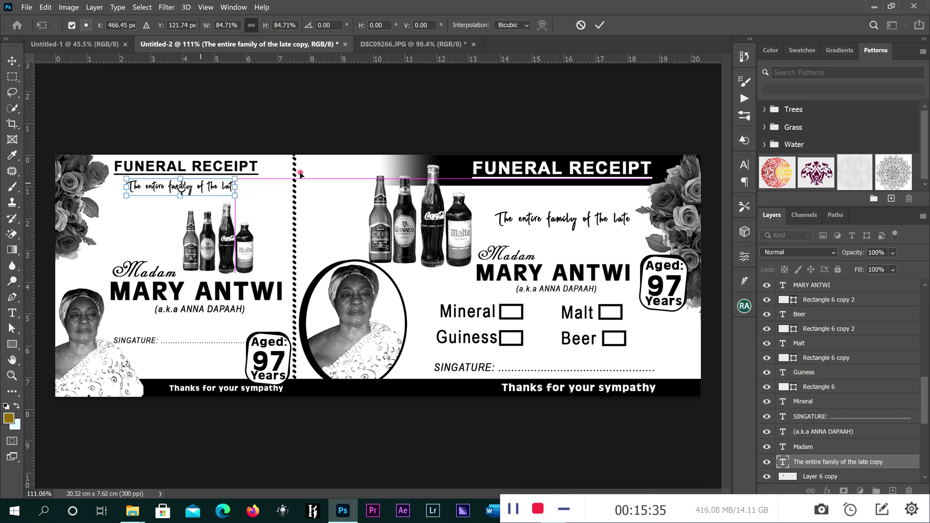
{"action": "left_click", "coordinate": [601, 24]}
Step: Change the main ticket's heading to FUNERAL CHIT
{"action": "key", "text": "ctrl+minus"}
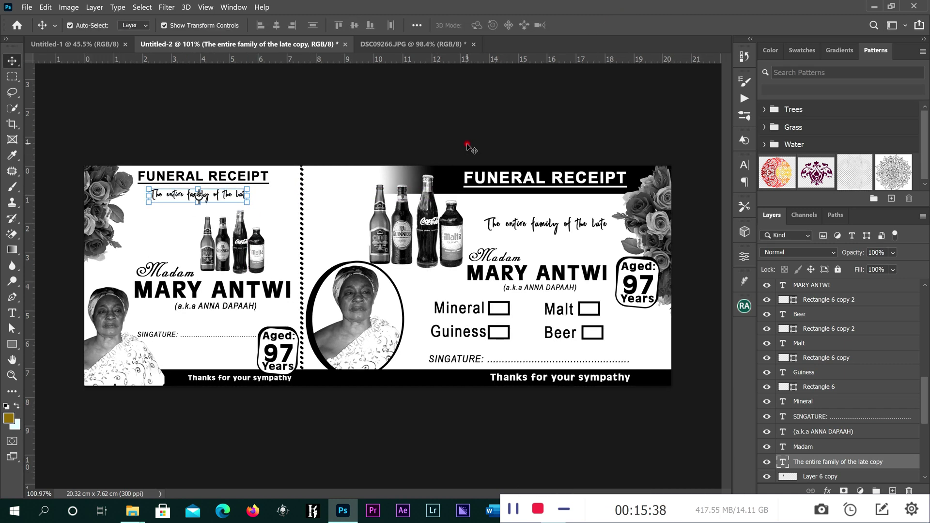
{"action": "key", "text": "ctrl+minus"}
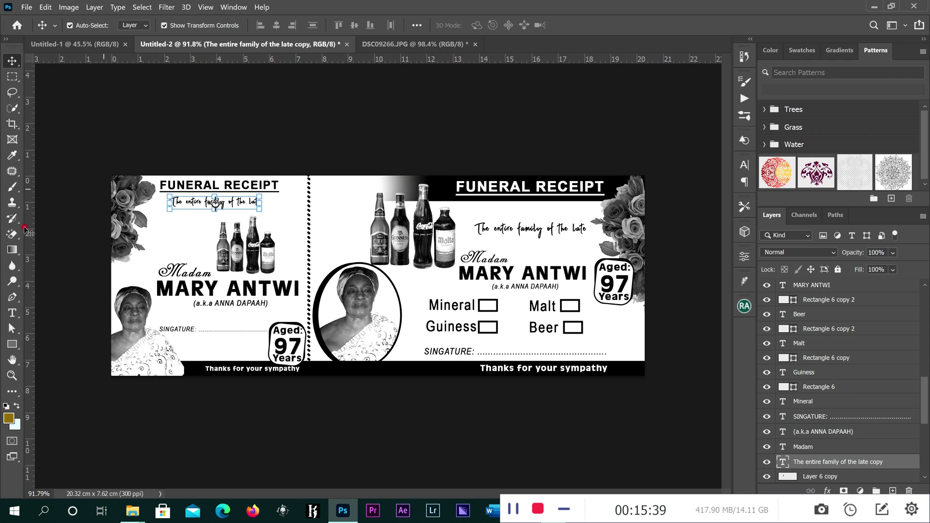
{"action": "left_click", "coordinate": [12, 313]}
{"action": "left_click_drag", "start_coordinate": [602, 180], "coordinate": [539, 187]}
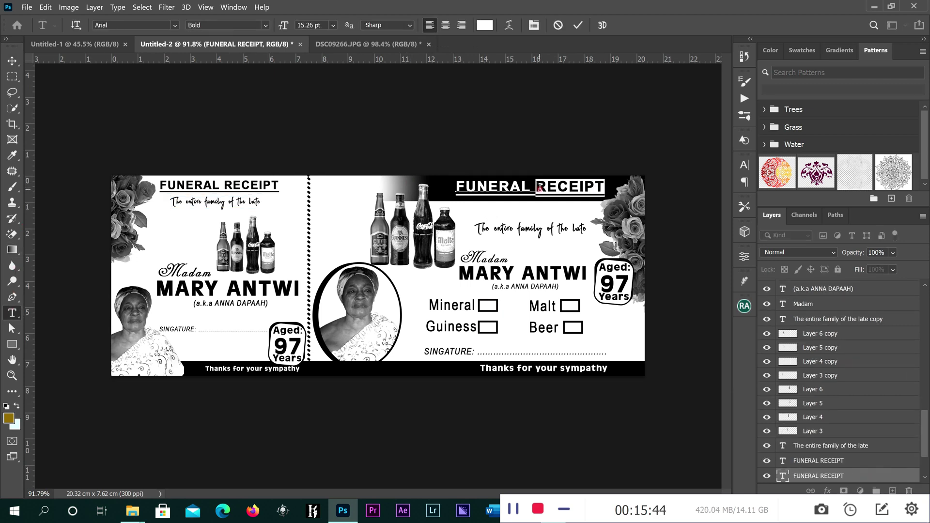
{"action": "type", "text": "C"}
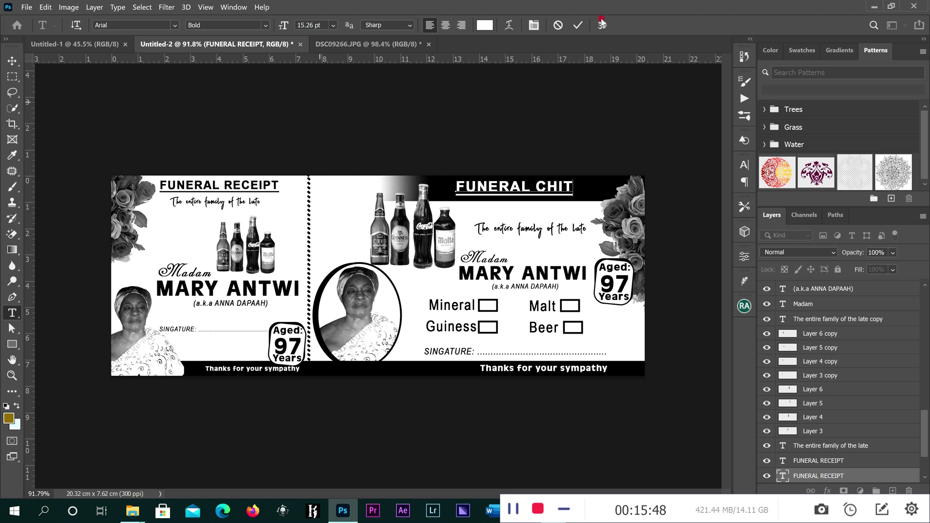
{"action": "left_click", "coordinate": [578, 25]}
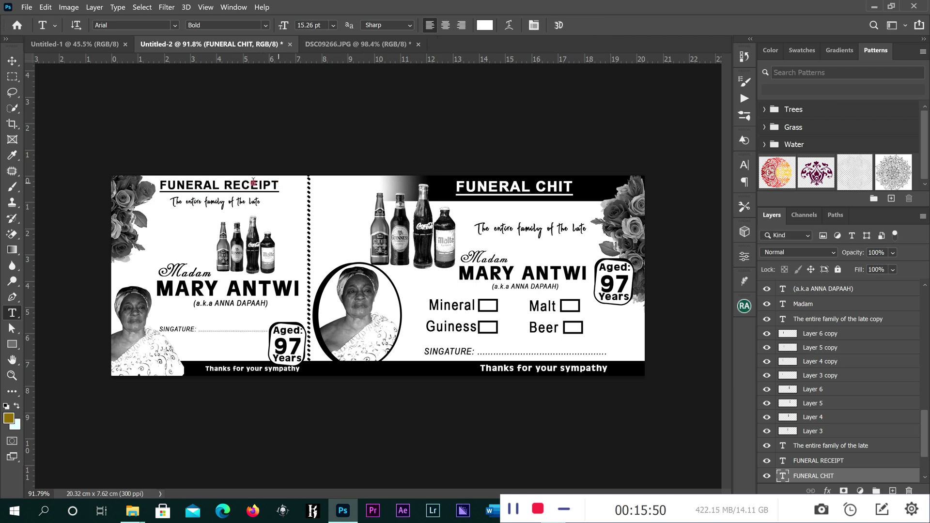
Step: Change the stub's heading to FUNERAL CHIT to match the main ticket
{"action": "left_click_drag", "start_coordinate": [278, 184], "coordinate": [228, 185]}
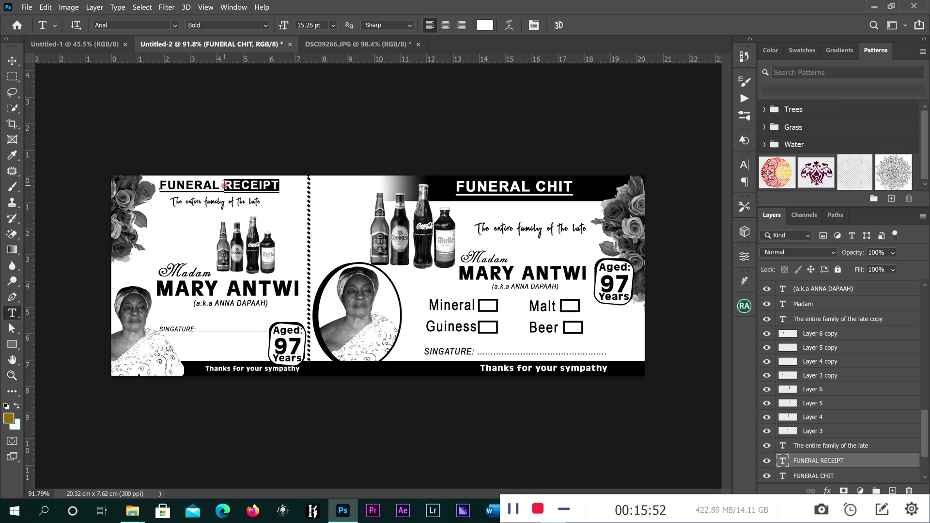
{"action": "type", "text": "CH"}
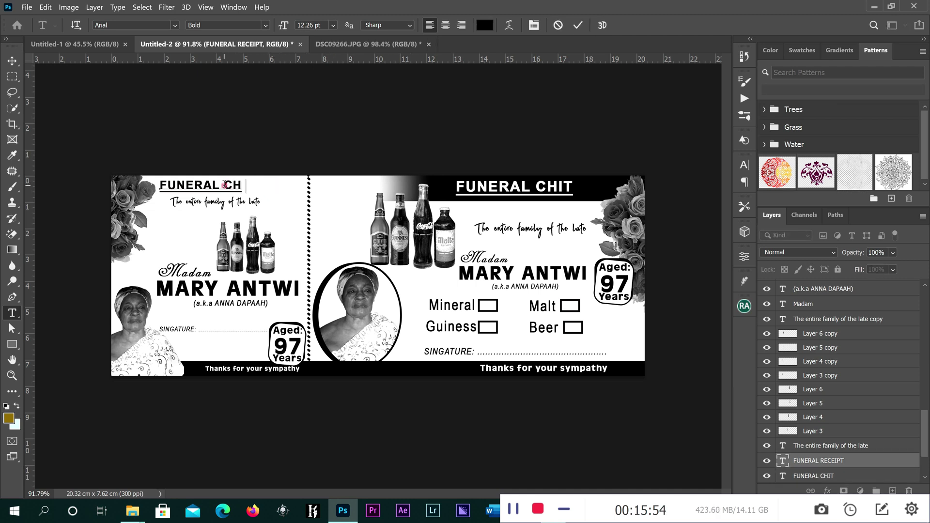
{"action": "left_click", "coordinate": [579, 25]}
Step: Shift the stub's "Thanks for your sympathy" text left and lower the SINGATURE line to just above the black band
{"action": "left_click", "coordinate": [12, 61]}
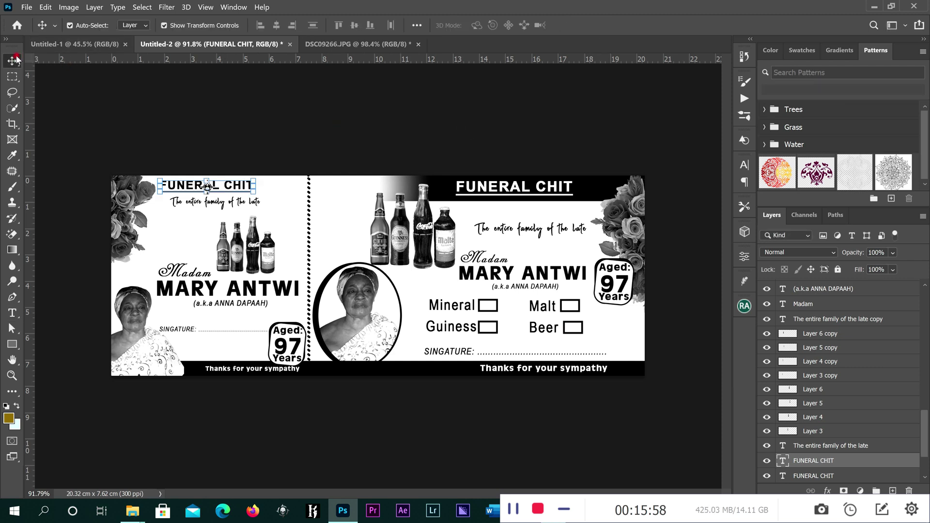
{"action": "left_click", "coordinate": [249, 370]}
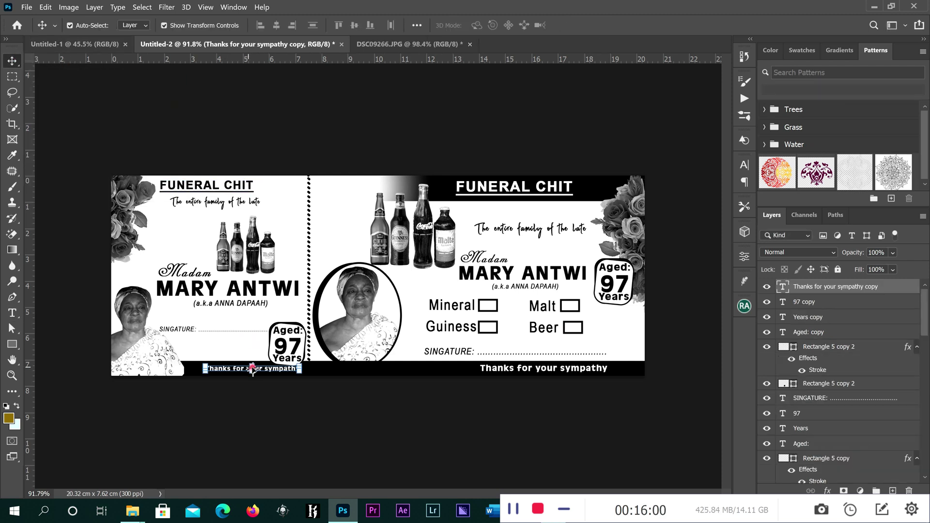
{"action": "left_click_drag", "start_coordinate": [271, 371], "coordinate": [261, 373]}
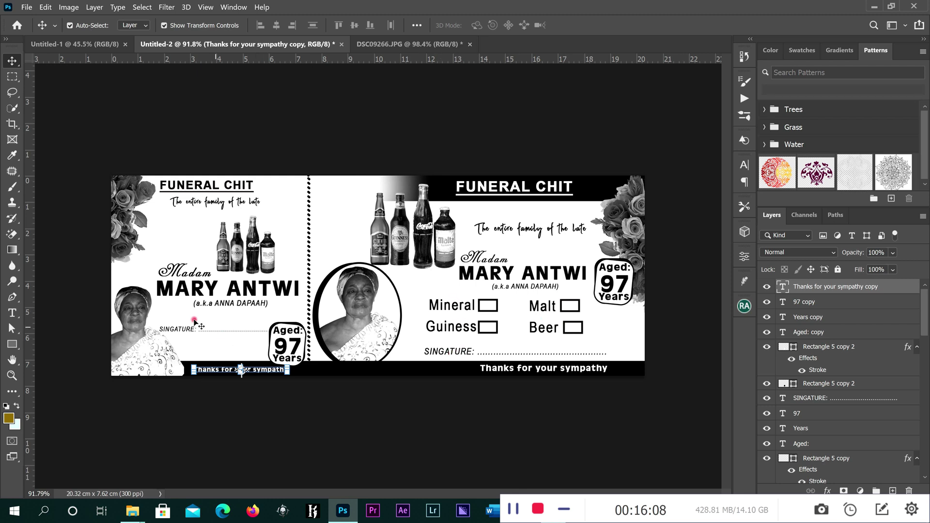
{"action": "left_click_drag", "start_coordinate": [190, 330], "coordinate": [197, 356]}
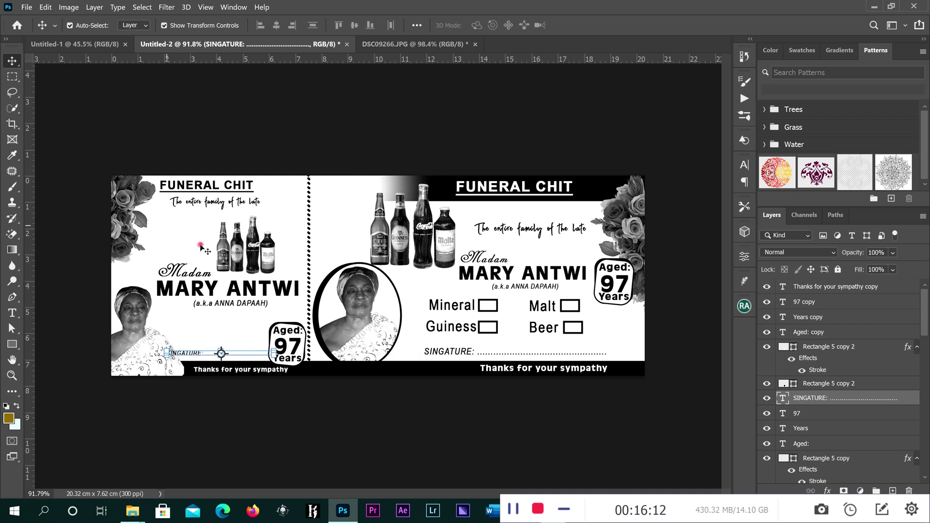
Step: Raise the stub's bottles, Madam heading, deceased's name and a.k.a. line together to free space above the SINGATURE line
{"action": "left_click_drag", "start_coordinate": [166, 225], "coordinate": [293, 208]}
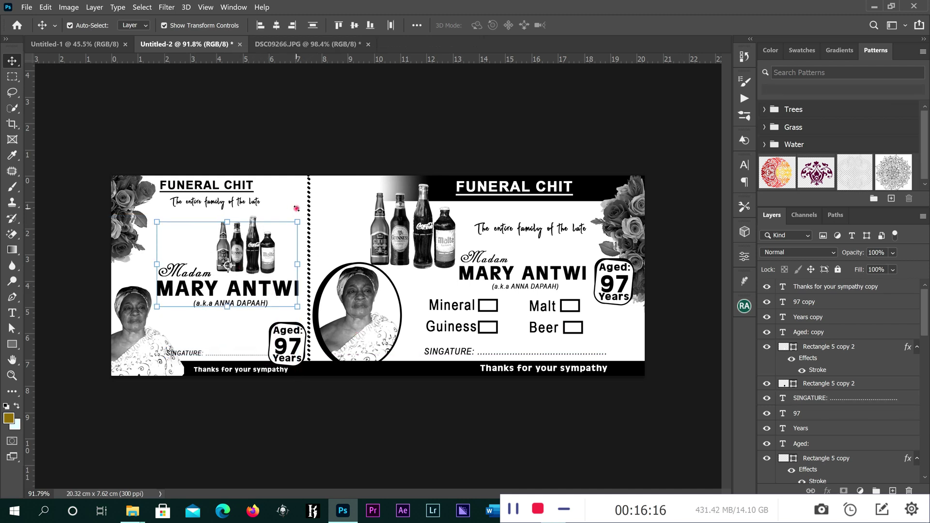
{"action": "key", "text": "ctrl+t"}
{"action": "left_click", "coordinate": [599, 27]}
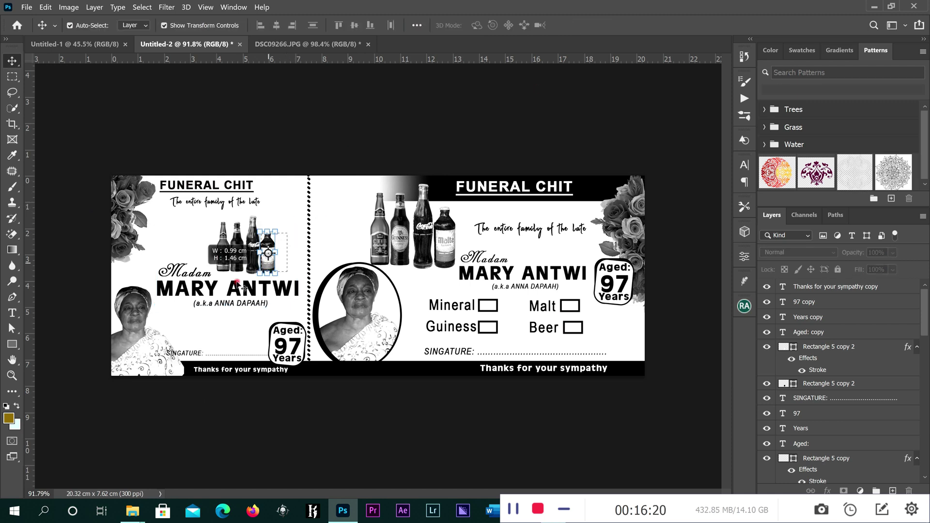
{"action": "left_click_drag", "start_coordinate": [280, 243], "coordinate": [155, 295]}
{"action": "left_click_drag", "start_coordinate": [229, 276], "coordinate": [230, 270]}
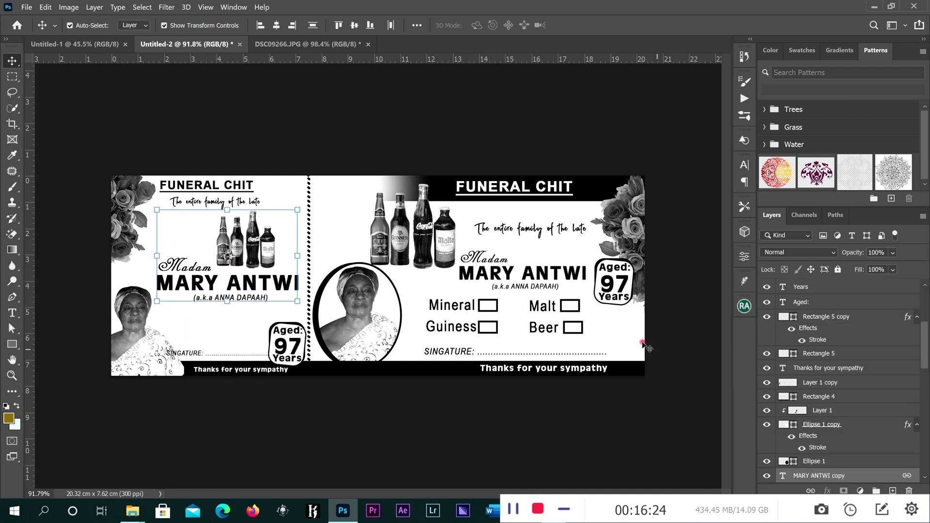
Step: Copy the four drink labels and checkboxes onto the stub, scale them to 63.73% and place them beneath the a.k.a. line
{"action": "left_click", "coordinate": [628, 330]}
{"action": "left_click_drag", "start_coordinate": [425, 298], "coordinate": [576, 331]}
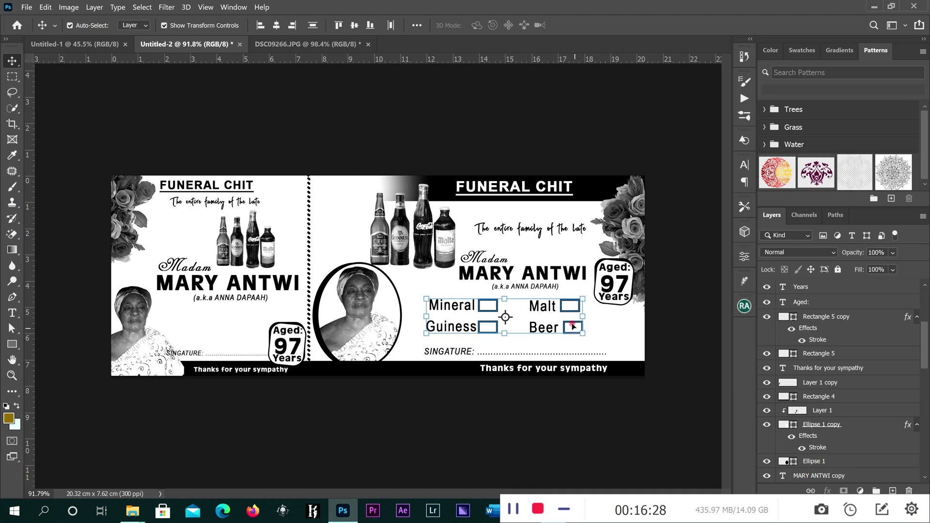
{"action": "left_click_drag", "start_coordinate": [566, 306], "coordinate": [266, 340]}
{"action": "key", "text": "ctrl+t"}
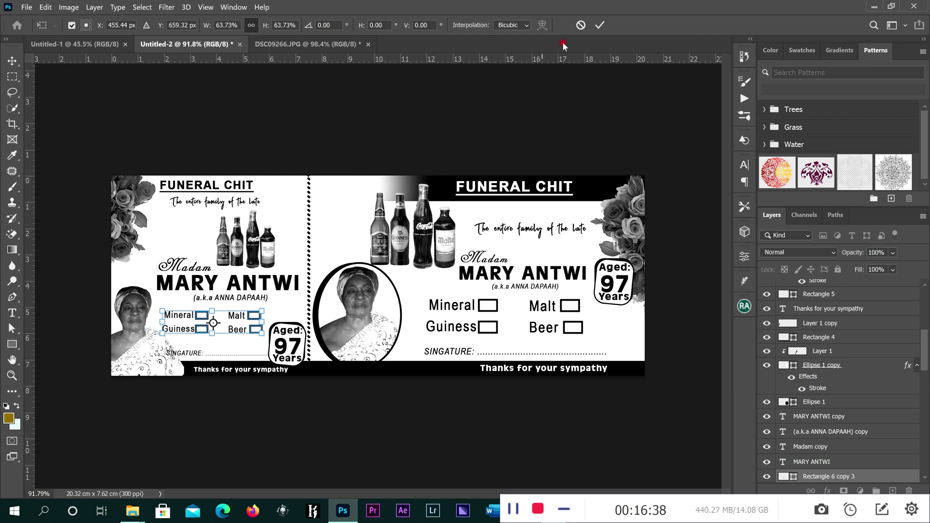
{"action": "left_click", "coordinate": [603, 28]}
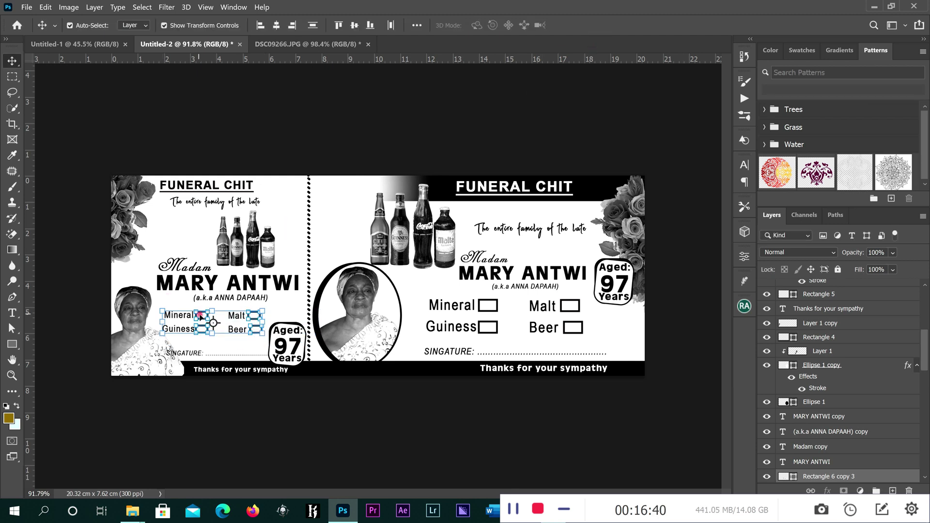
{"action": "left_click_drag", "start_coordinate": [206, 316], "coordinate": [216, 314]}
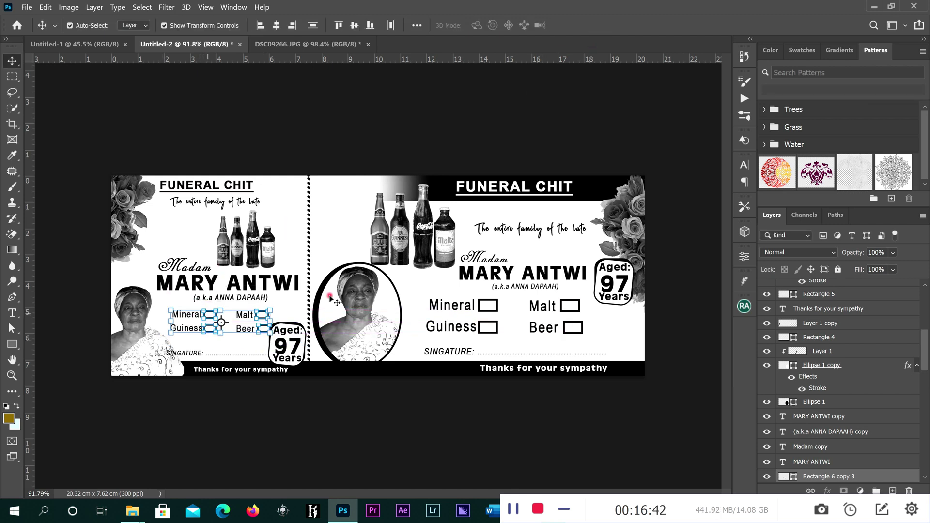
{"action": "left_click", "coordinate": [318, 265]}
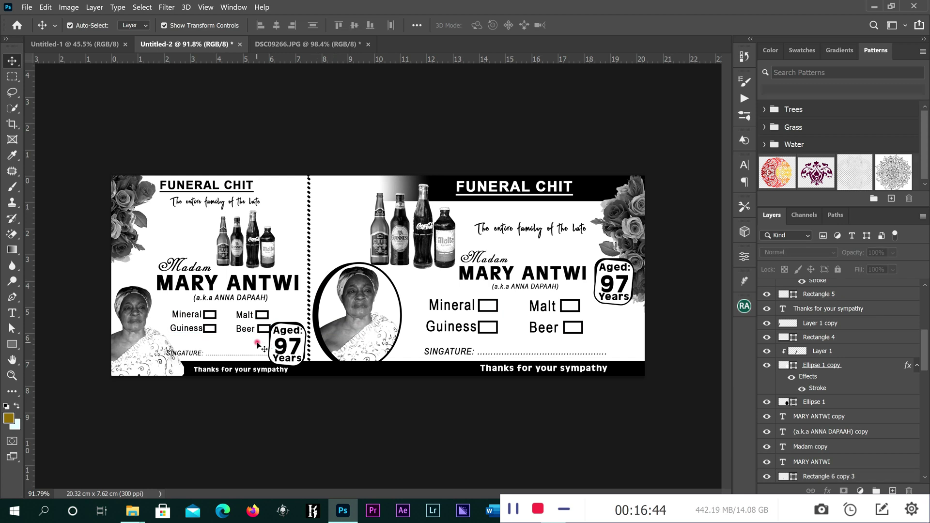
Step: Move the stub's Beer and Malt labels with their checkboxes slightly left, clear of the age badge
{"action": "scroll", "coordinate": [257, 344], "scroll_direction": "up", "scroll_amount": 3}
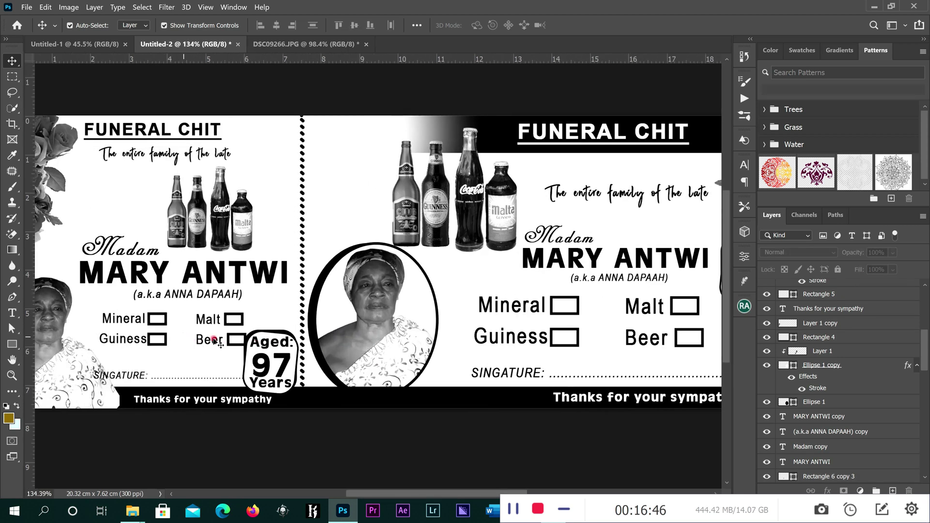
{"action": "left_click_drag", "start_coordinate": [215, 341], "coordinate": [228, 340]}
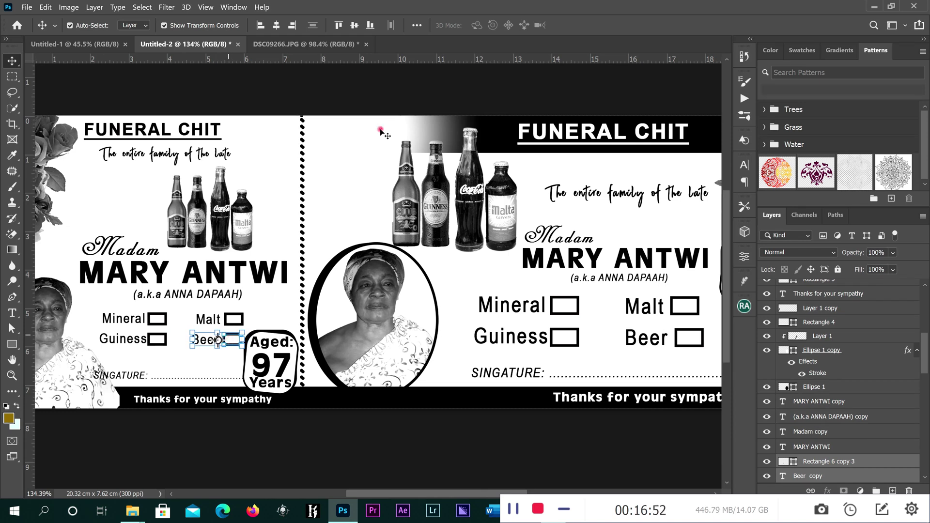
{"action": "scroll", "coordinate": [222, 323], "scroll_direction": "down", "scroll_amount": 1}
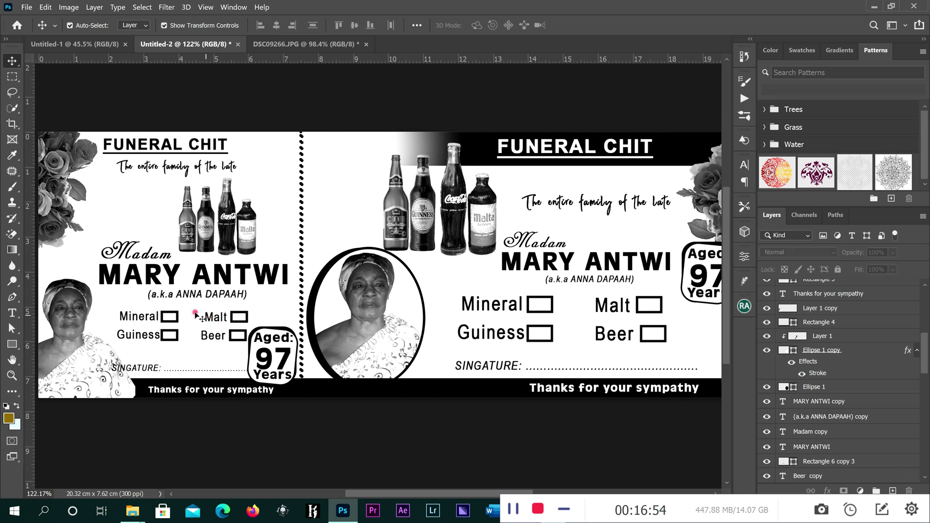
{"action": "left_click", "coordinate": [228, 318]}
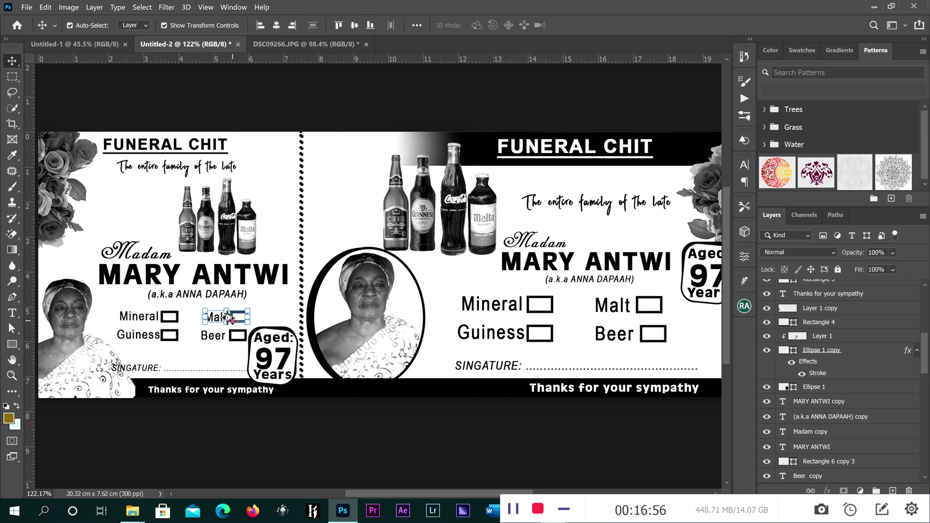
{"action": "left_click_drag", "start_coordinate": [231, 319], "coordinate": [229, 320]}
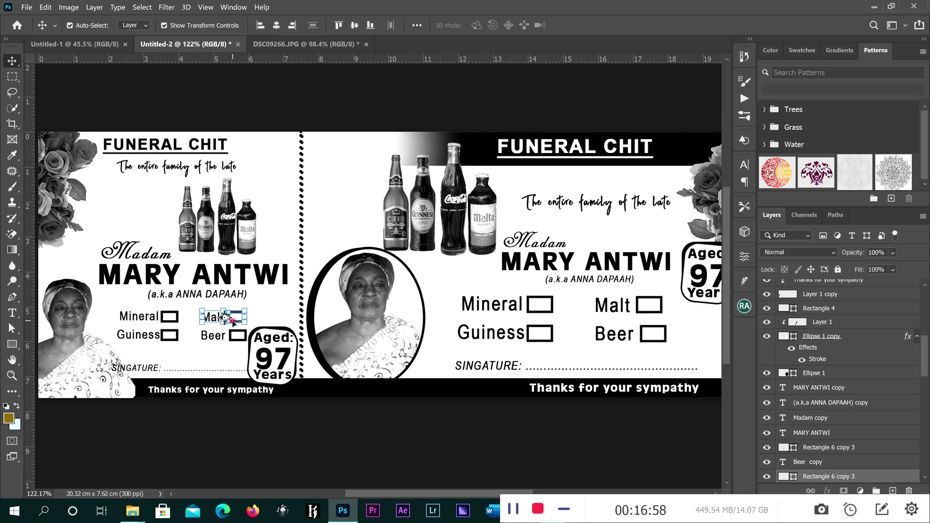
{"action": "left_click", "coordinate": [330, 186]}
{"action": "scroll", "coordinate": [322, 203], "scroll_direction": "down", "scroll_amount": 2}
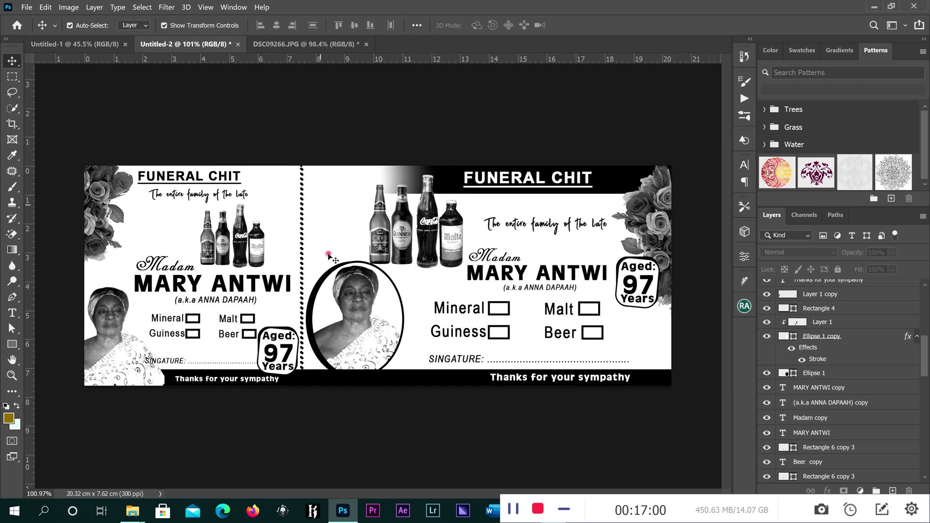
Step: Nudge all four of the stub's drink labels and checkboxes slightly left as a group
{"action": "left_click", "coordinate": [145, 321]}
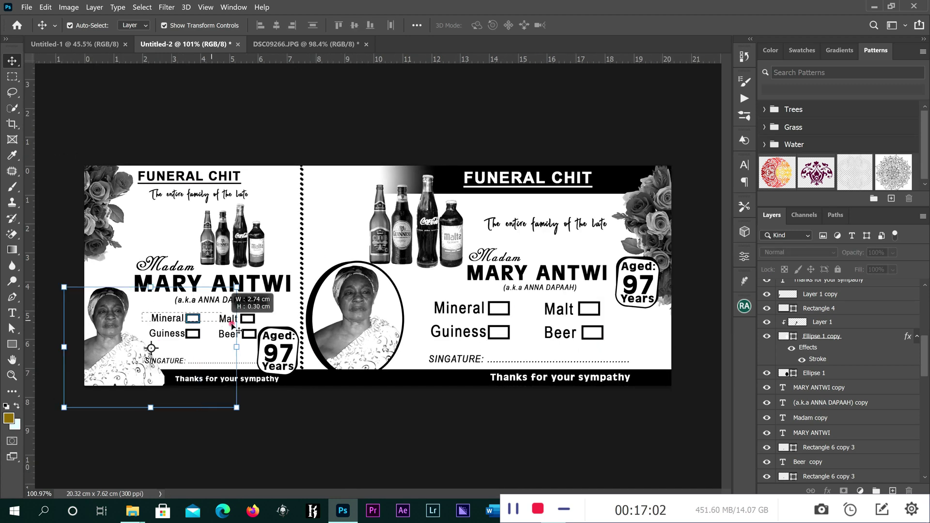
{"action": "left_click", "coordinate": [213, 434]}
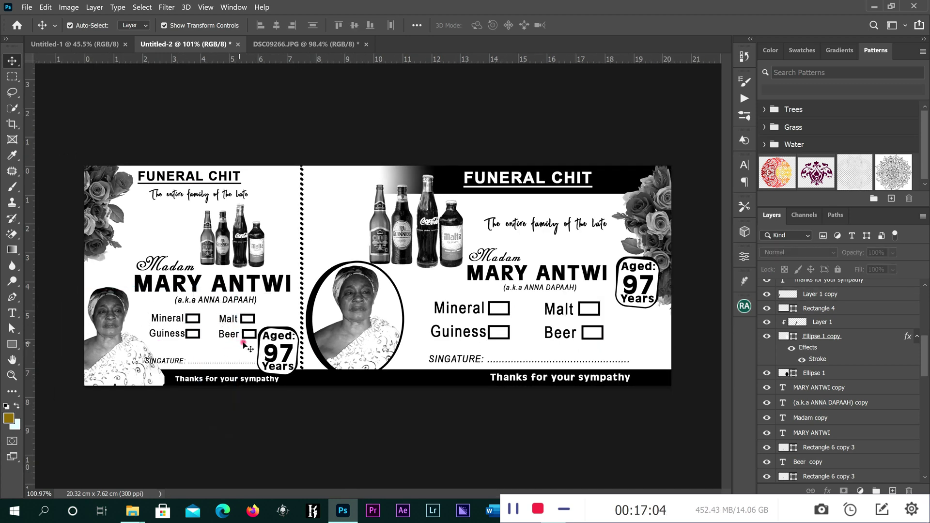
{"action": "left_click_drag", "start_coordinate": [248, 341], "coordinate": [179, 319]}
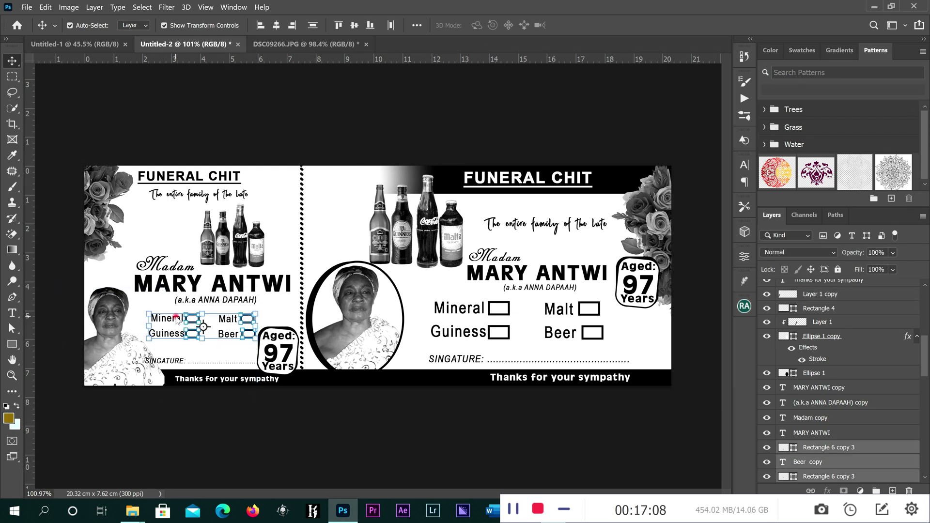
{"action": "left_click", "coordinate": [368, 164]}
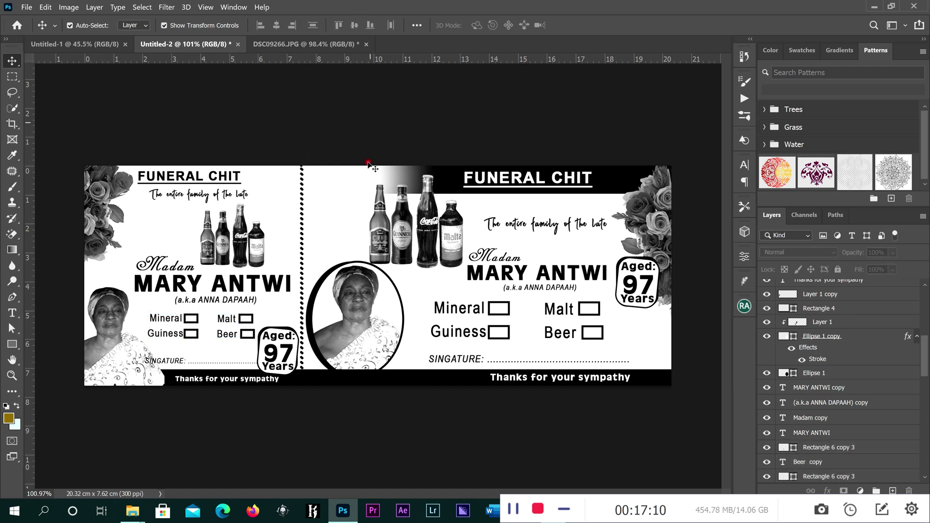